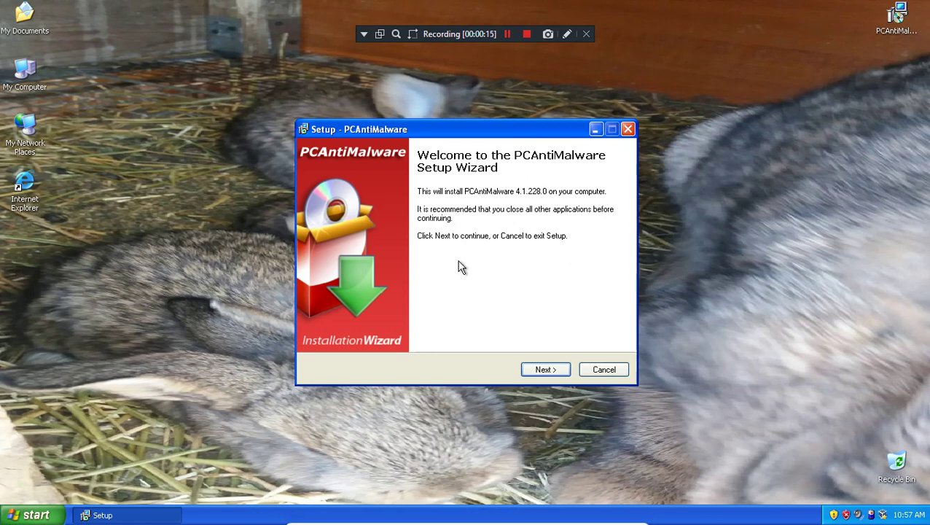
# - Accept the PCAntiMalware license agreement and continue the setup up to the destination folder choice
pyautogui.click(546, 370)
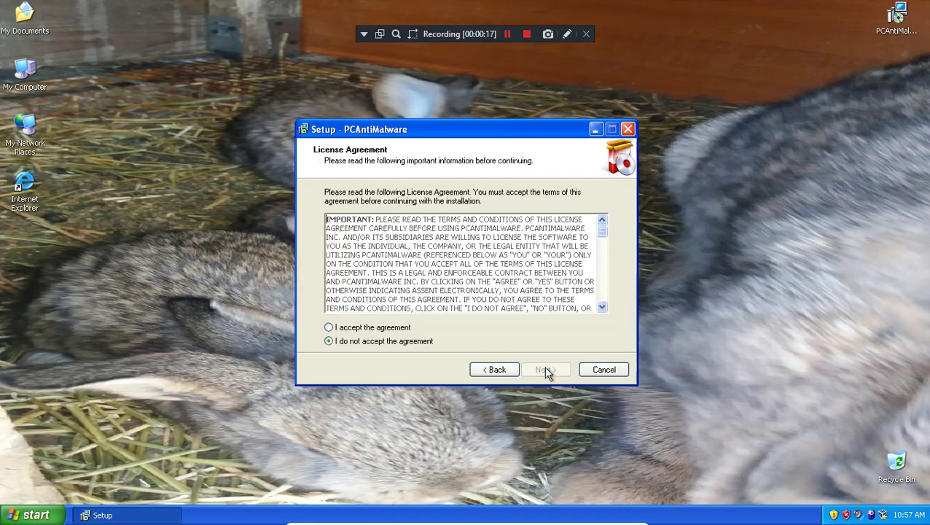
pyautogui.click(377, 329)
pyautogui.click(546, 370)
pyautogui.click(548, 369)
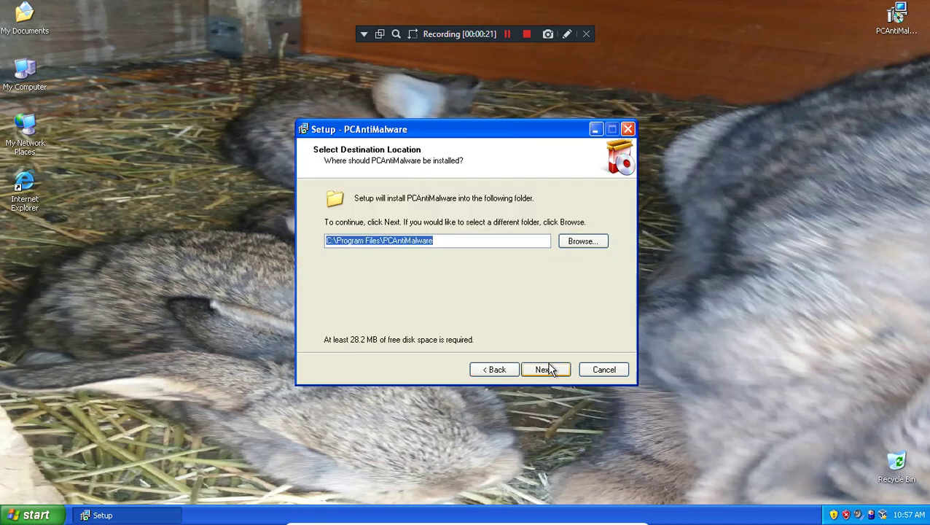
# - Go back to the setup's release notes, read through them and return to the destination folder choice
pyautogui.click(495, 370)
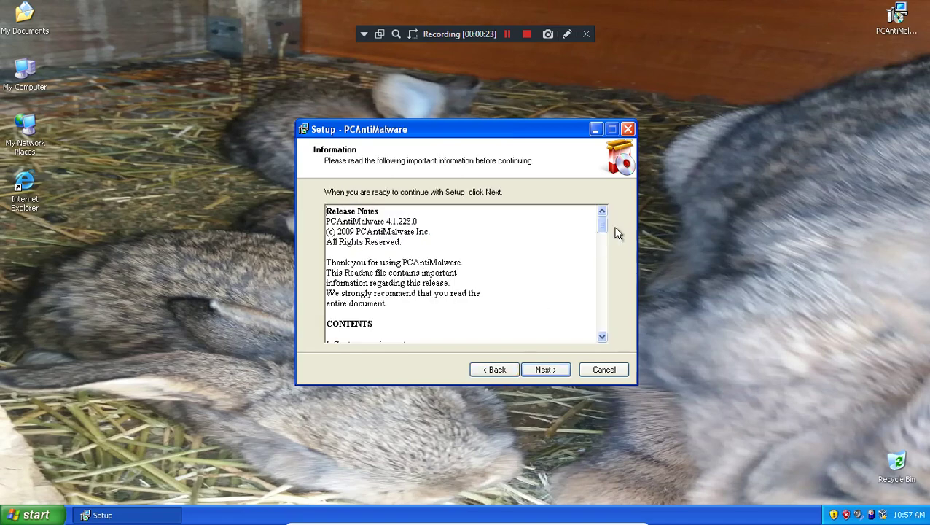
pyautogui.moveTo(602, 224); pyautogui.dragTo(613, 299)
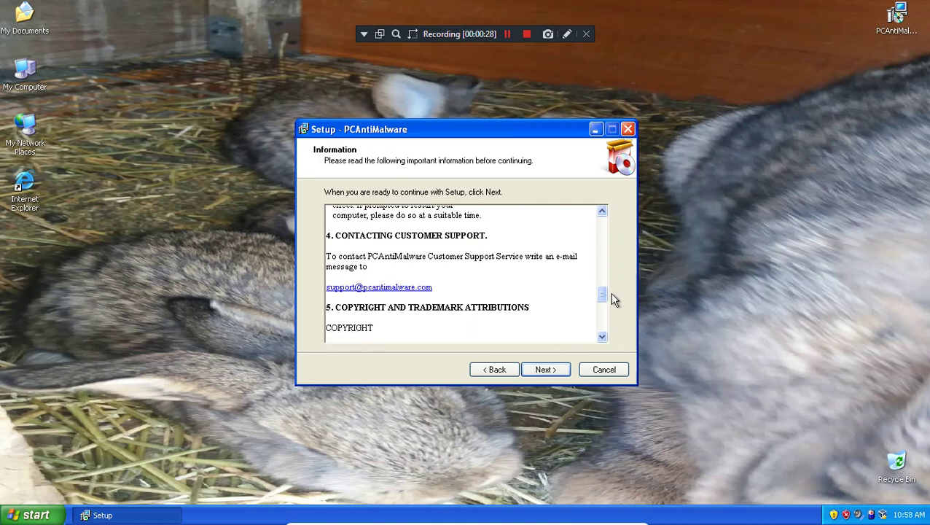
pyautogui.click(540, 370)
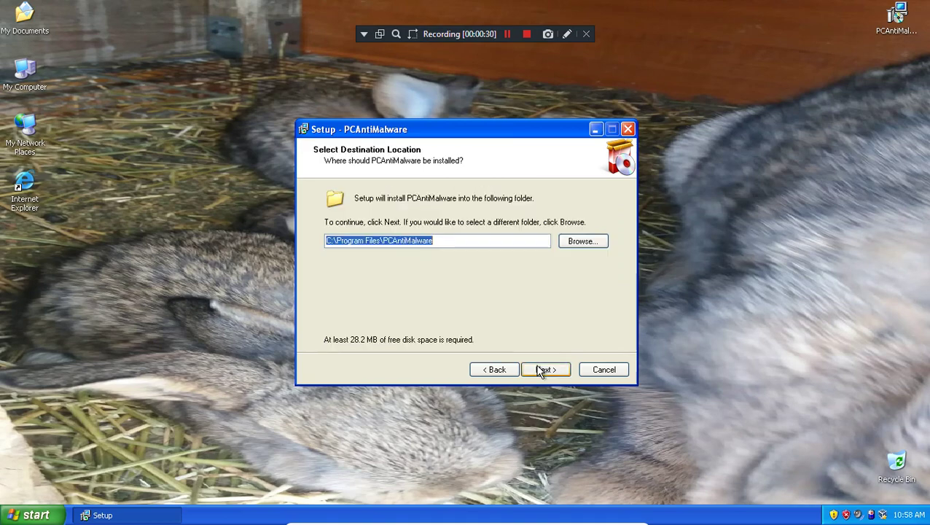
# - Install PCAntiMalware into C:\Program Files\PCAntiMalware with only a desktop icon, and launch it when setup finishes
pyautogui.click(540, 370)
pyautogui.click(540, 370)
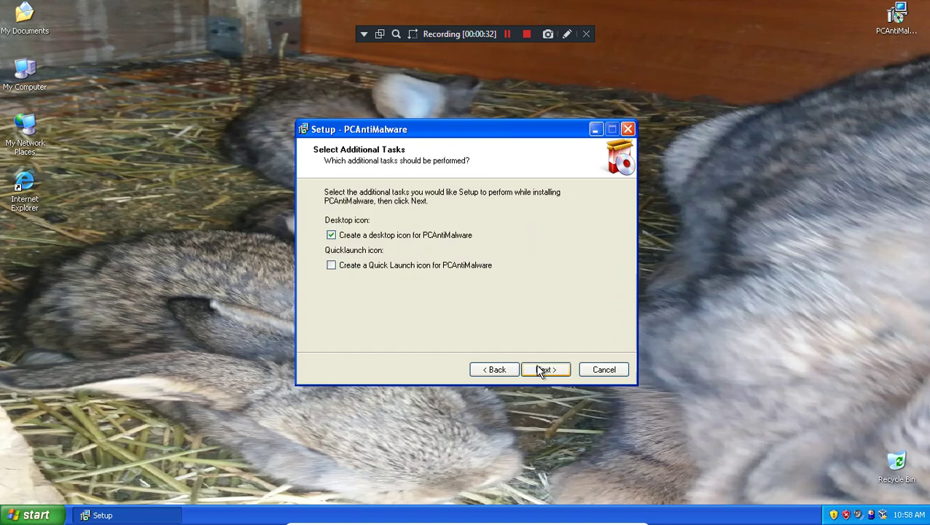
pyautogui.click(480, 267)
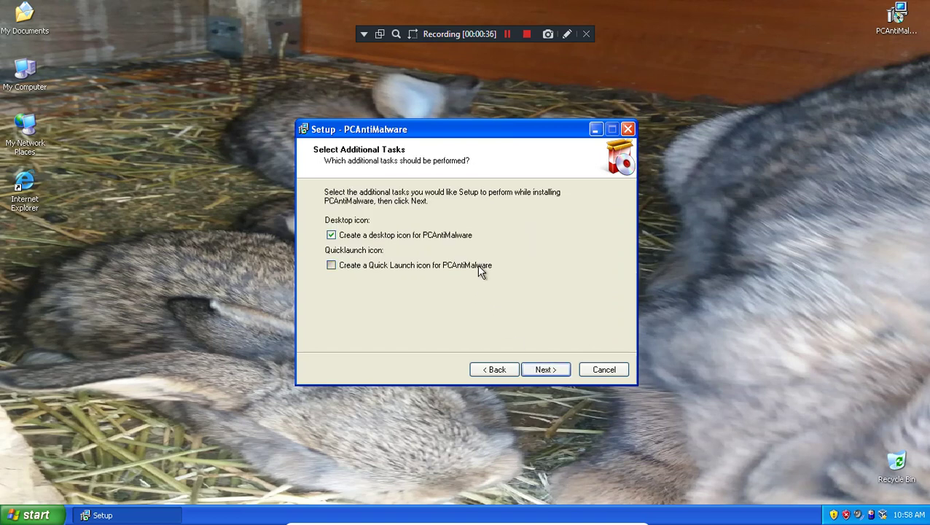
pyautogui.click(548, 371)
pyautogui.click(548, 371)
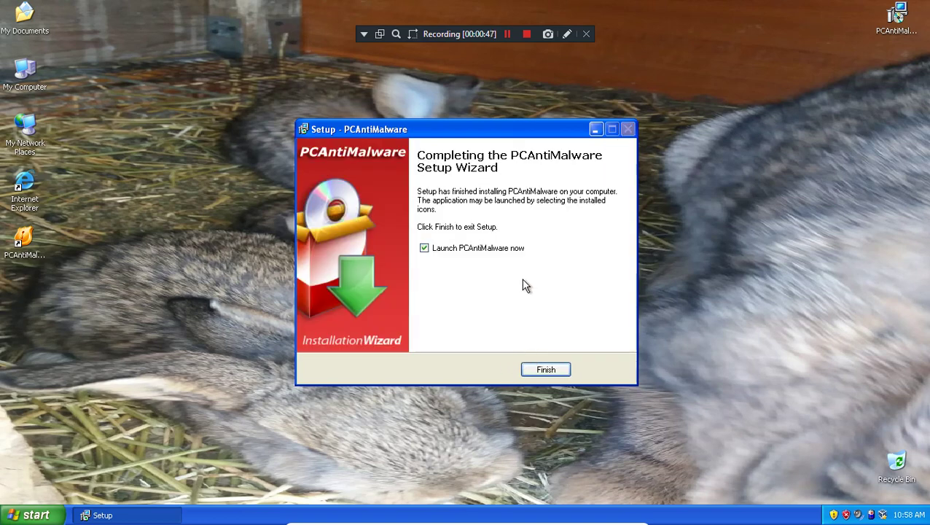
pyautogui.click(548, 370)
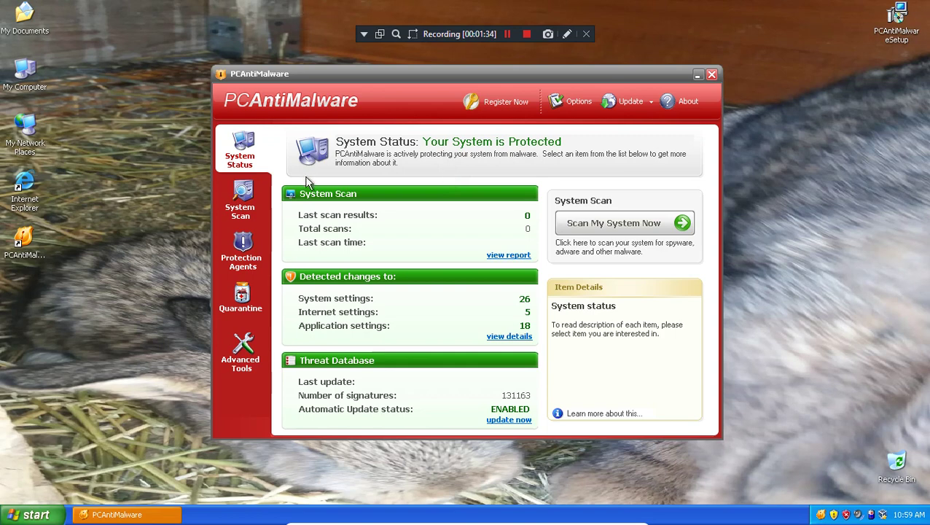
# - View the details of the detected changes, and update the threat database from the system status page
pyautogui.click(518, 336)
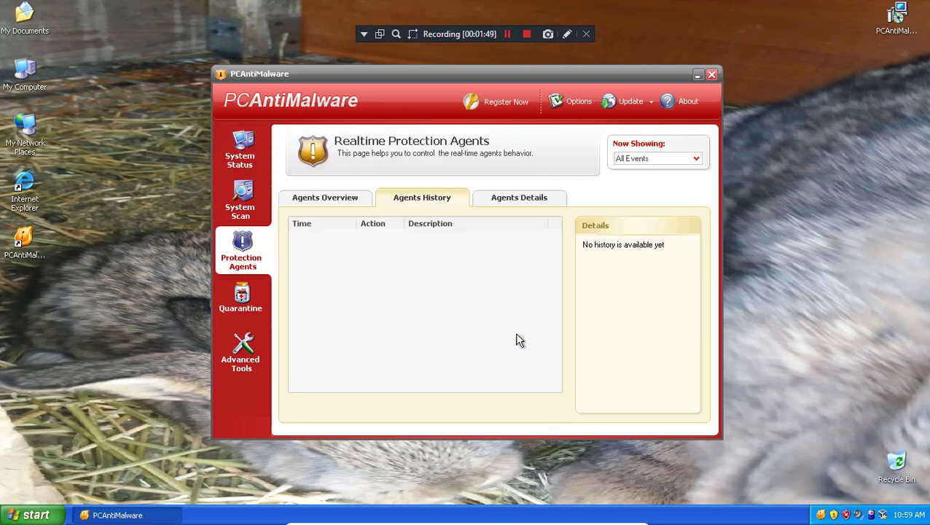
pyautogui.click(251, 160)
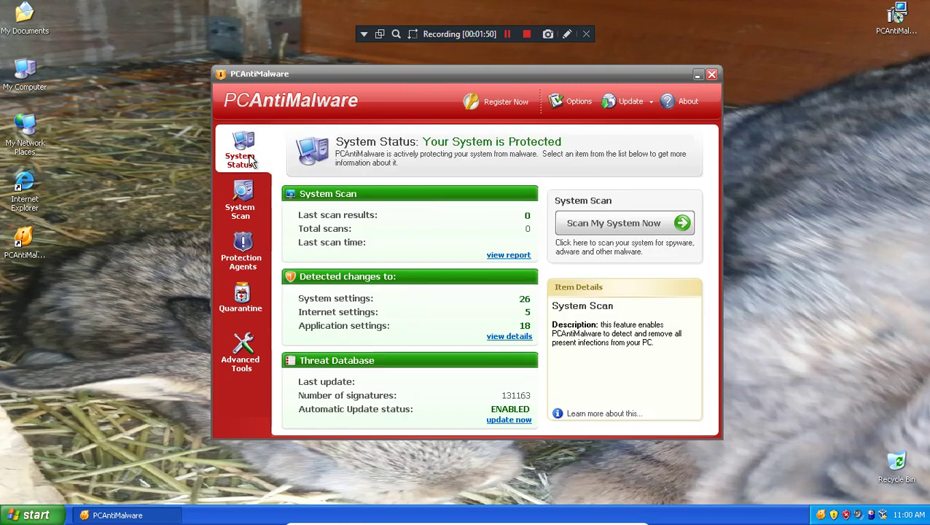
pyautogui.click(501, 421)
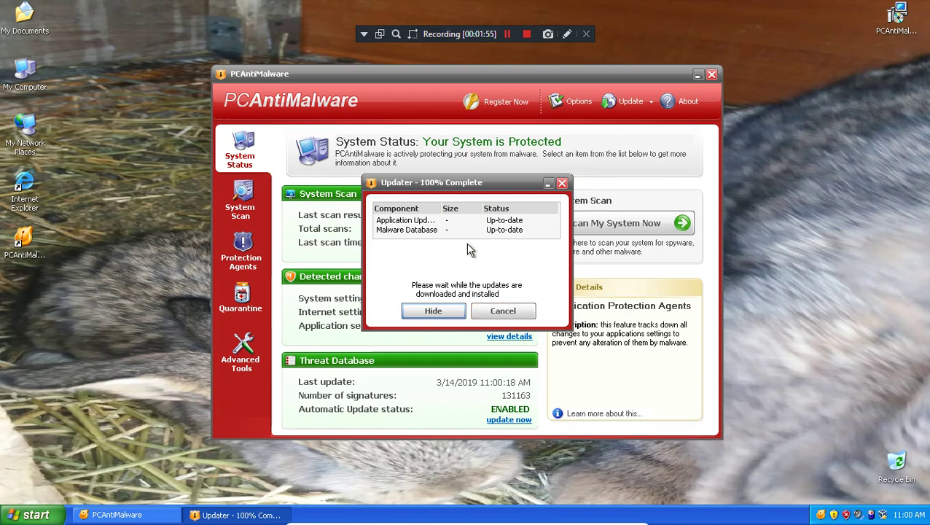
pyautogui.click(514, 311)
# - View the system scan report, postpone the registration offer and look through the protection agents and system scan pages
pyautogui.click(508, 255)
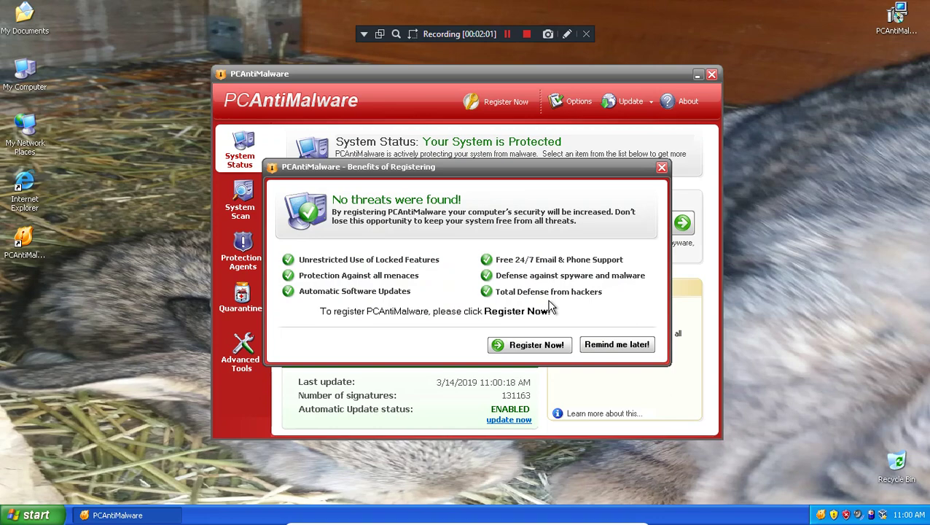
pyautogui.click(603, 350)
pyautogui.click(223, 206)
pyautogui.click(246, 259)
pyautogui.click(248, 197)
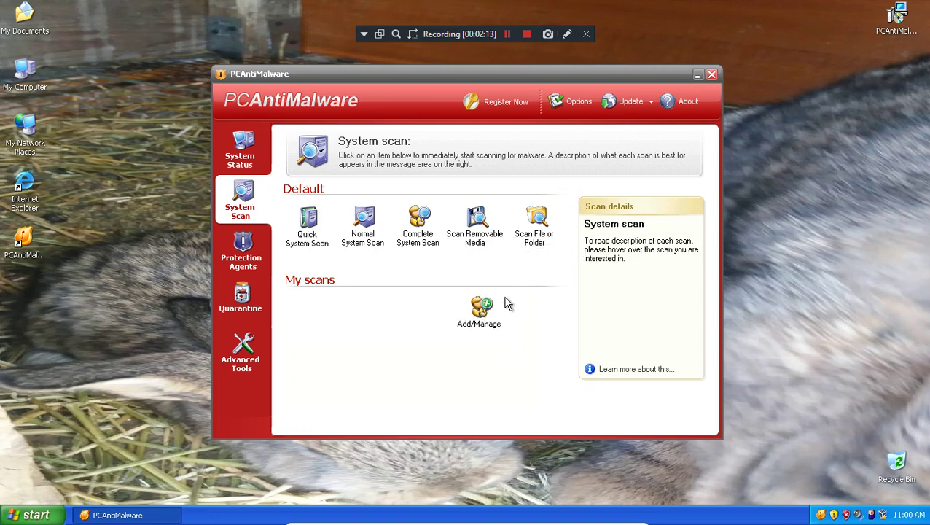
# - Look at the scheduled tasks manager for custom scans, close it and start a complete system scan
pyautogui.click(481, 309)
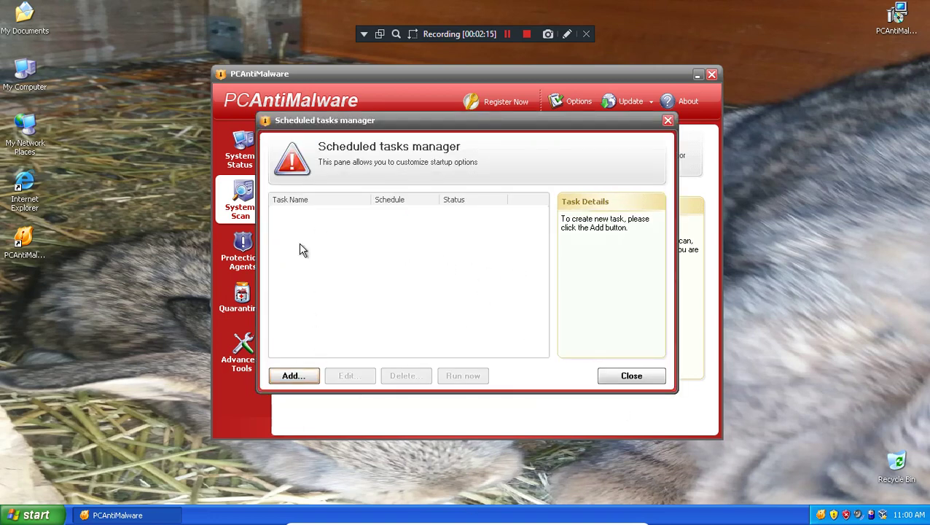
pyautogui.click(668, 121)
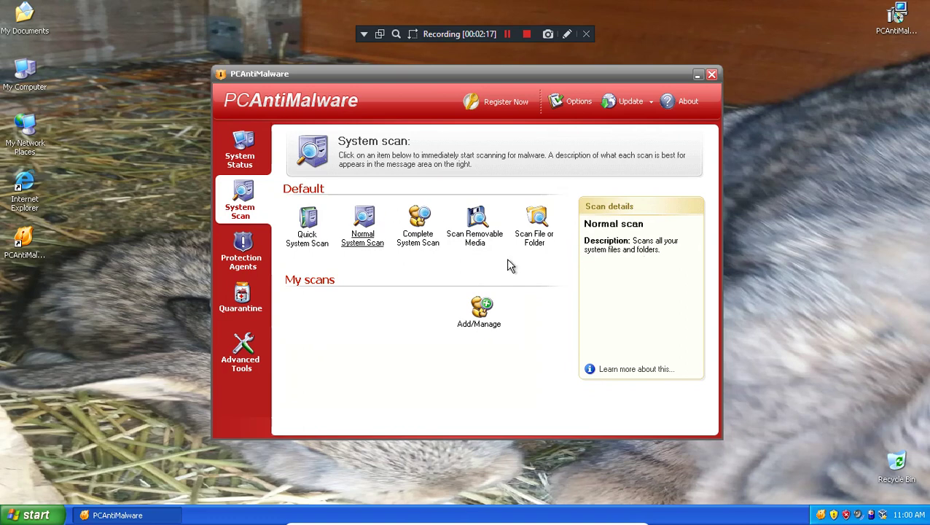
pyautogui.click(414, 220)
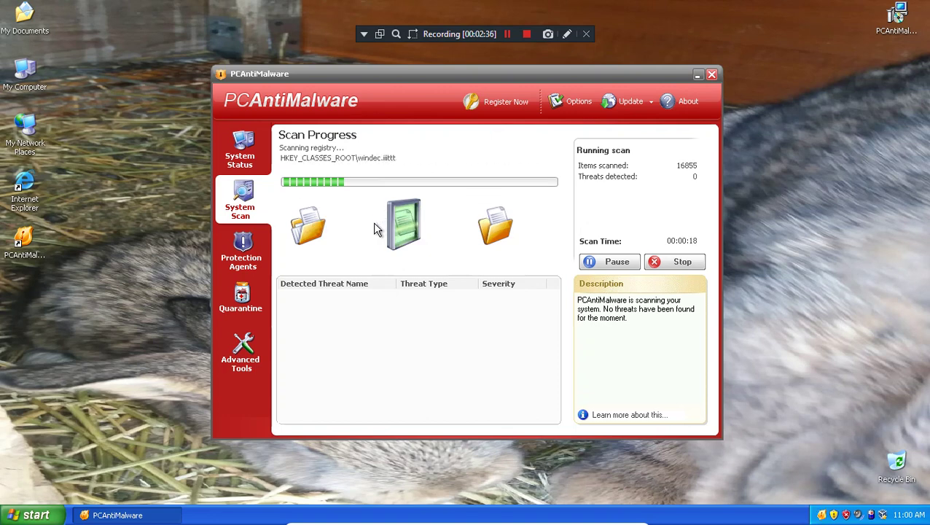
# - Try to open the registration page, and examine the PCAM.exe process in Windows Task Manager during the scan
pyautogui.click(524, 104)
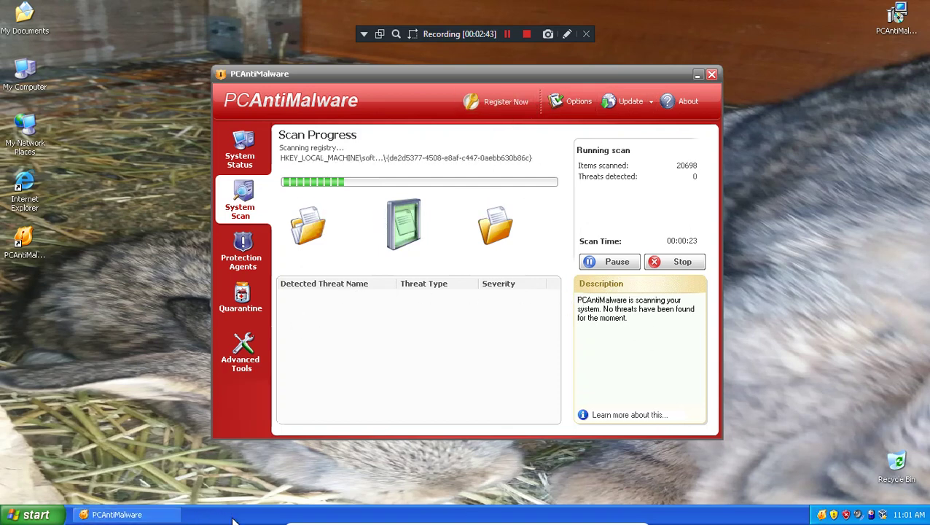
pyautogui.rightClick(211, 516)
pyautogui.click(242, 482)
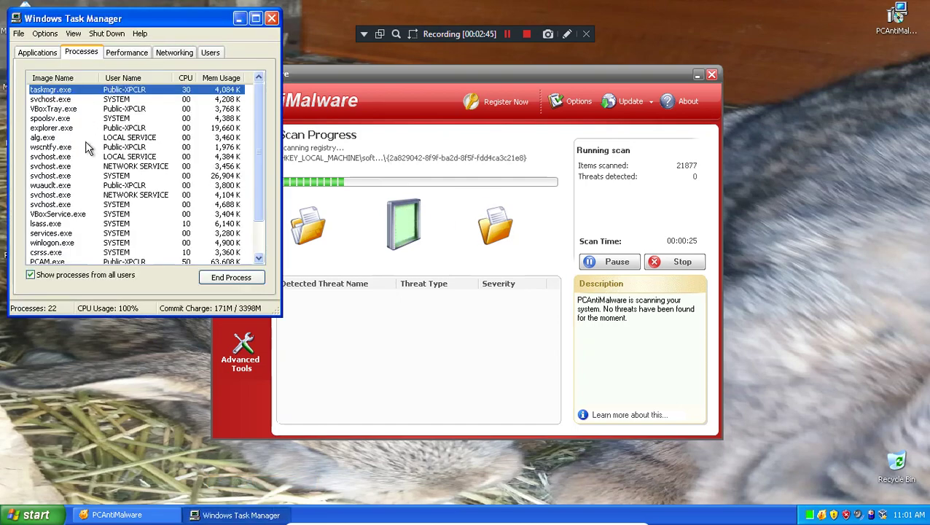
pyautogui.click(76, 223)
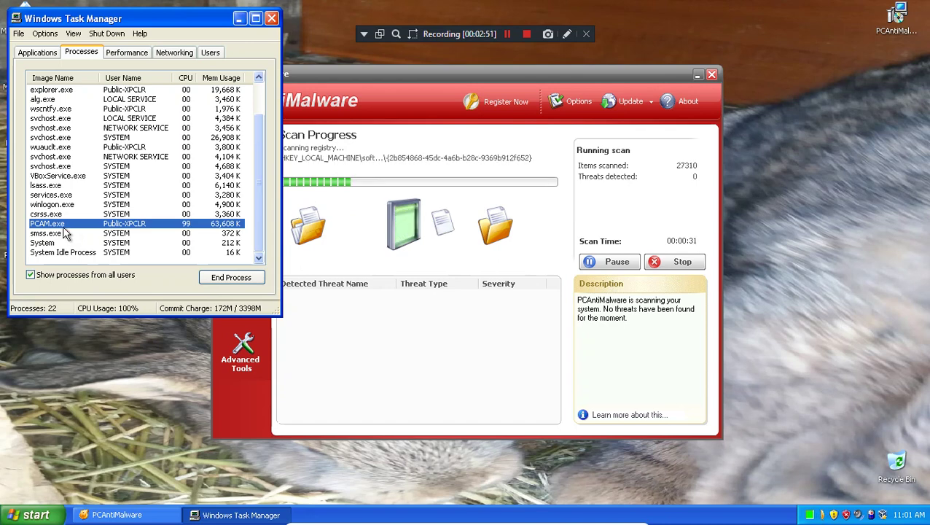
pyautogui.click(272, 18)
# - Run an update of all PCAntiMalware components and close the updater
pyautogui.click(647, 100)
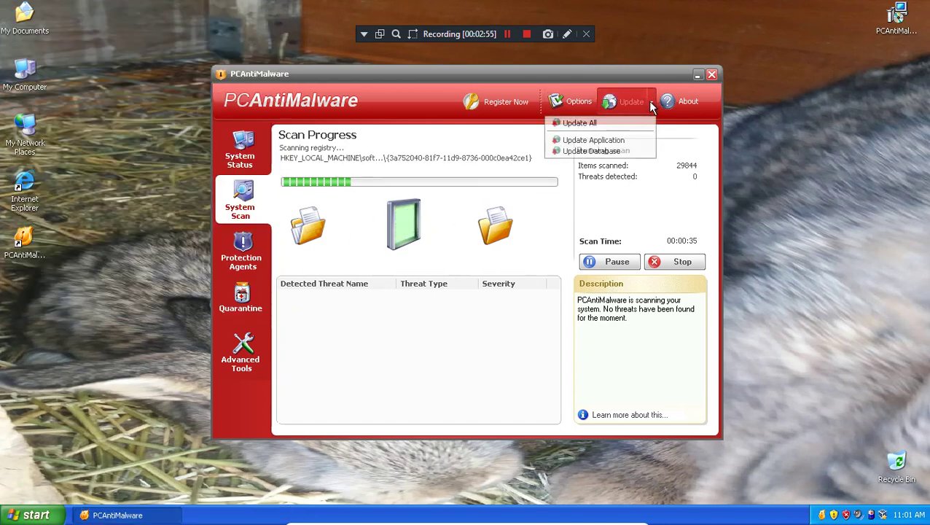
pyautogui.click(604, 124)
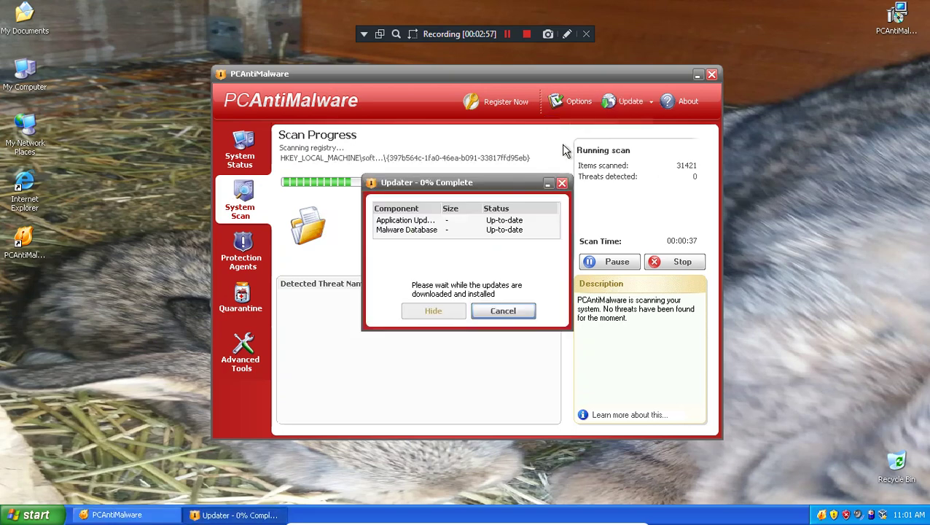
pyautogui.click(502, 311)
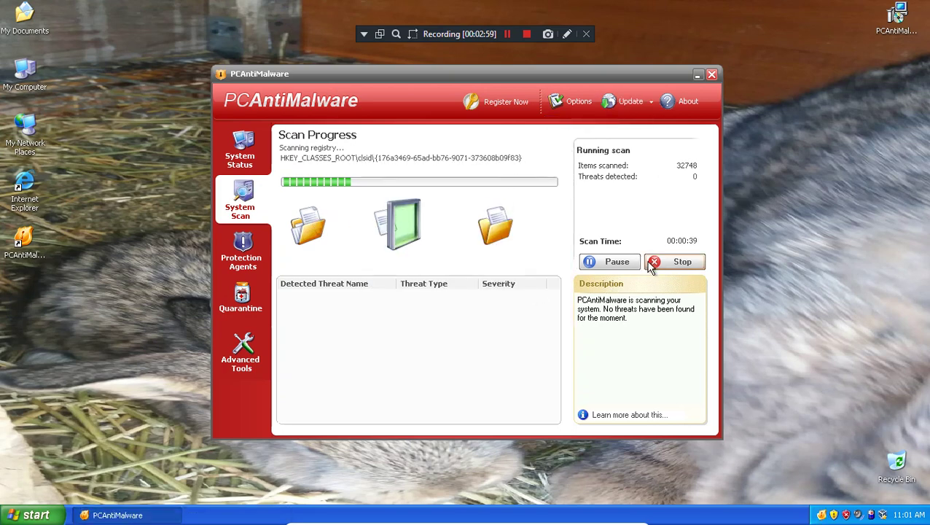
# - Pause the running complete system scan and stop it
pyautogui.click(610, 266)
pyautogui.click(496, 277)
pyautogui.click(676, 262)
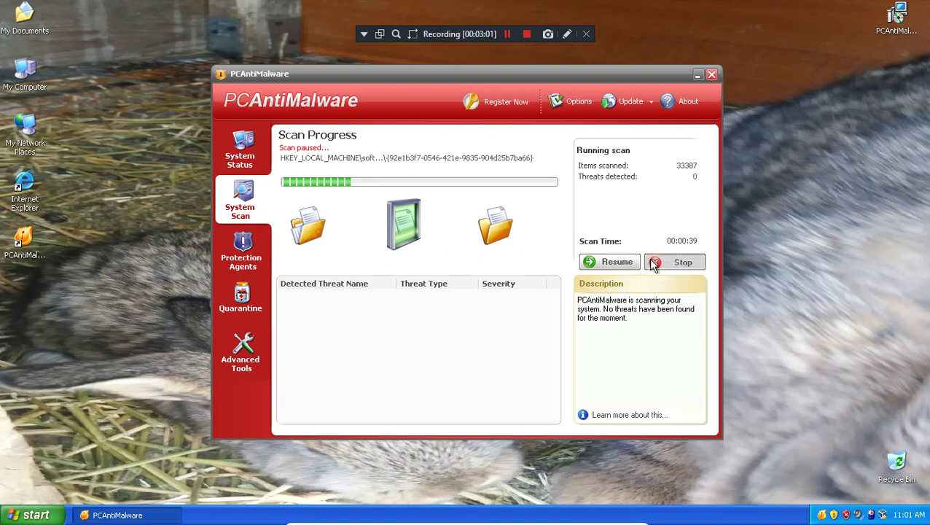
pyautogui.click(436, 277)
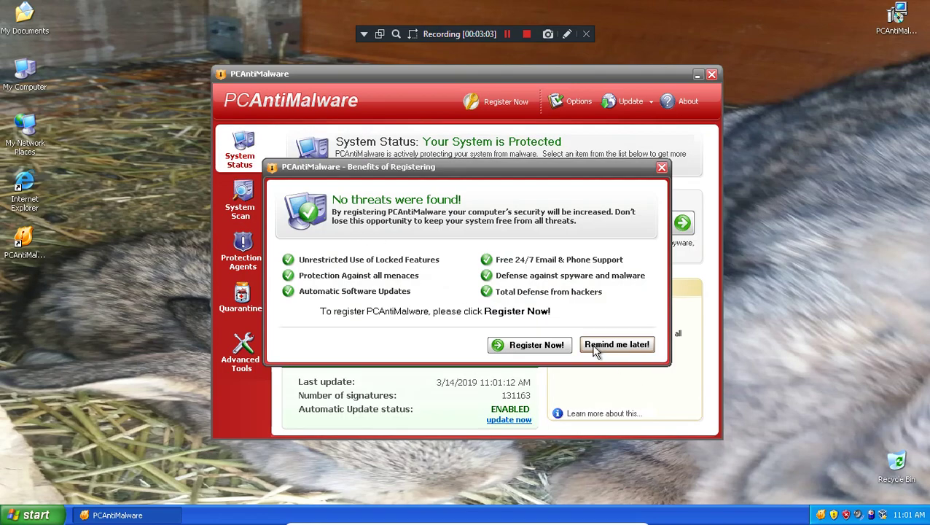
# - Postpone the registration offer and start a quick system scan
pyautogui.click(616, 346)
pyautogui.click(253, 207)
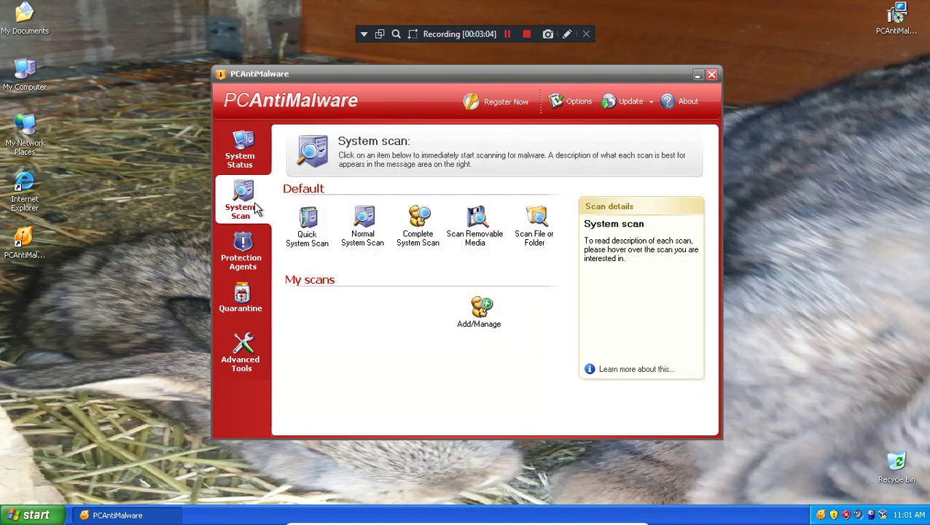
pyautogui.click(307, 217)
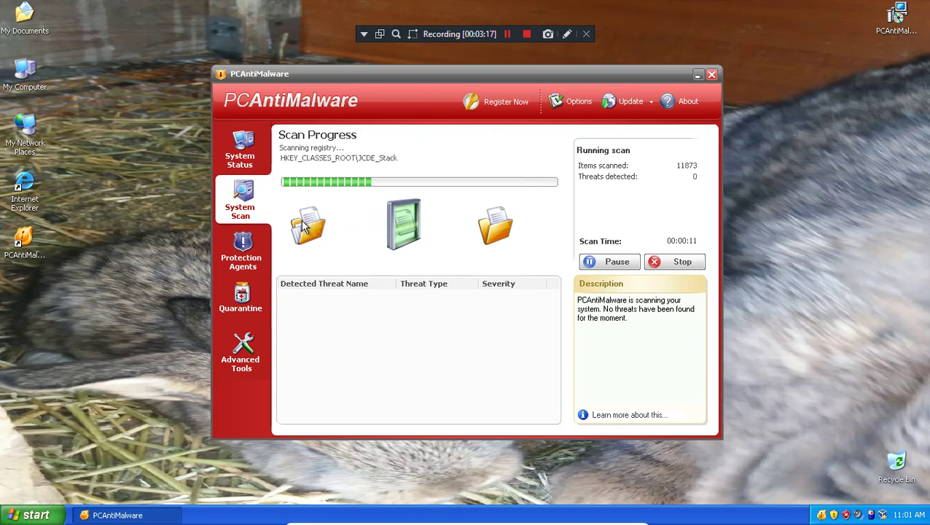
# - Look through the list of all programs installed on Windows while the quick scan runs
pyautogui.click(29, 514)
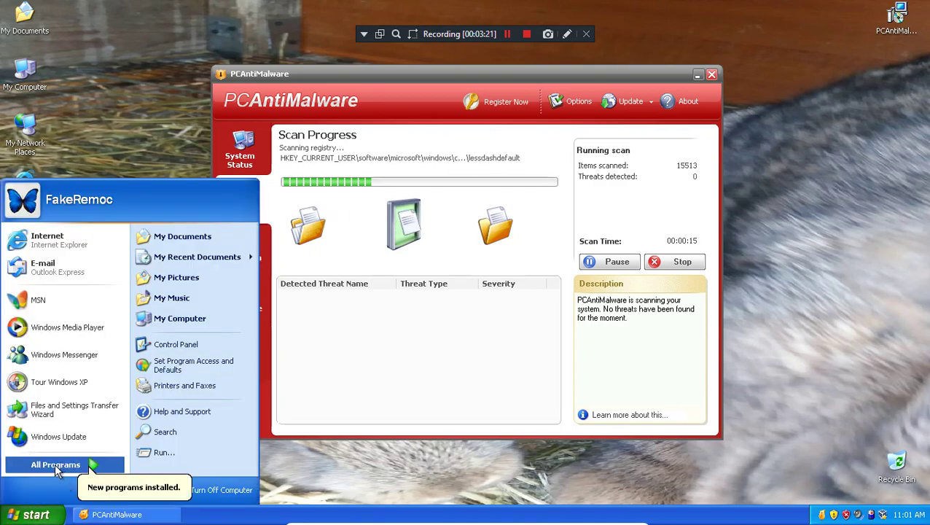
pyautogui.moveTo(53, 461)
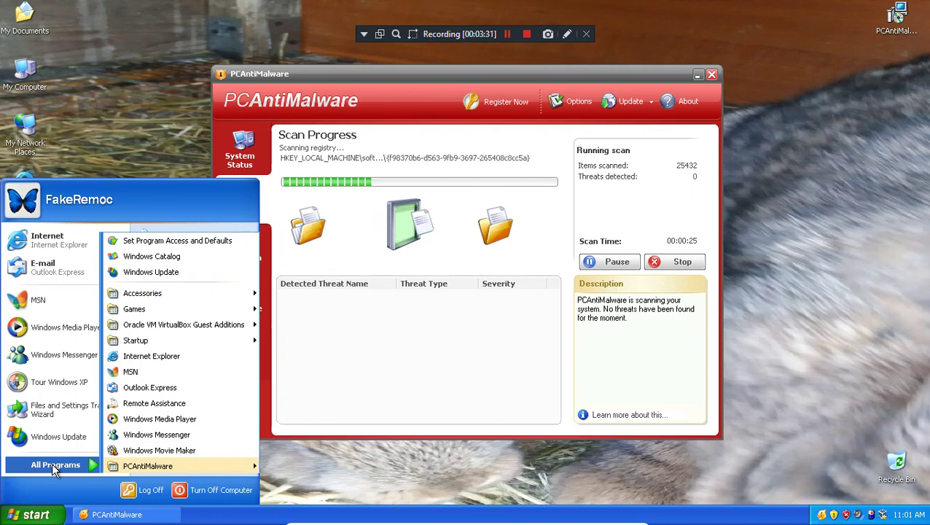
pyautogui.click(804, 485)
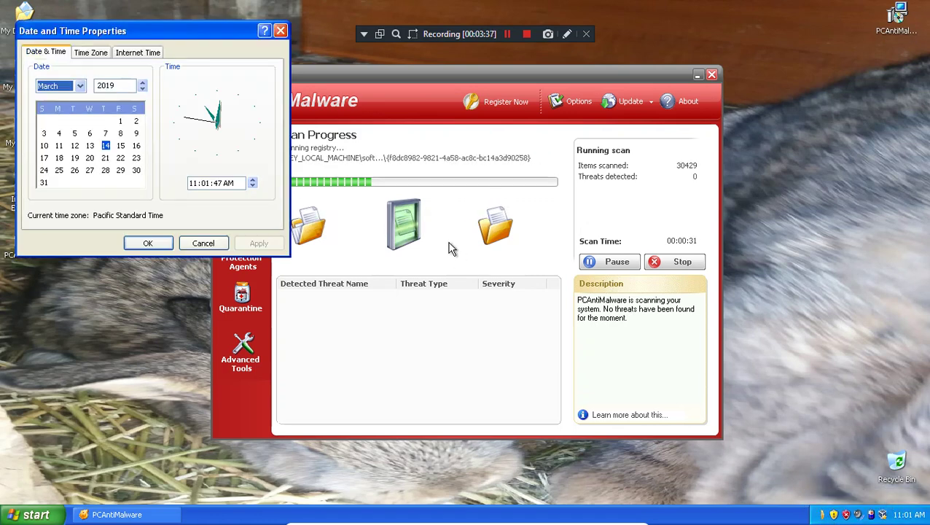
# - Try March 18, 2019 as the system date and discard the change
pyautogui.click(59, 158)
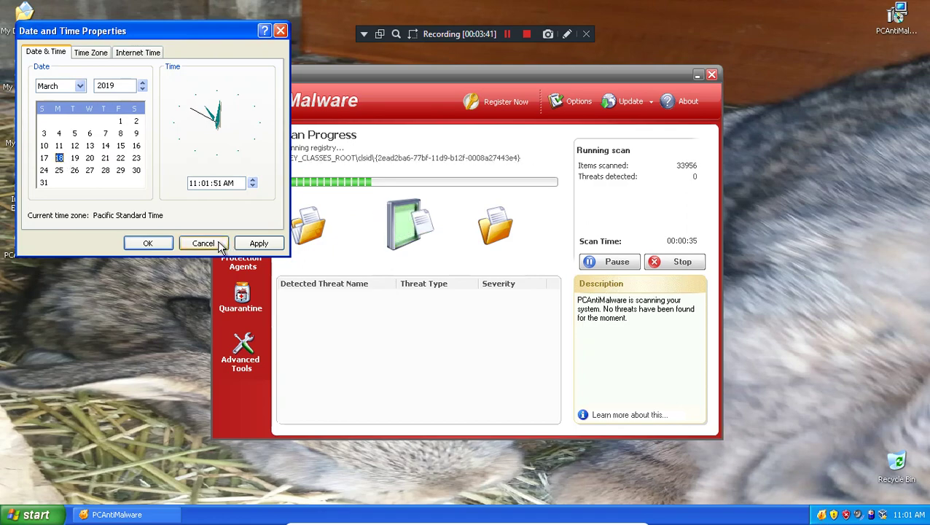
pyautogui.click(199, 238)
# - Look through the protection agents, quarantine and advanced tools pages, and postpone the registration offer
pyautogui.click(235, 272)
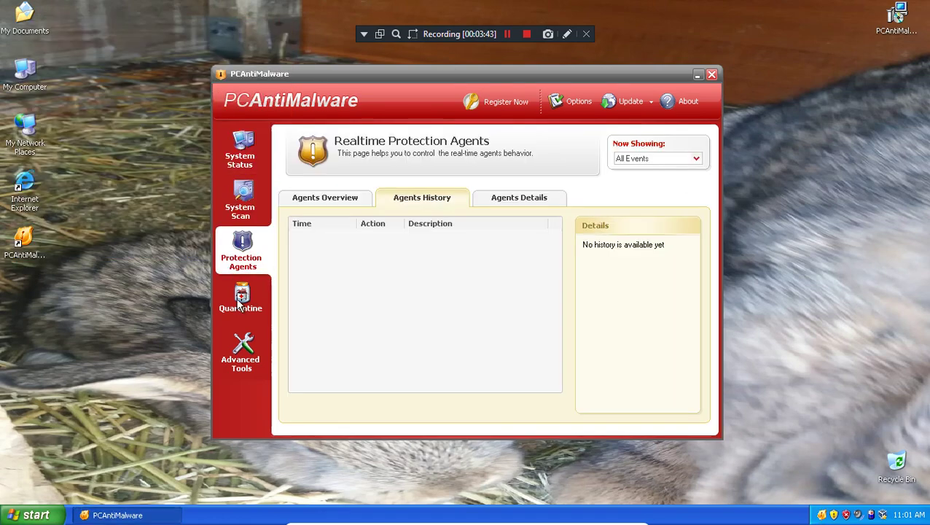
pyautogui.click(243, 299)
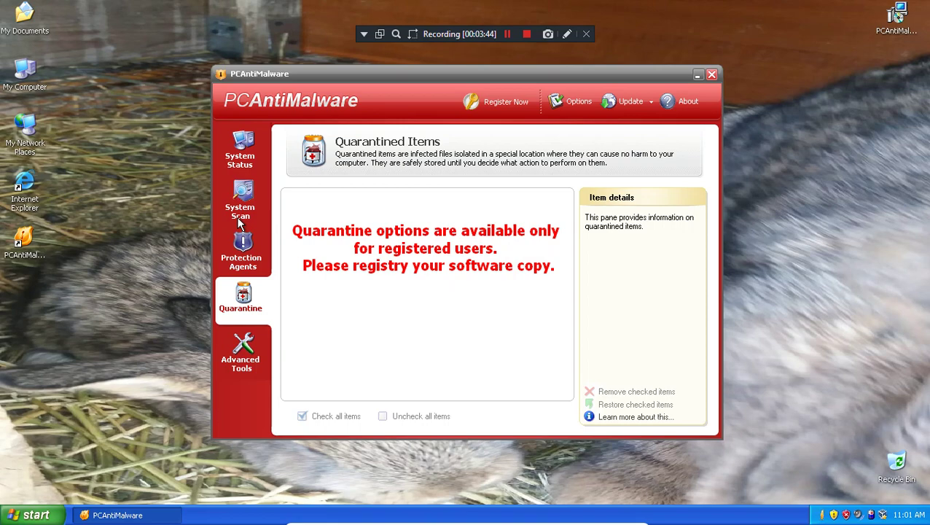
pyautogui.click(243, 348)
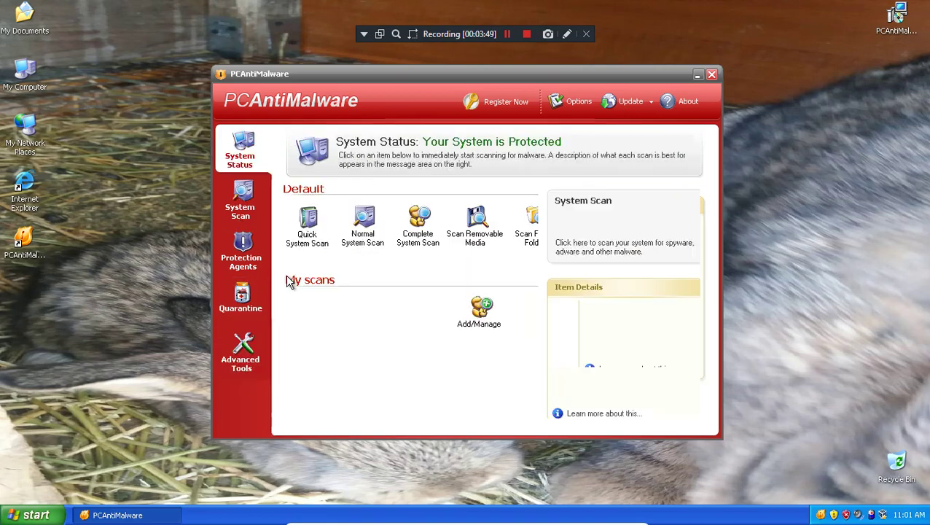
pyautogui.click(622, 345)
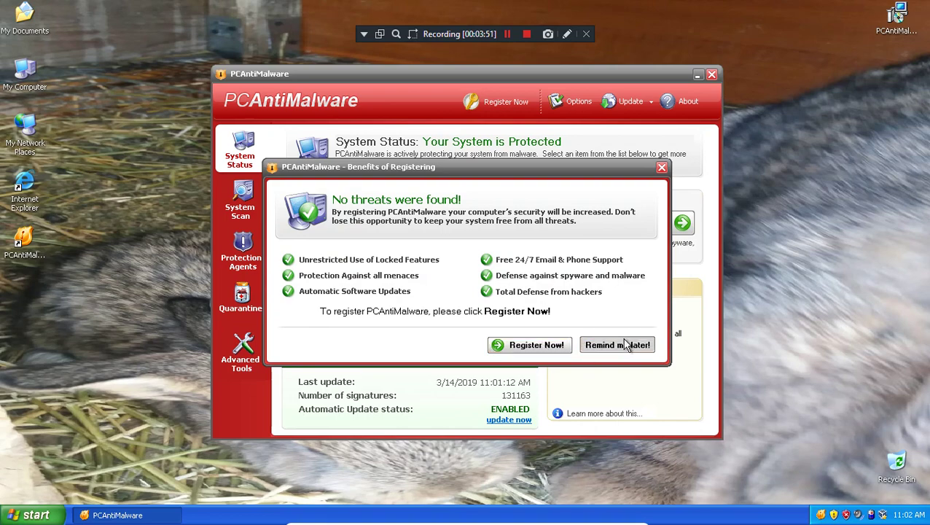
# - Try to end the Task manager application from the Advanced Tools' Application Manager, decline exiting PCAntiMalware, and recheck the running applications
pyautogui.click(243, 353)
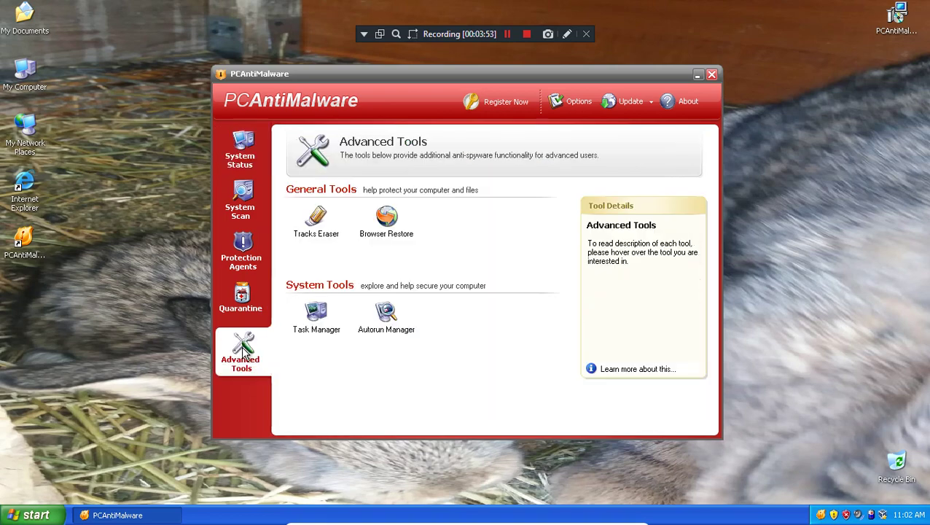
pyautogui.click(304, 328)
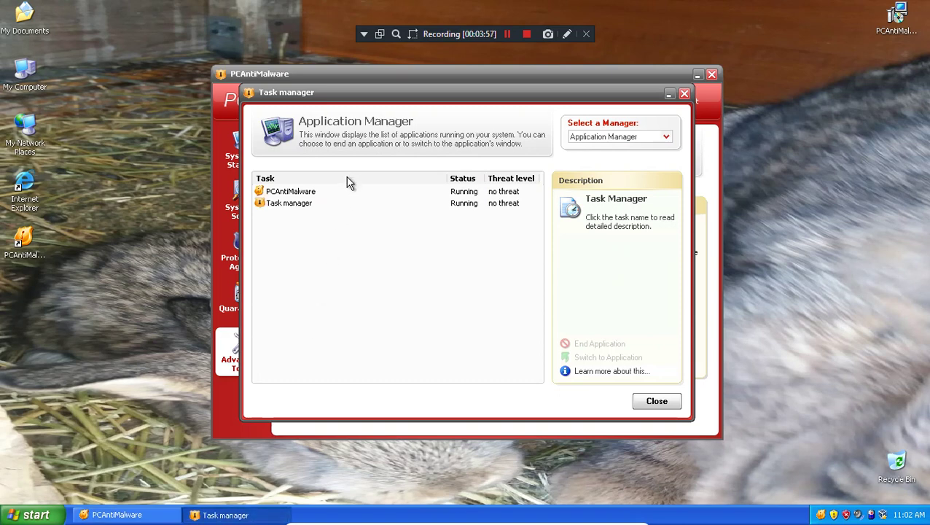
pyautogui.click(291, 206)
pyautogui.rightClick(292, 207)
pyautogui.click(329, 212)
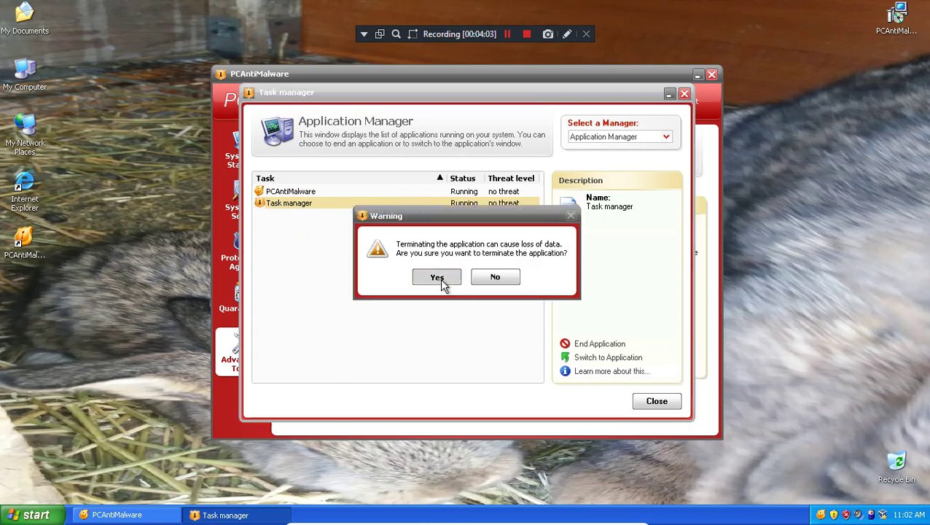
pyautogui.click(436, 277)
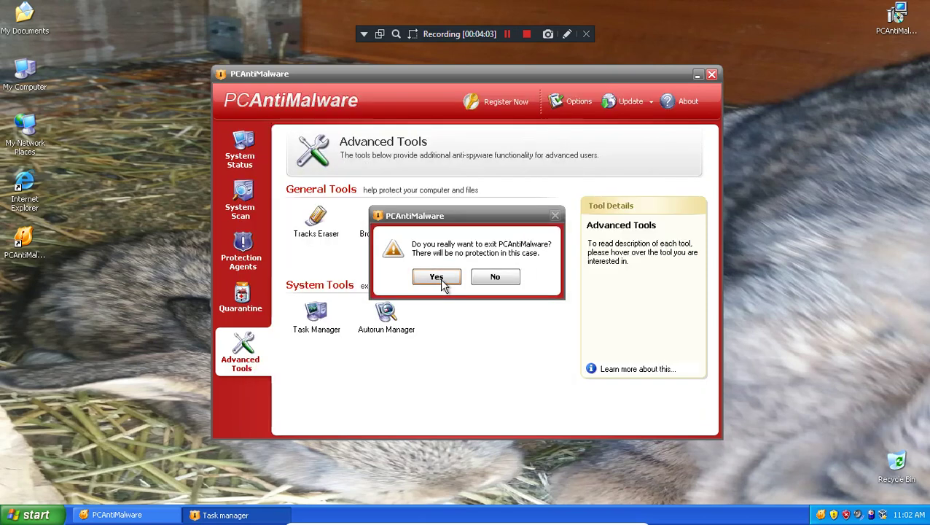
pyautogui.click(492, 278)
pyautogui.click(332, 333)
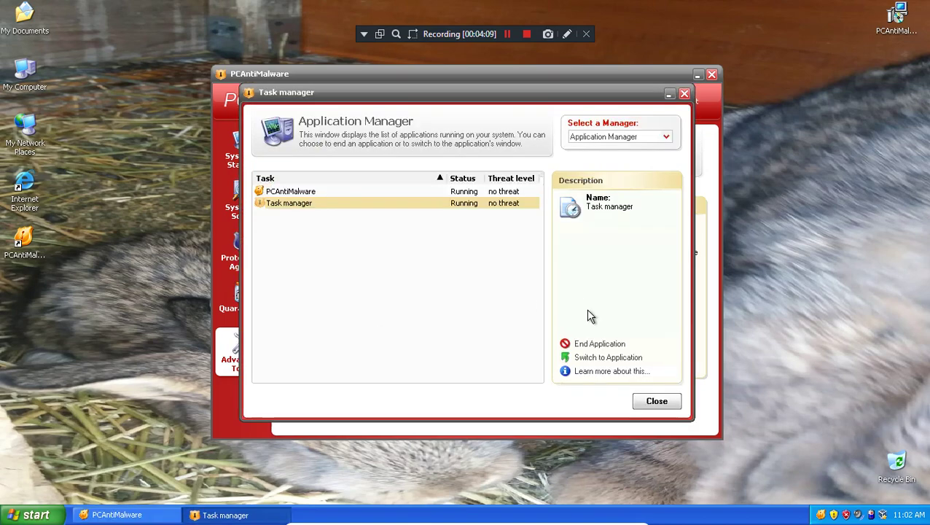
pyautogui.click(651, 405)
# - View the Ini file and System registry locations in the Autorun Manager
pyautogui.click(385, 318)
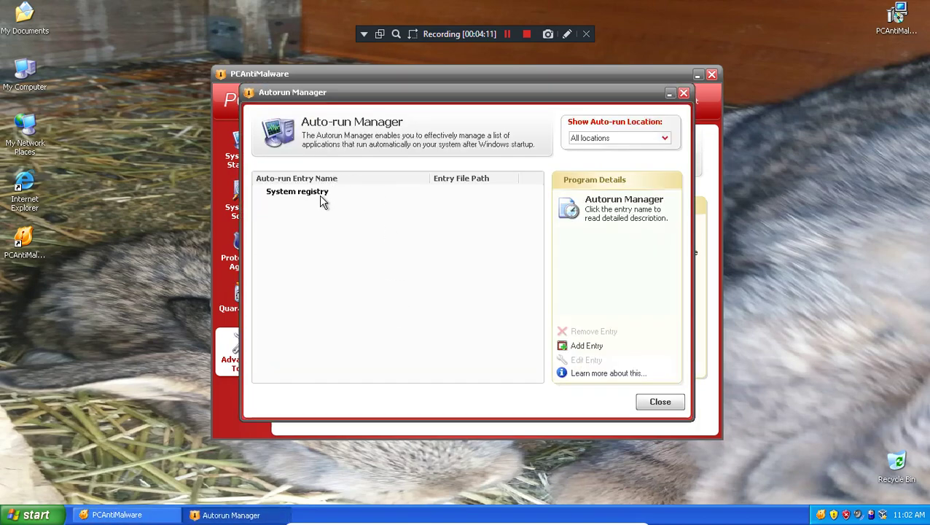
pyautogui.click(631, 139)
pyautogui.click(597, 159)
pyautogui.click(619, 138)
pyautogui.click(604, 169)
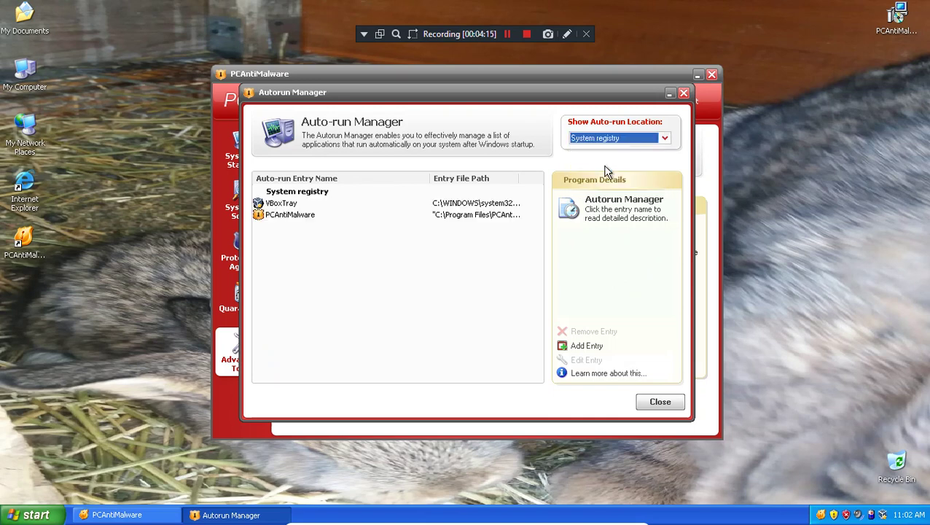
# - Run msconfig, look at its startup items, and close the System Configuration Utility
pyautogui.press('super+r')
pyautogui.write('msconfig')
pyautogui.press('Return')
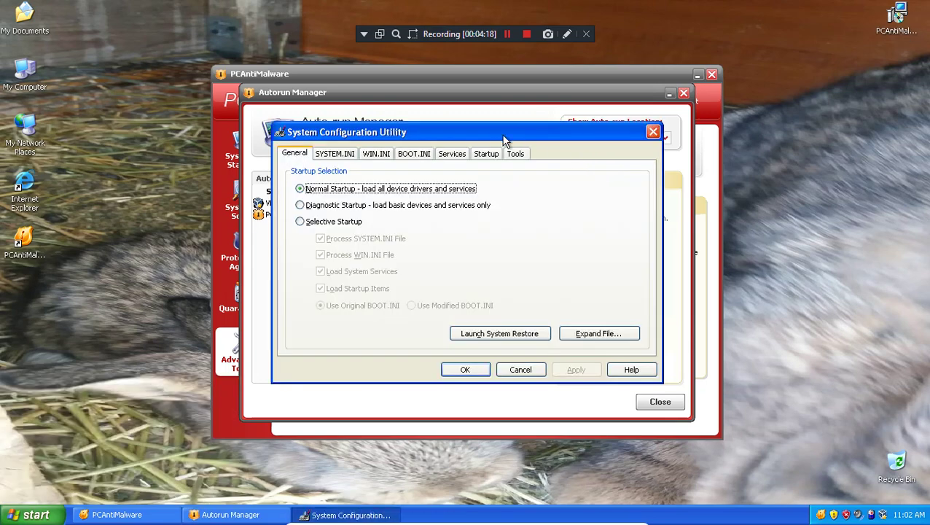
pyautogui.click(484, 155)
pyautogui.click(651, 131)
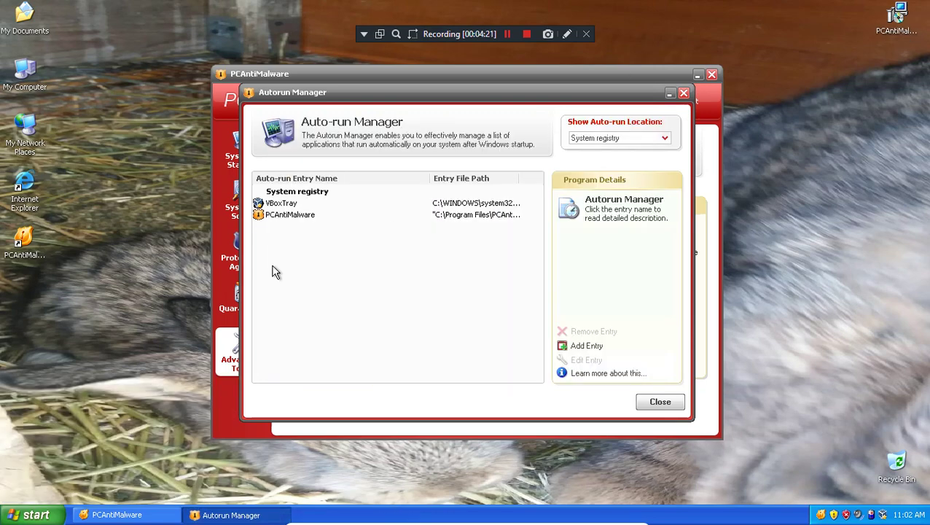
# - Remove the PCAntiMalware entry from the System registry autorun list and decline removing the VBoxTray entry
pyautogui.click(284, 216)
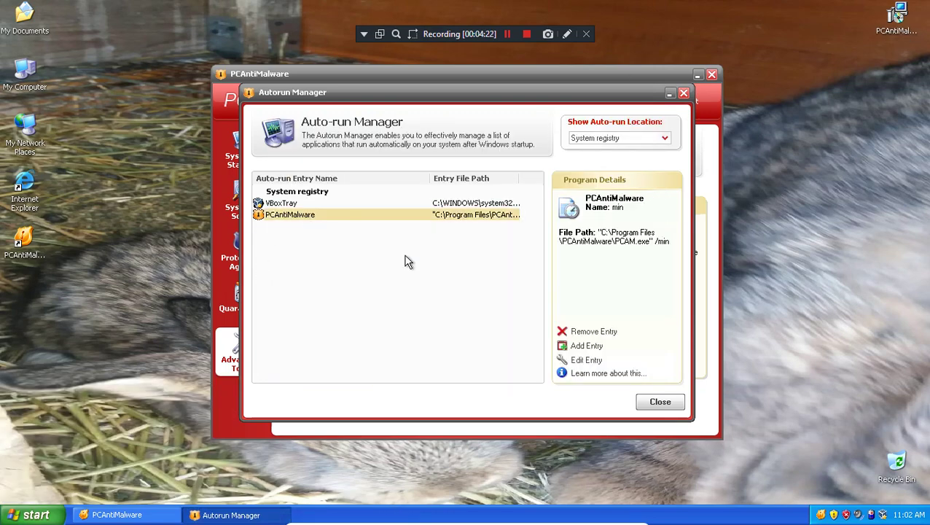
pyautogui.click(592, 332)
pyautogui.click(433, 278)
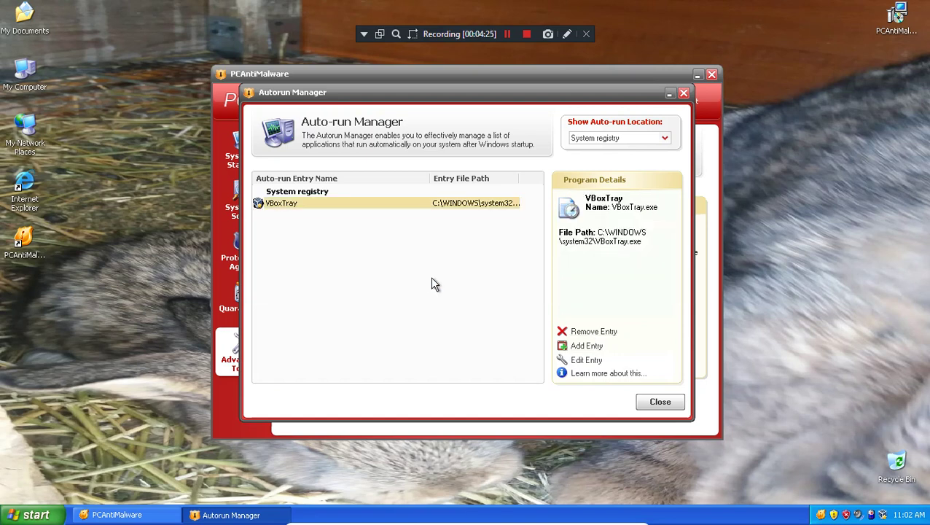
pyautogui.click(591, 332)
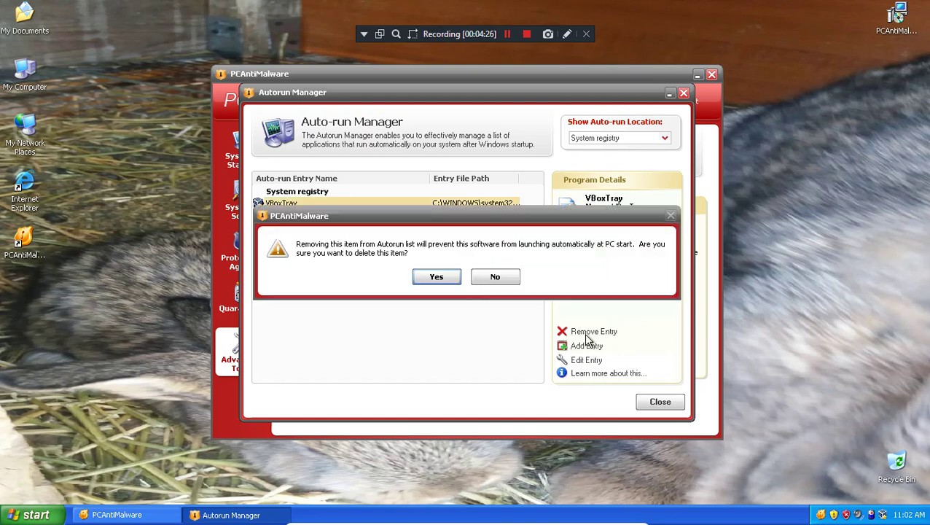
pyautogui.click(494, 278)
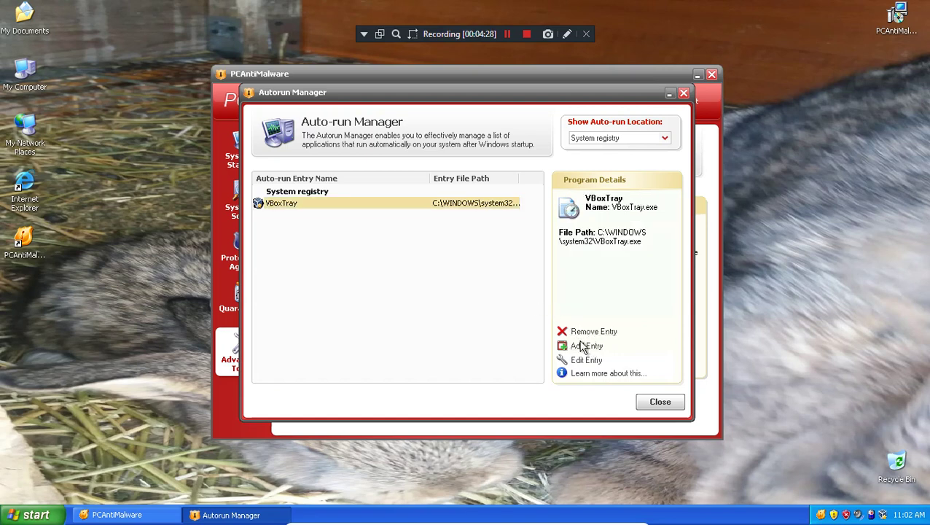
# - Inspect the PCAntiMalware task in the Task Manager, view another manager, and return to the Application Manager before closing it
pyautogui.click(658, 402)
pyautogui.click(316, 314)
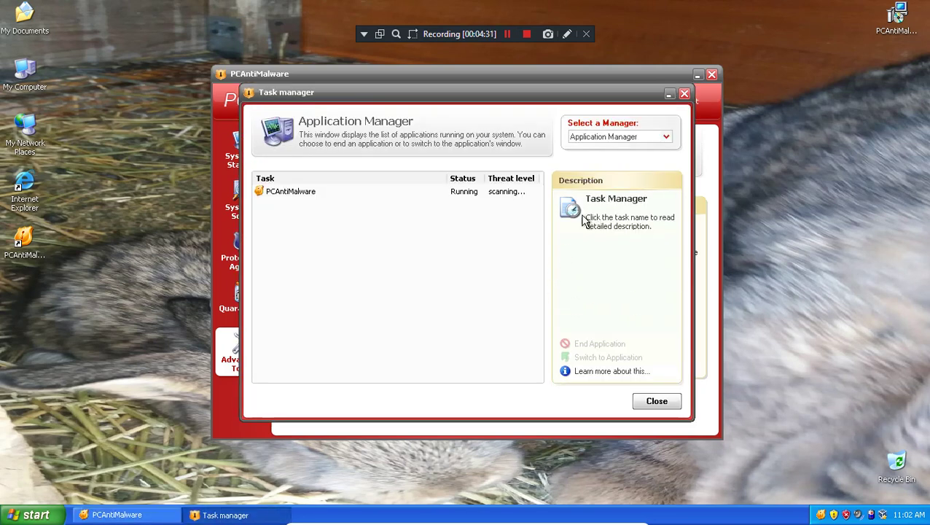
pyautogui.click(292, 191)
pyautogui.click(619, 137)
pyautogui.click(619, 158)
pyautogui.click(620, 137)
pyautogui.click(618, 149)
pyautogui.click(657, 401)
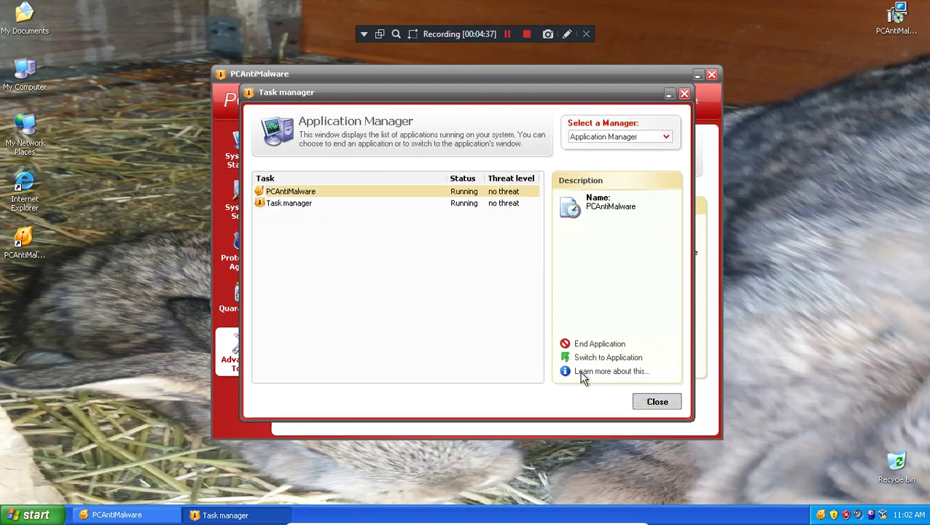
# - Look through the autorun locations, including Ini file, System startup and User registry, and return to All locations
pyautogui.click(384, 307)
pyautogui.click(616, 138)
pyautogui.click(602, 155)
pyautogui.click(605, 139)
pyautogui.click(595, 147)
pyautogui.click(593, 140)
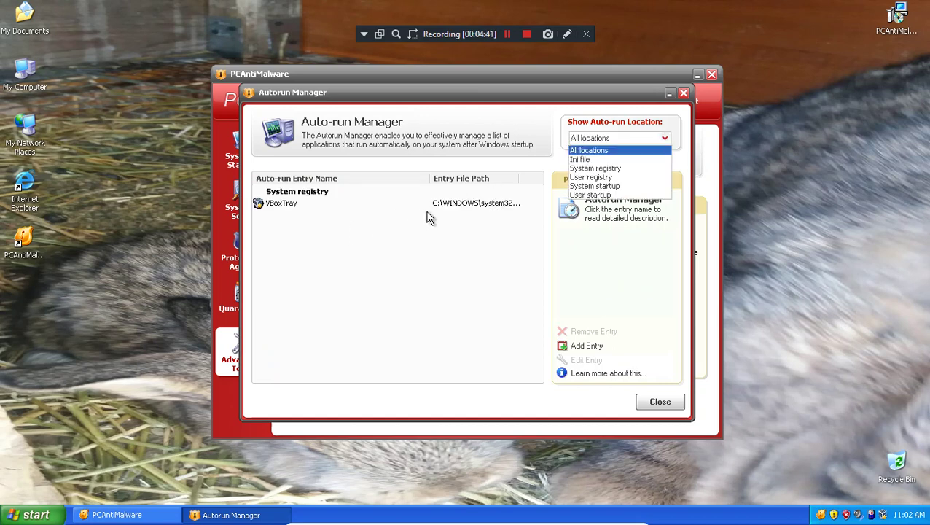
pyautogui.click(581, 186)
pyautogui.click(600, 139)
pyautogui.click(583, 177)
pyautogui.press('Up')
pyautogui.press('Up')
pyautogui.press('Up')
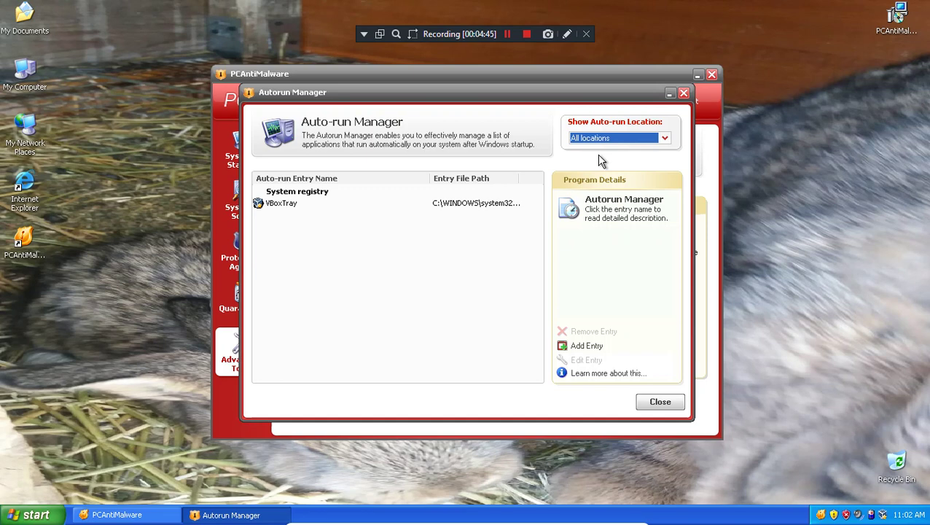
# - Look at the edit form of the VBoxTray entry and the Add Item form, browse Local Disk (C:), and cancel everything
pyautogui.click(489, 204)
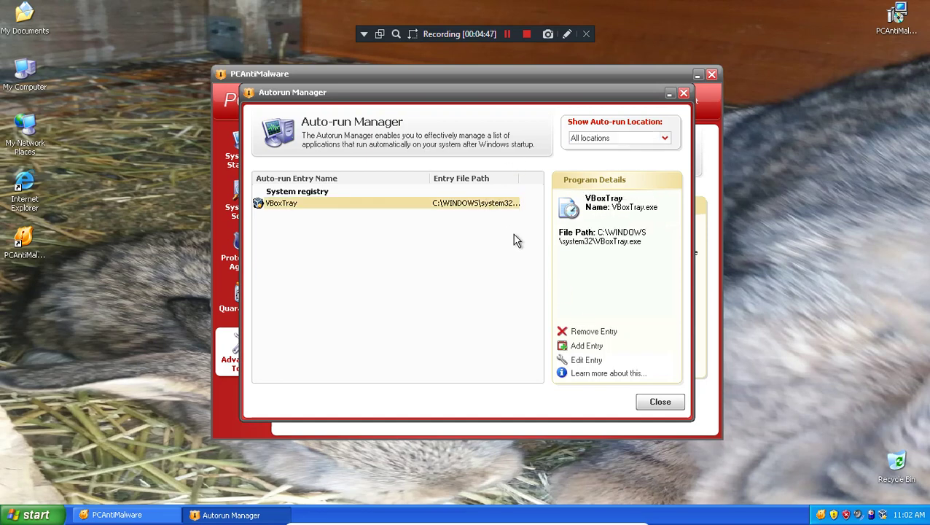
pyautogui.click(583, 360)
pyautogui.click(528, 289)
pyautogui.click(566, 347)
pyautogui.press('Escape')
pyautogui.click(579, 347)
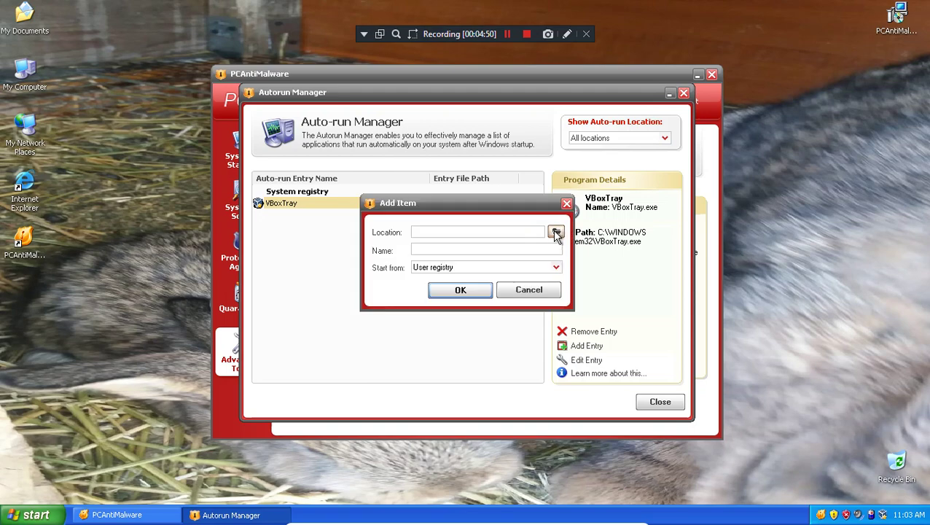
pyautogui.click(556, 231)
pyautogui.doubleClick(441, 195)
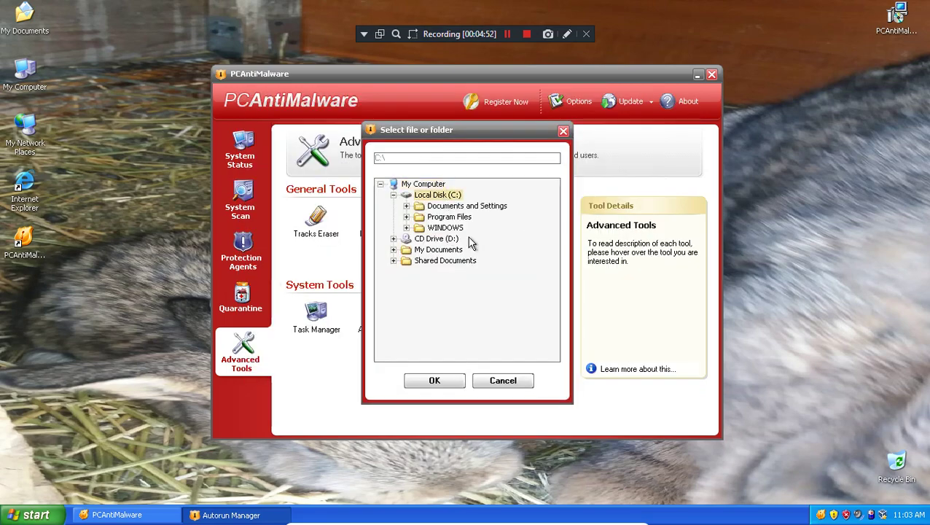
pyautogui.click(506, 386)
pyautogui.click(534, 290)
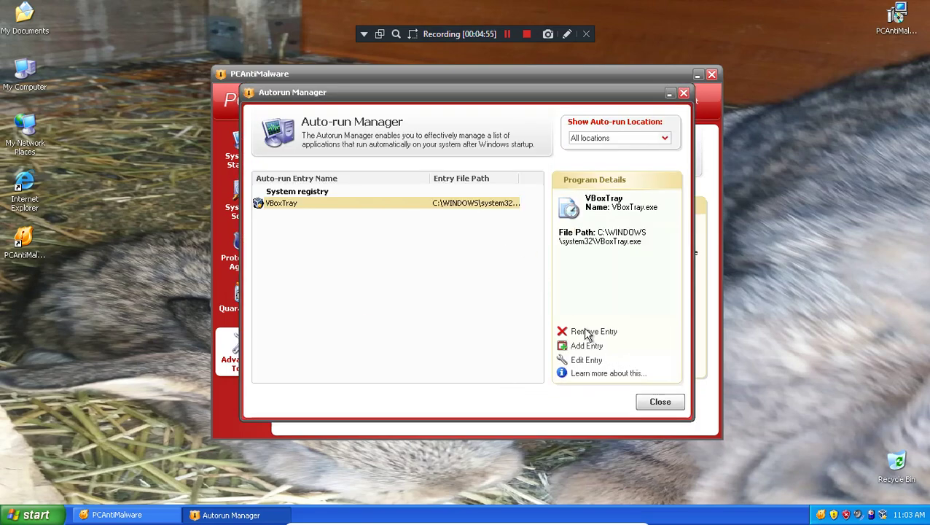
# - Try to remove the VBoxTray autorun entry, decline the confirmation, and close the Autorun Manager
pyautogui.click(583, 331)
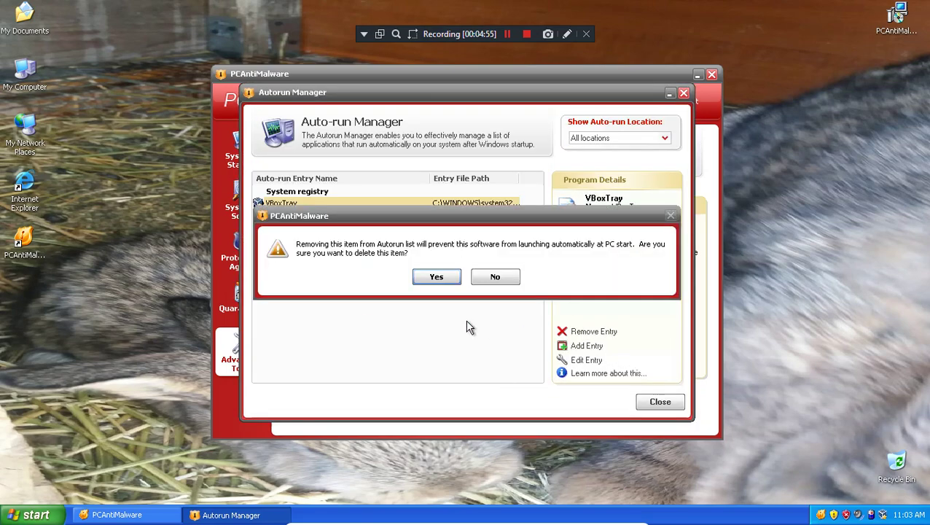
pyautogui.click(497, 276)
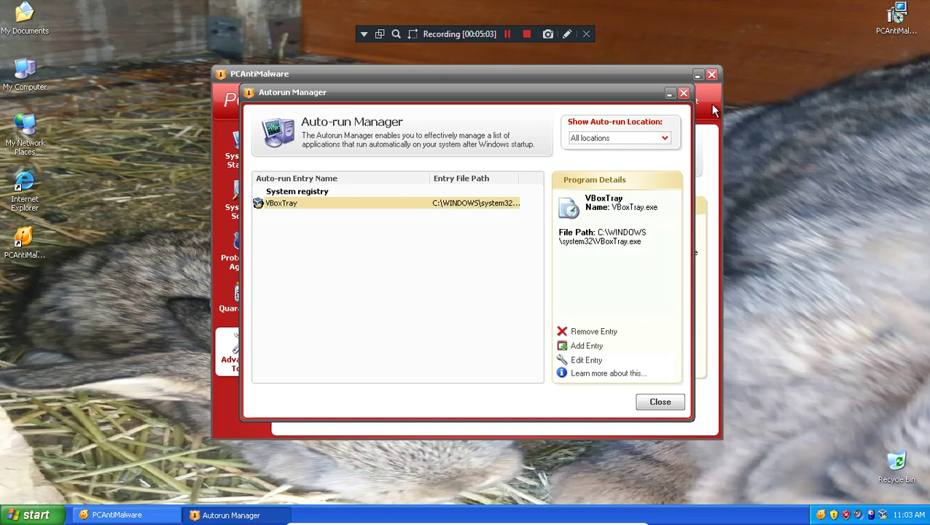
pyautogui.click(684, 94)
# - Open the program options and make the startup registry alert about PCAntiMalware remember its action
pyautogui.click(576, 102)
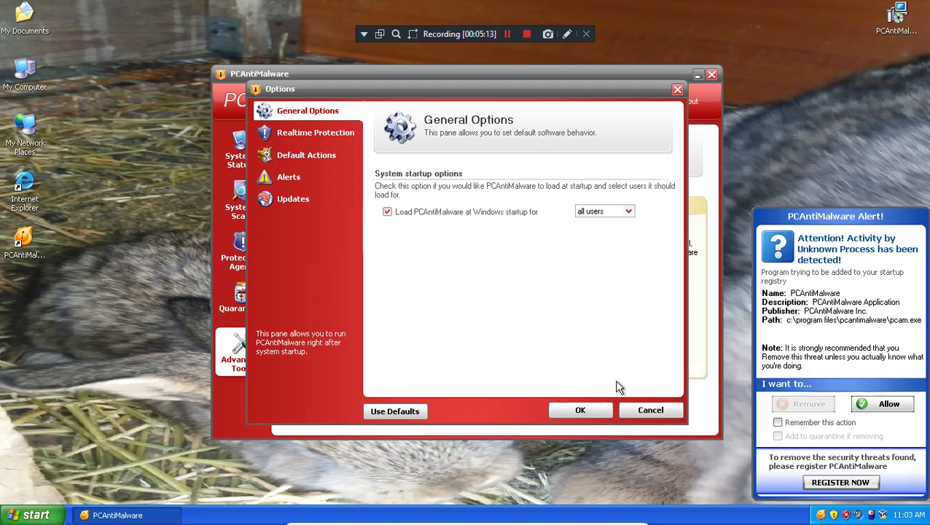
pyautogui.click(779, 421)
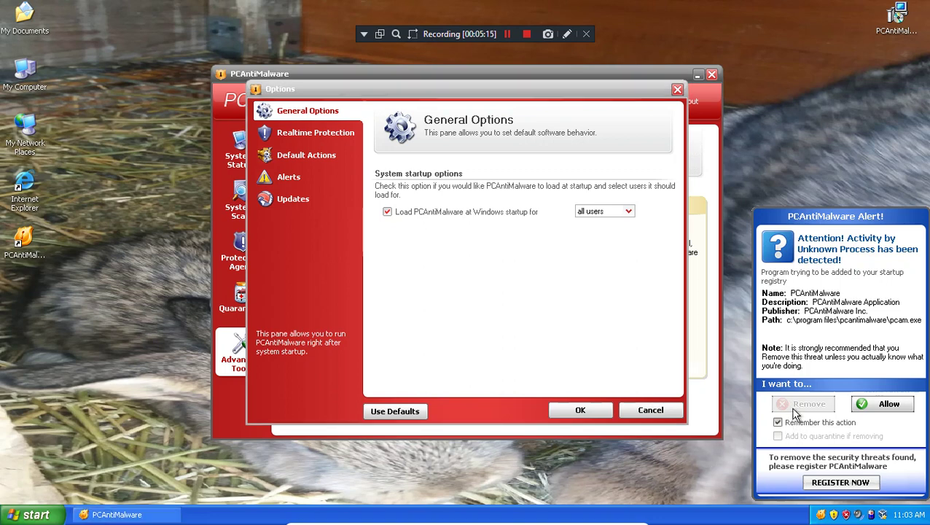
pyautogui.click(644, 346)
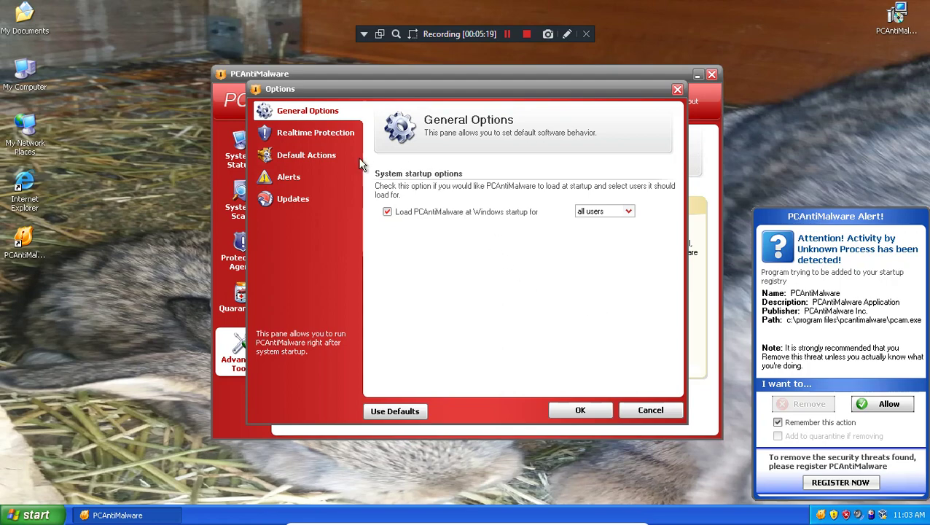
# - Look through the Default Actions, Alerts, Realtime Protection and Updates options, including the Allow List and Delete List, and cancel the options
pyautogui.click(325, 157)
pyautogui.click(307, 179)
pyautogui.click(304, 137)
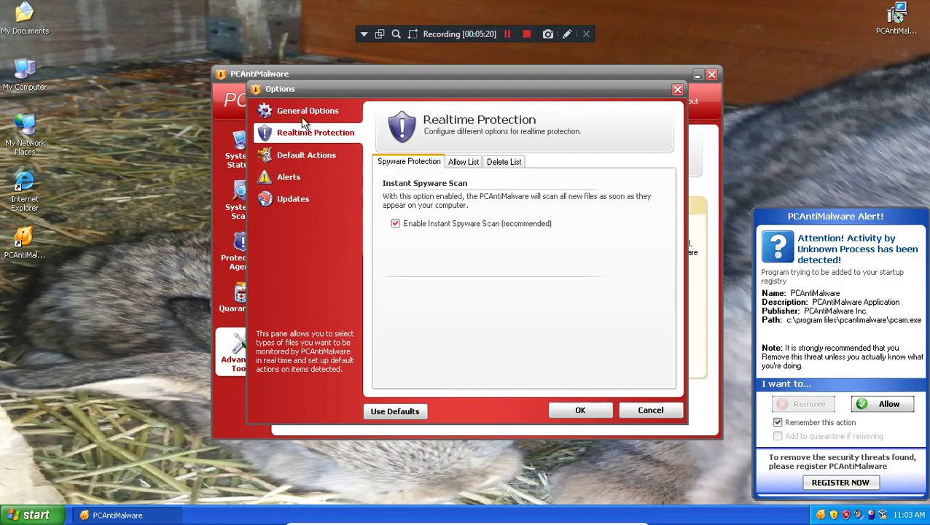
pyautogui.click(452, 162)
pyautogui.click(504, 163)
pyautogui.click(465, 163)
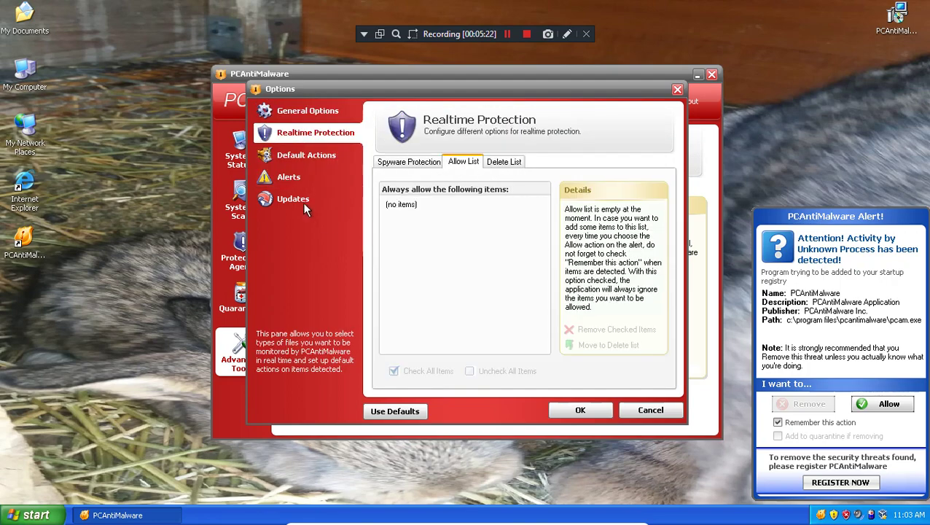
pyautogui.click(293, 200)
pyautogui.click(628, 411)
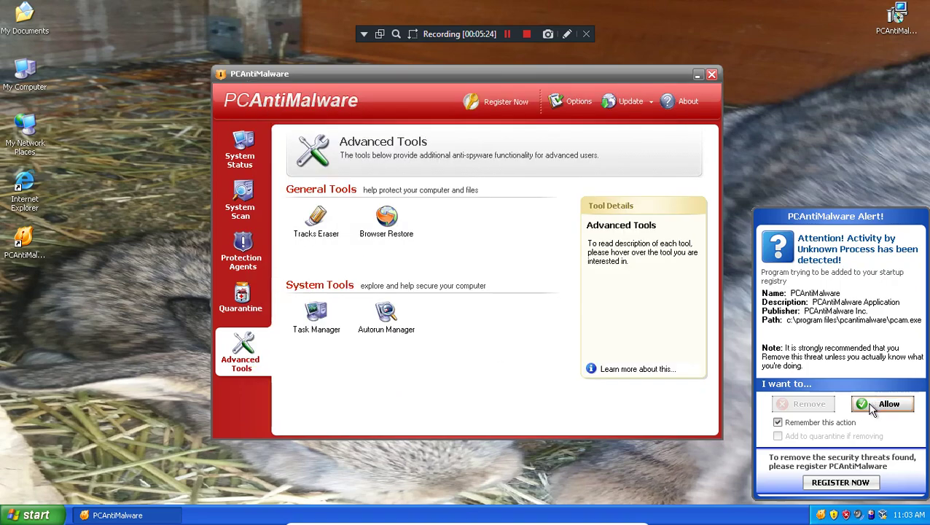
# - Allow PCAntiMalware's startup registry change in the alert and check the Task Manager's application list
pyautogui.click(874, 404)
pyautogui.click(314, 319)
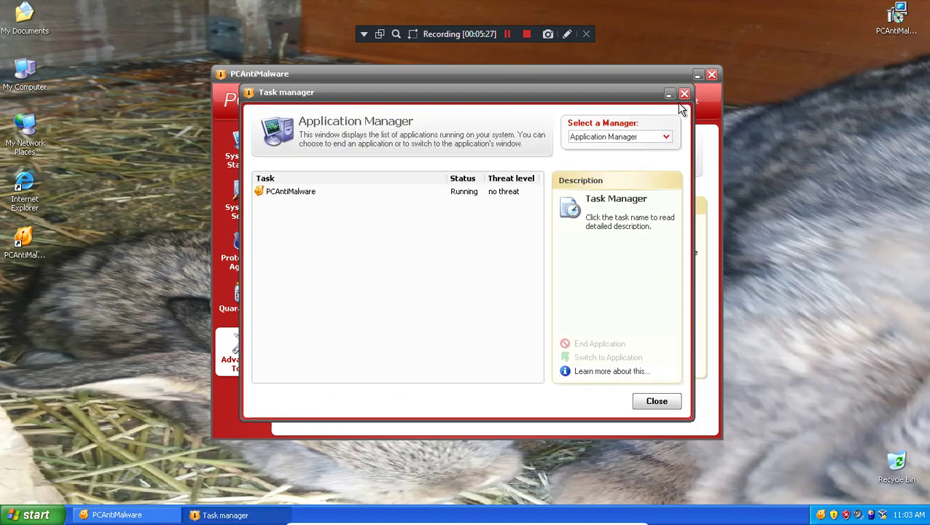
pyautogui.click(660, 402)
# - Show the System registry location in the Autorun Manager, inspect the PCAntiMalware entry, and cancel adding a new entry
pyautogui.click(408, 324)
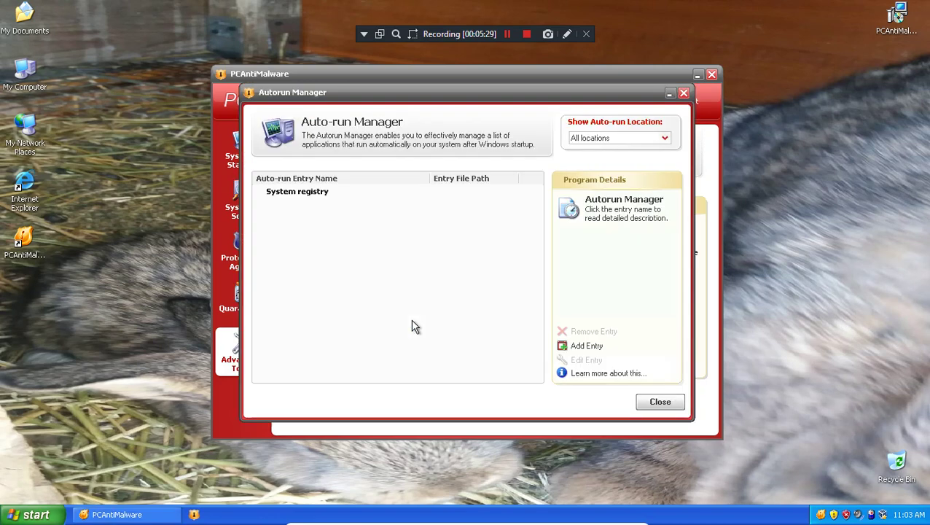
pyautogui.click(607, 138)
pyautogui.click(611, 181)
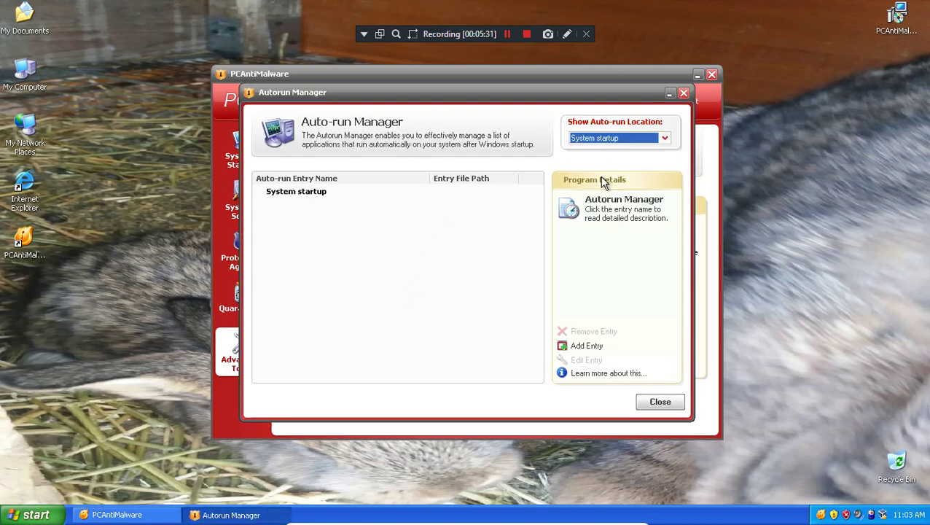
pyautogui.scroll(-1, 602, 181)
pyautogui.scroll(3, 602, 181)
pyautogui.scroll(1, 602, 181)
pyautogui.click(508, 215)
pyautogui.click(589, 349)
pyautogui.click(526, 291)
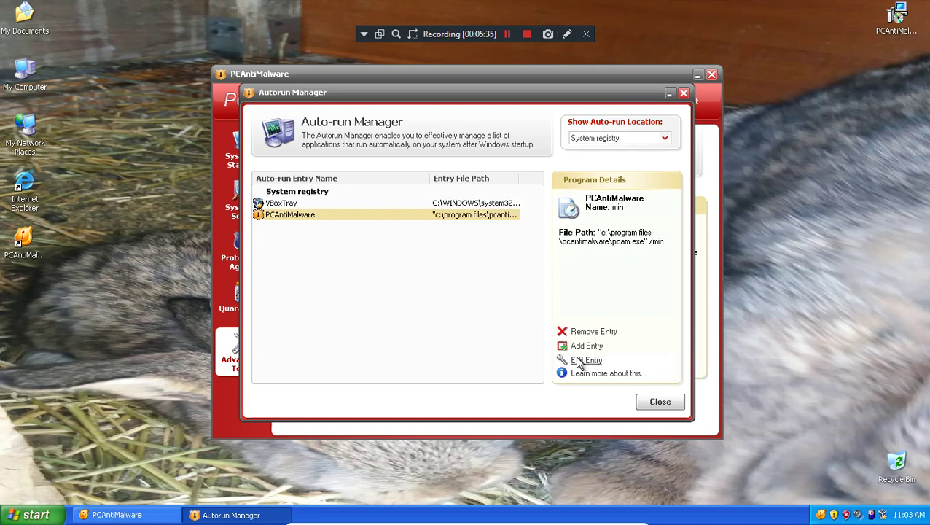
# - Open the PCAntiMalware auto-run entry for editing, browse Local Disk (C:) for its file location, and cancel the edit
pyautogui.click(587, 359)
pyautogui.click(556, 233)
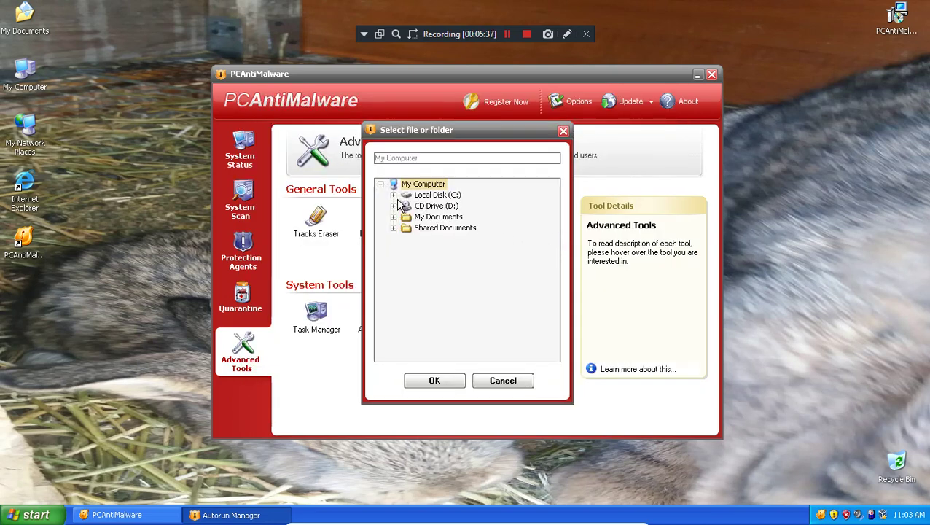
pyautogui.click(502, 311)
pyautogui.click(393, 195)
pyautogui.click(393, 194)
pyautogui.click(502, 380)
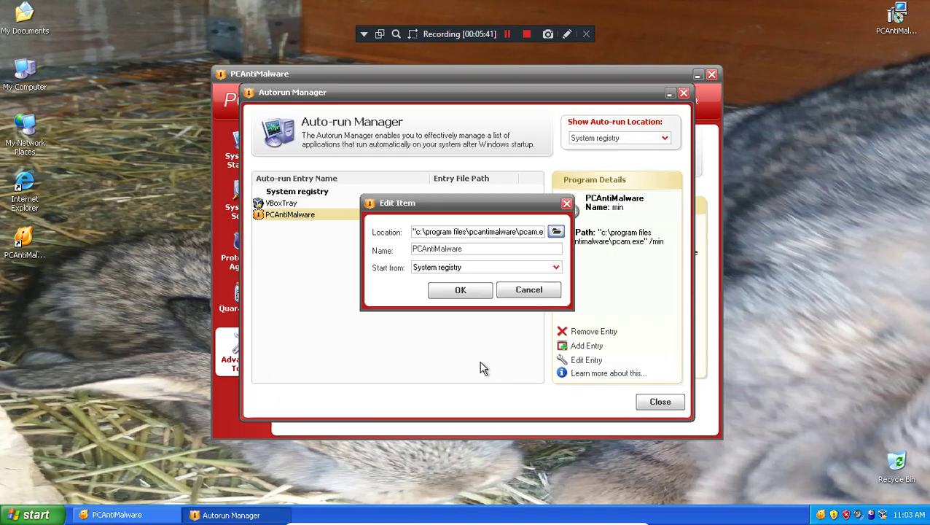
pyautogui.click(510, 289)
pyautogui.click(586, 346)
pyautogui.click(528, 289)
pyautogui.click(490, 214)
pyautogui.click(568, 346)
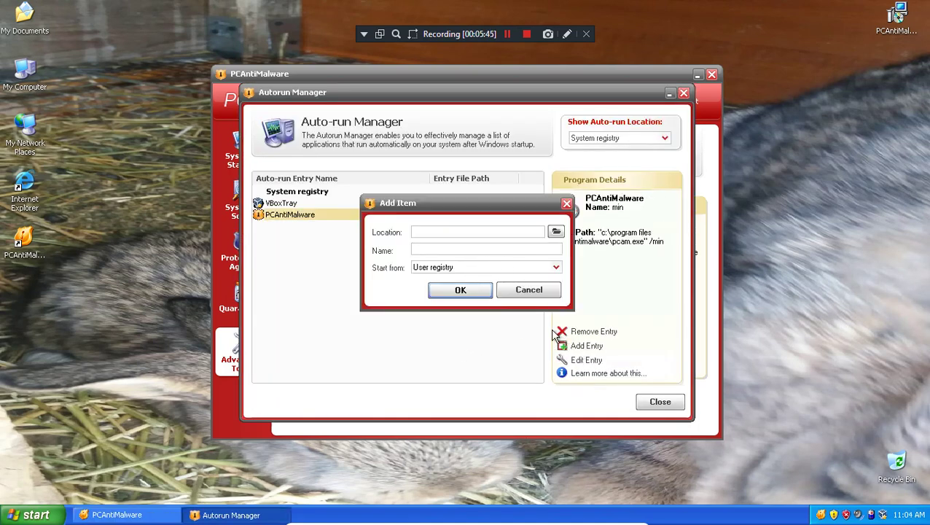
pyautogui.click(528, 289)
# - Edit the PCAntiMalware entry to start from a location other than System registry, and close the Autorun Manager
pyautogui.click(575, 360)
pyautogui.click(539, 267)
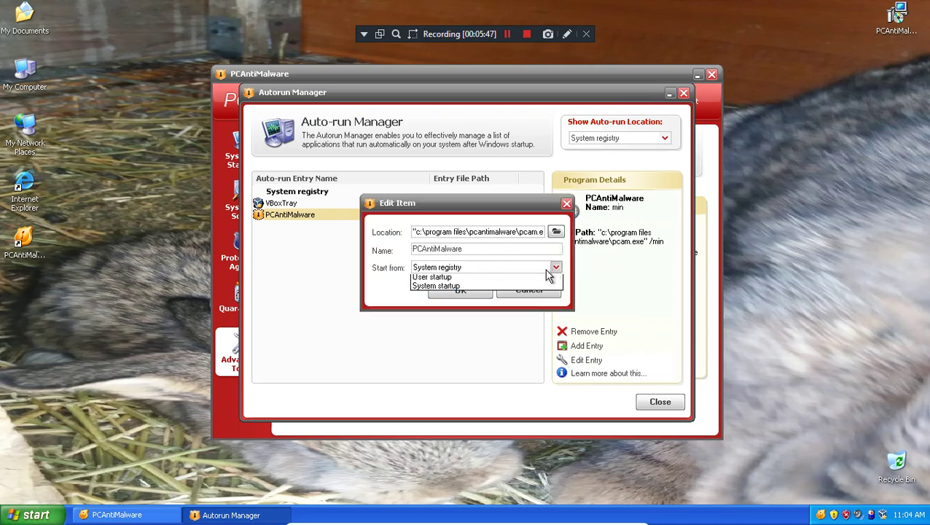
pyautogui.click(449, 295)
pyautogui.click(461, 290)
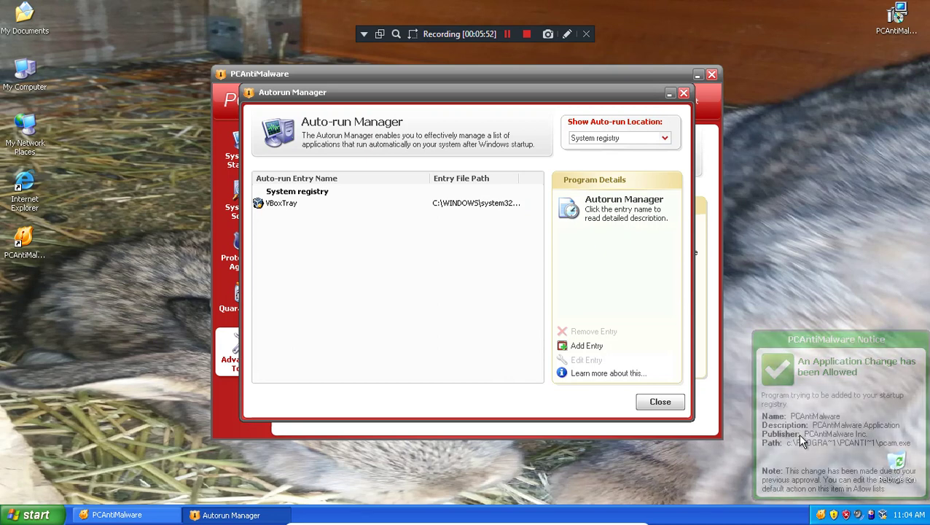
pyautogui.click(863, 394)
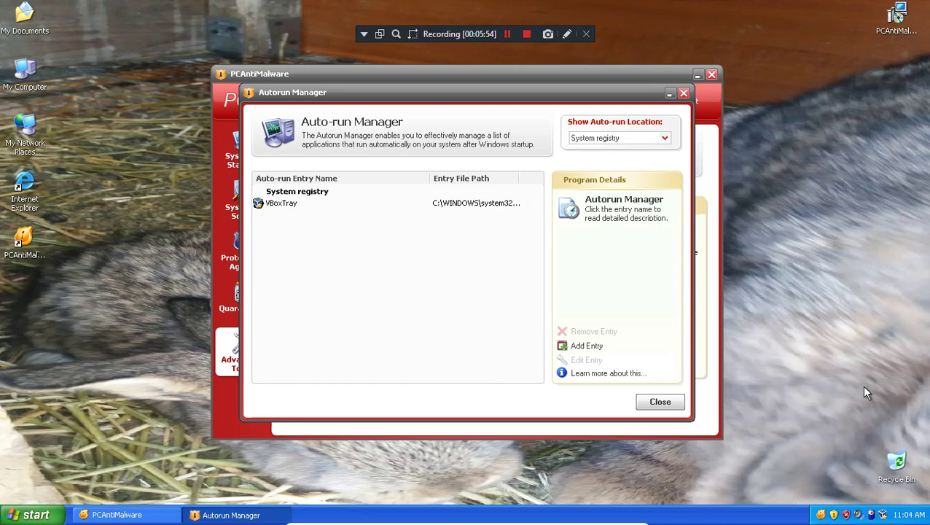
pyautogui.click(660, 401)
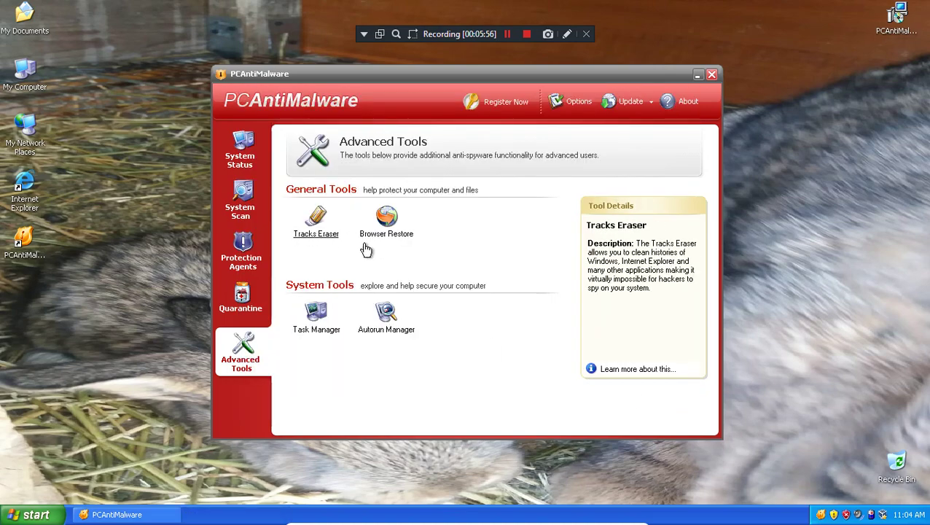
# - Review the Internet Explorer settings in Browser Restore and restore Local Page (All Users) to its default
pyautogui.click(386, 222)
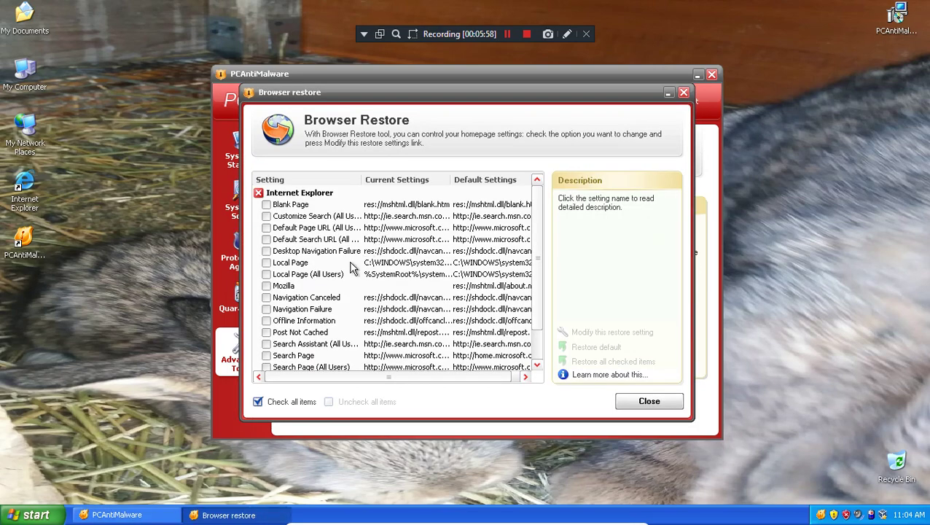
pyautogui.click(329, 262)
pyautogui.scroll(-1, 364, 291)
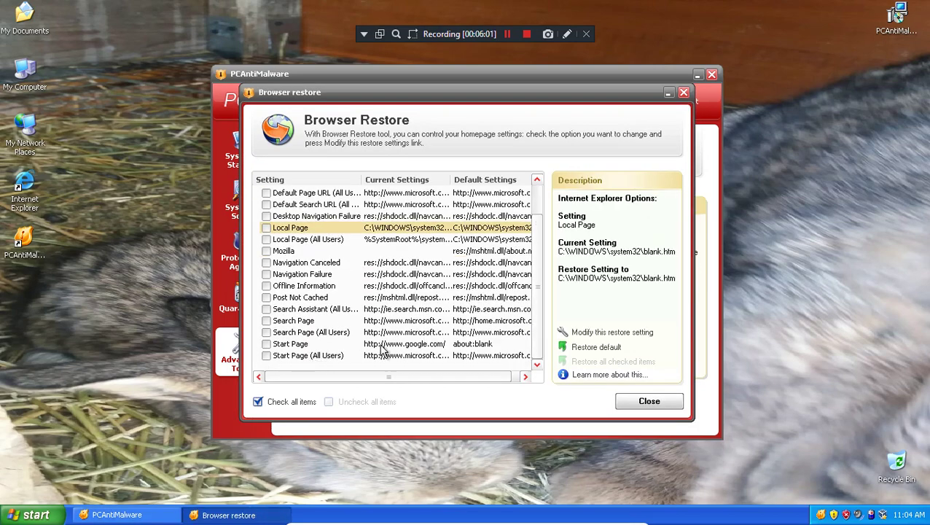
pyautogui.scroll(1, 379, 351)
pyautogui.click(345, 273)
pyautogui.click(596, 347)
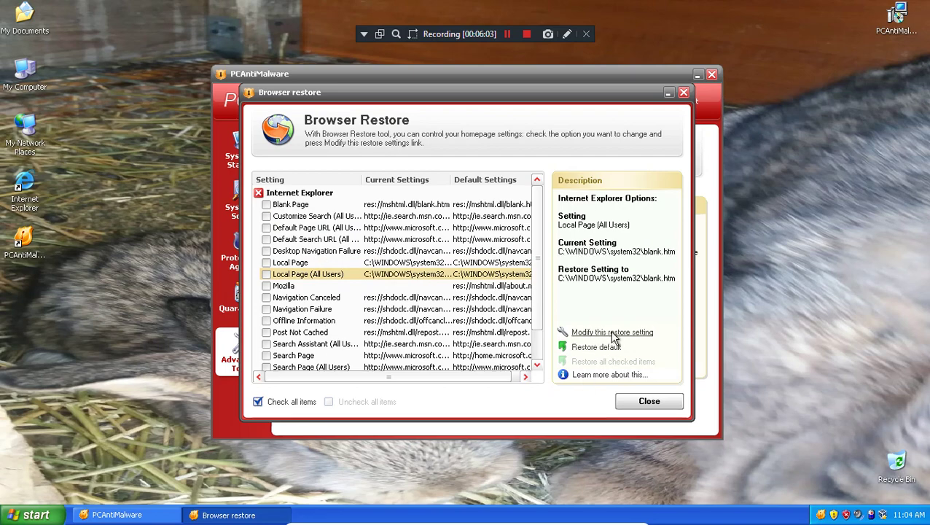
# - Open the restore setting of Local Page (All Users) for modification, cancel it, and close Browser Restore
pyautogui.click(599, 332)
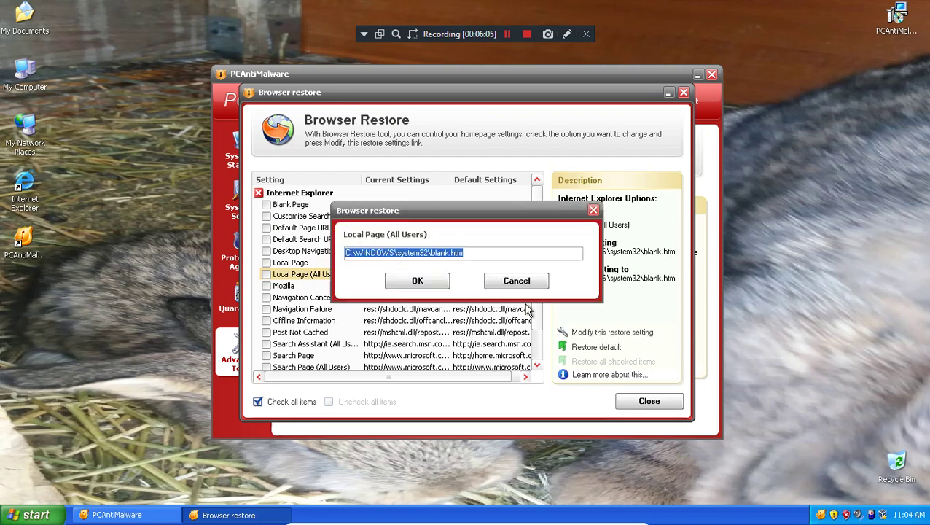
pyautogui.click(501, 282)
pyautogui.click(648, 402)
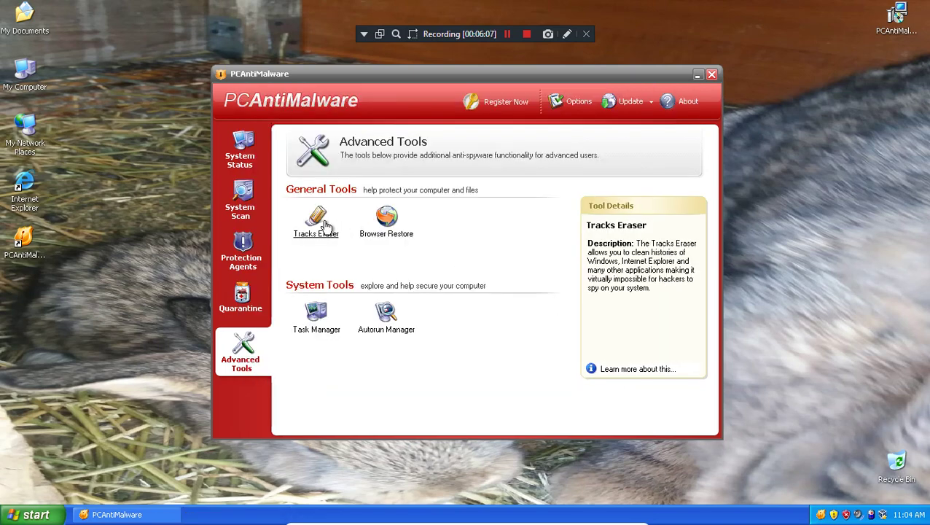
# - Check the available tracks in the Tracks Eraser and the quarantined items, and return to the Advanced Tools
pyautogui.click(326, 230)
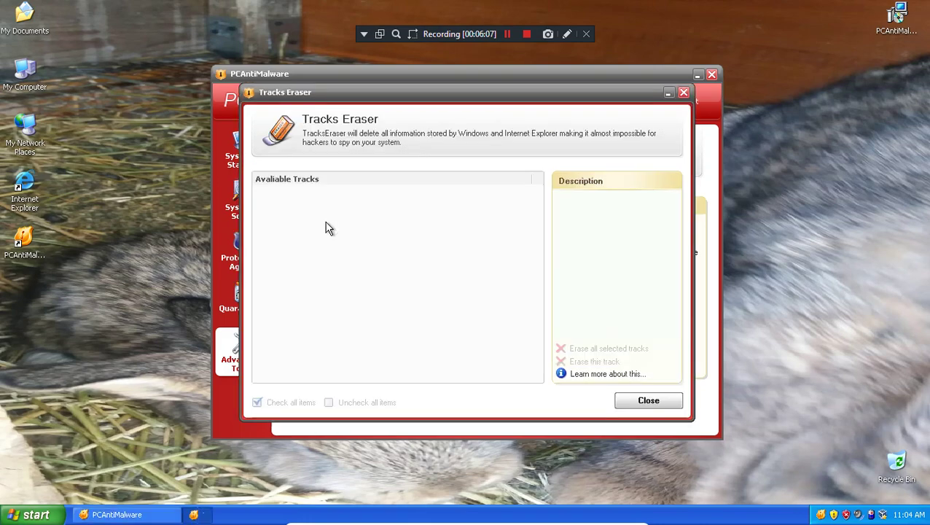
pyautogui.click(648, 398)
pyautogui.click(241, 297)
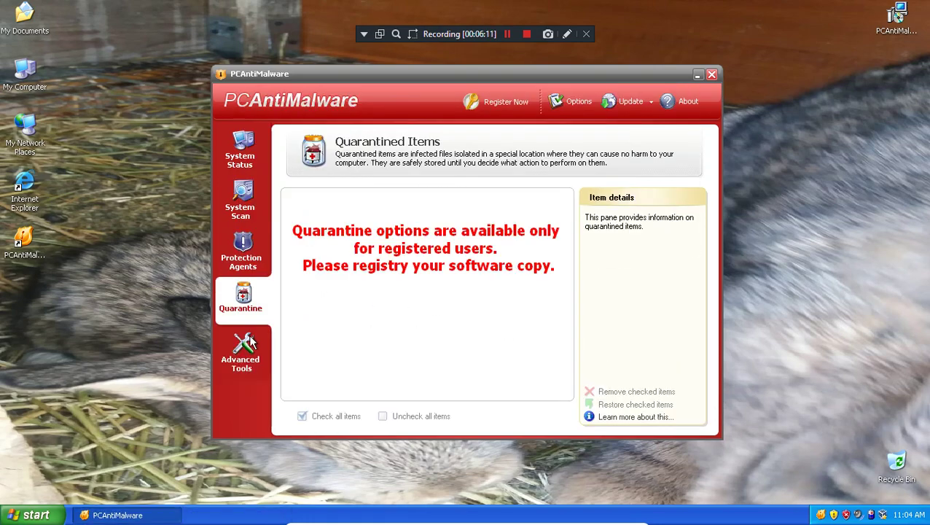
pyautogui.click(241, 350)
# - Launch Internet Explorer and go to the personal blog hosted on wallinside.com
pyautogui.click(29, 514)
pyautogui.click(70, 244)
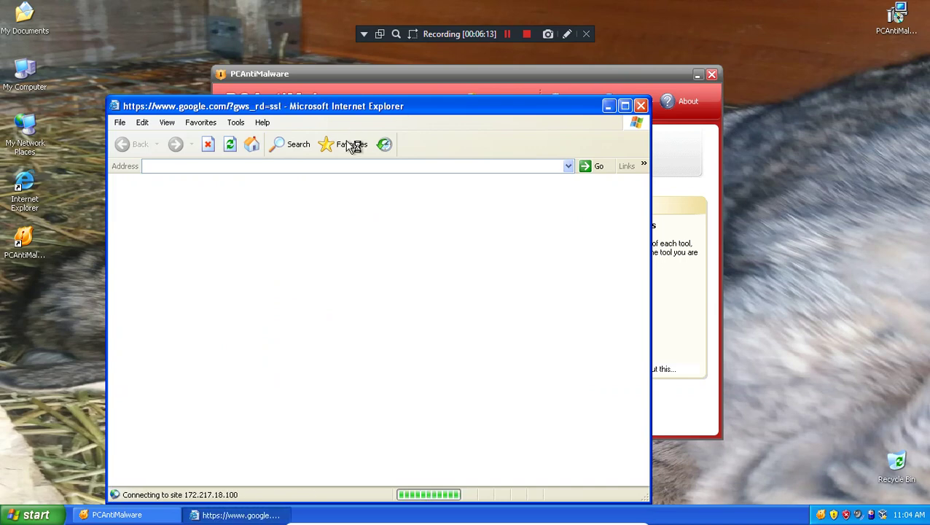
pyautogui.click(273, 167)
pyautogui.write('ca')
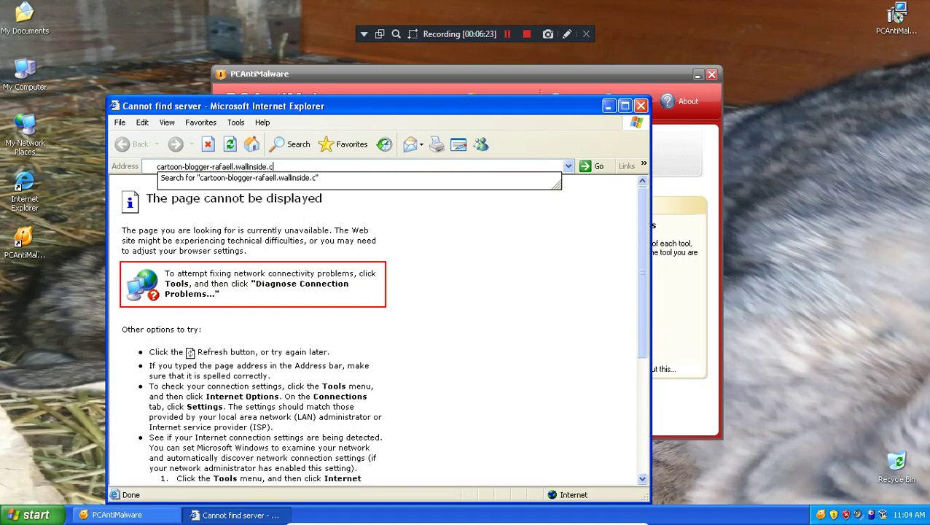
pyautogui.press('Return')
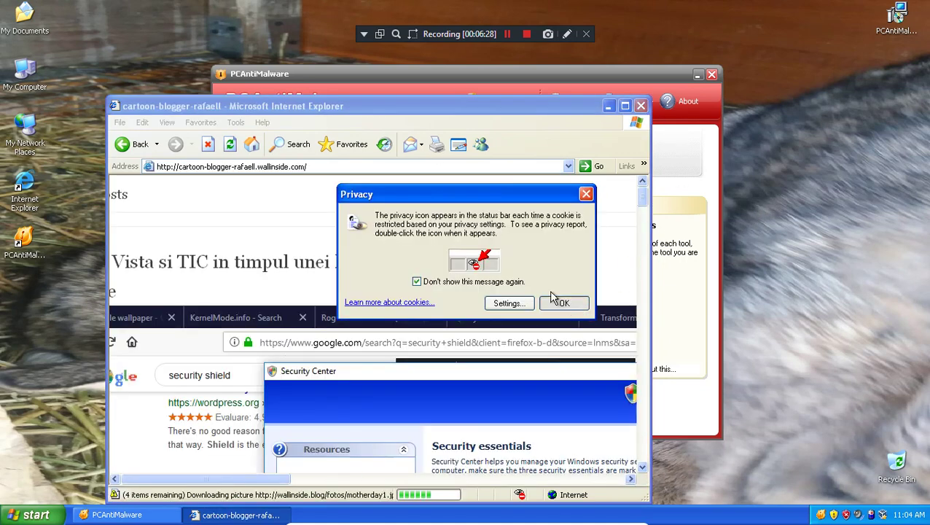
# - Dismiss the cookie privacy notice, look through the blog posts, and close Internet Explorer
pyautogui.click(564, 304)
pyautogui.scroll(-15, 501, 296)
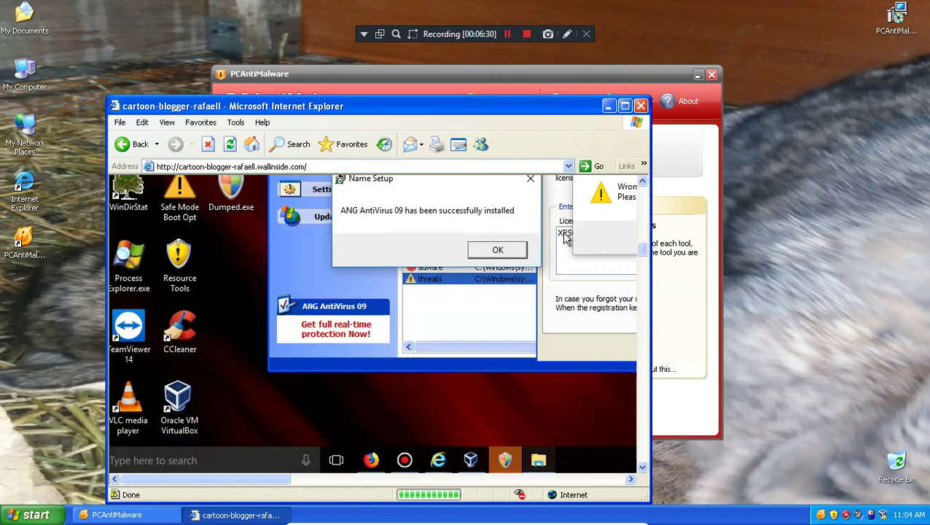
pyautogui.scroll(-12, 567, 238)
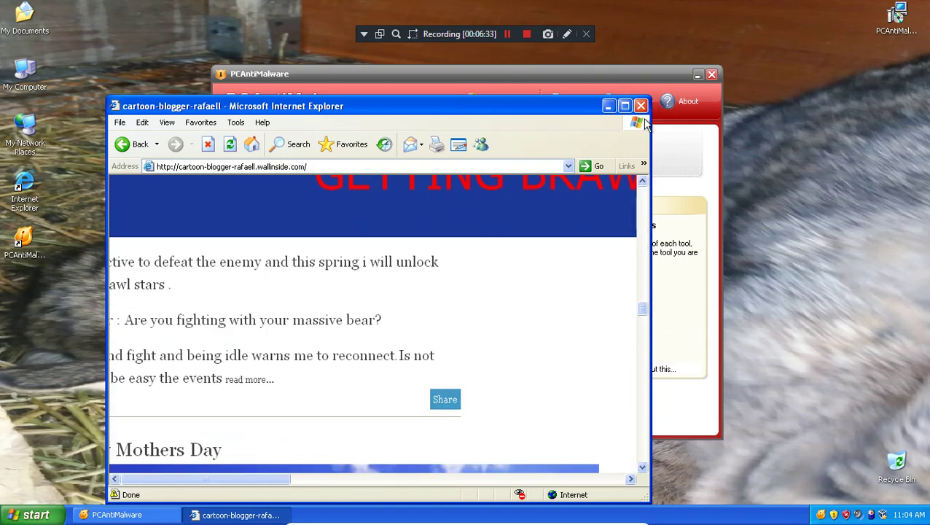
pyautogui.click(641, 105)
# - Open the Tracks Eraser and repeatedly try to open the product manual for the Advanced Tools, dismissing each message
pyautogui.click(316, 219)
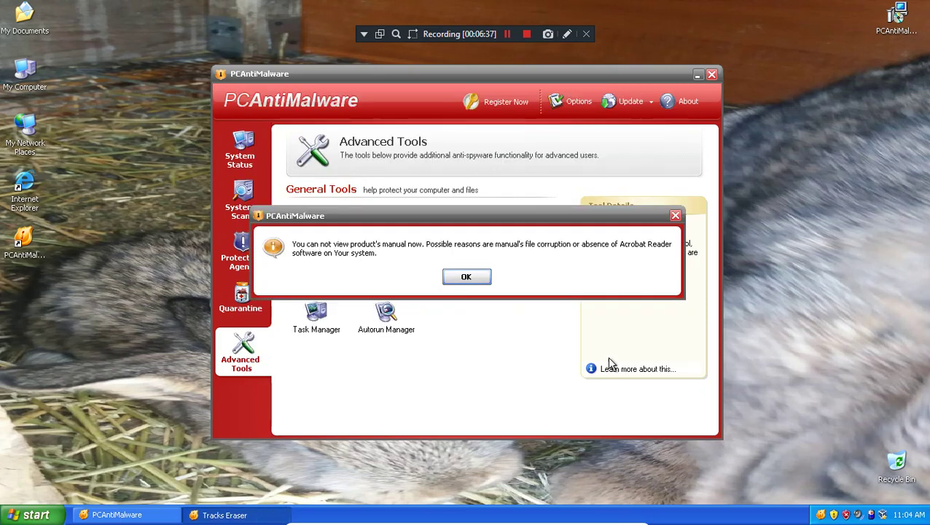
pyautogui.click(466, 278)
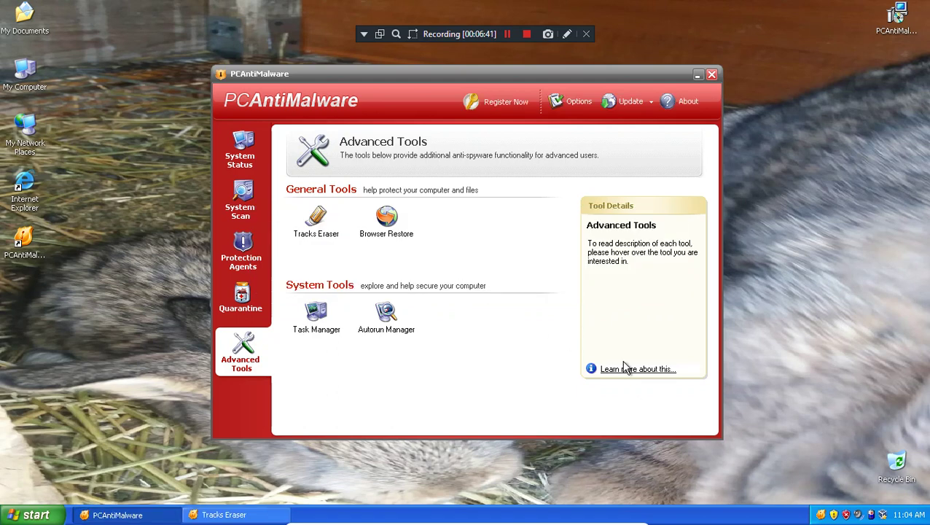
pyautogui.click(630, 370)
pyautogui.click(466, 280)
pyautogui.click(627, 370)
pyautogui.click(466, 277)
# - Examine both startup registry events in the Protection Agents history
pyautogui.click(259, 299)
pyautogui.click(243, 244)
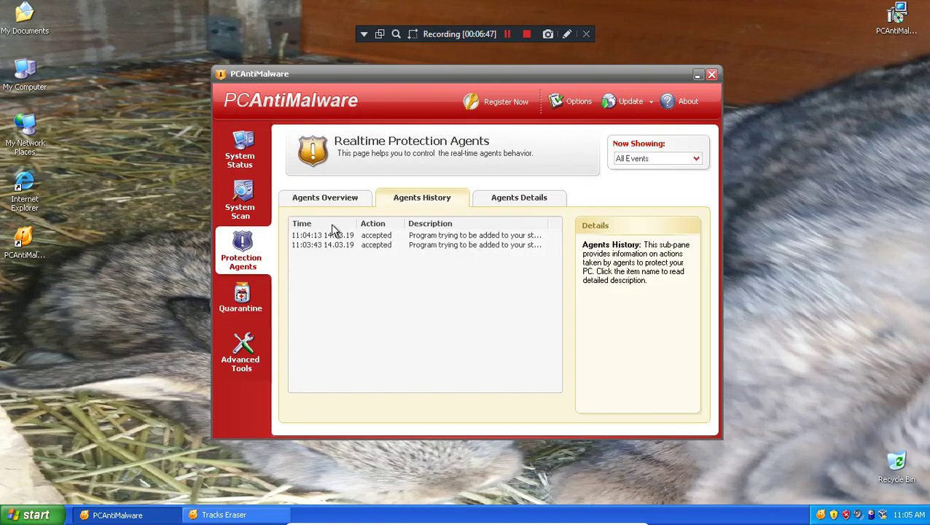
pyautogui.click(357, 245)
pyautogui.click(348, 236)
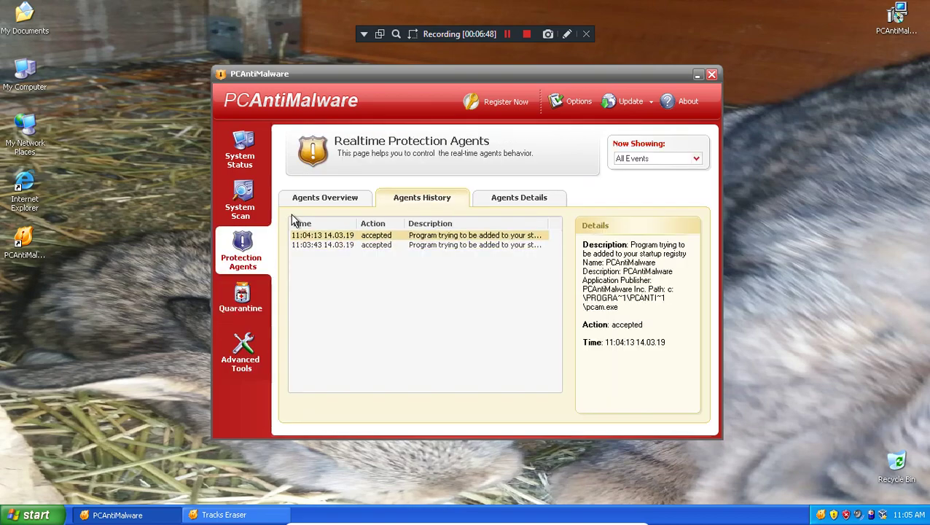
# - Glance at the agents' details and deactivate all Application Protection Agents and System Protection Agents
pyautogui.click(543, 198)
pyautogui.click(346, 201)
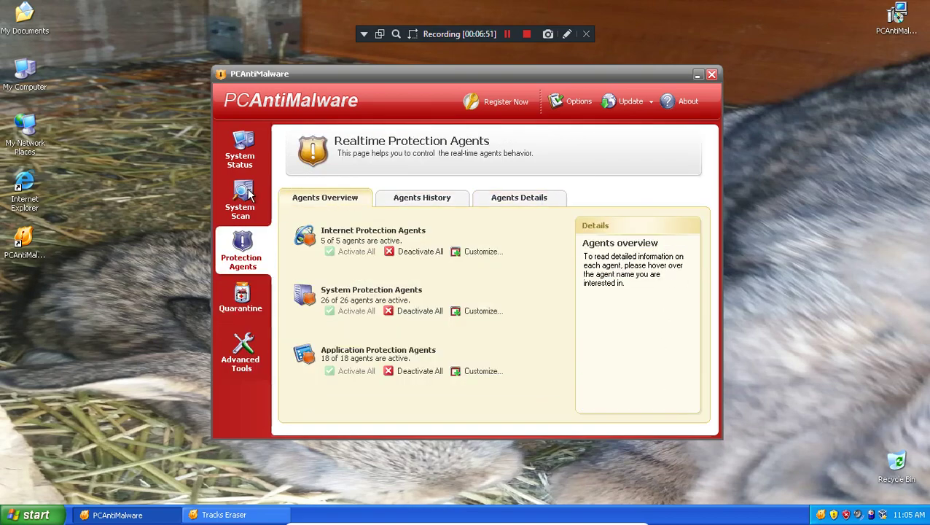
pyautogui.click(413, 371)
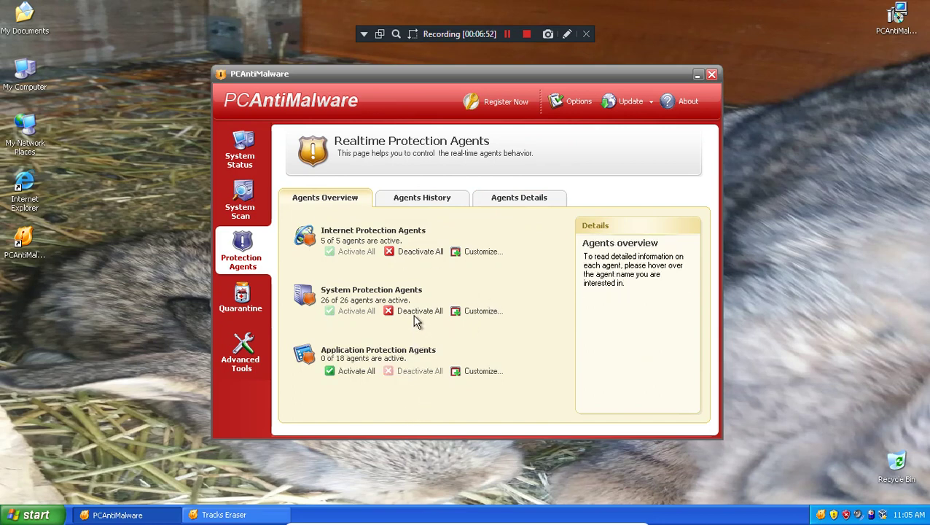
pyautogui.click(415, 311)
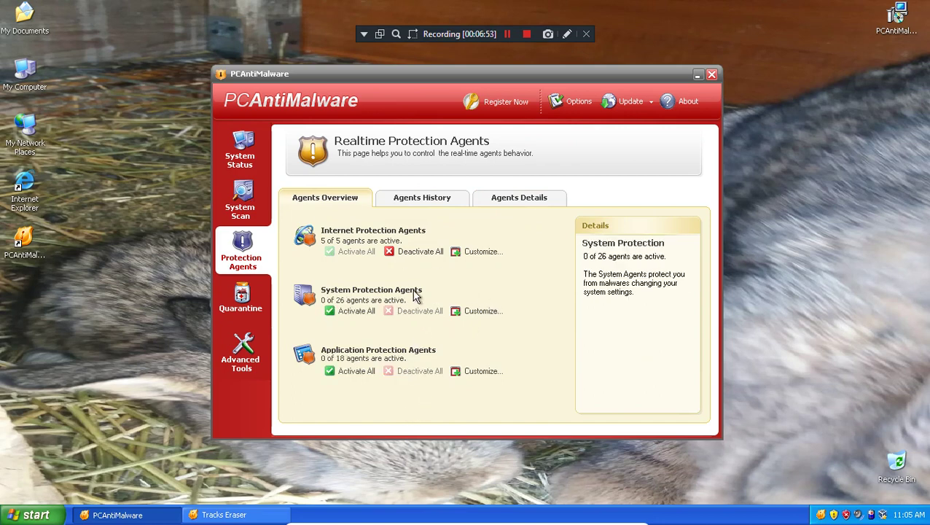
# - Examine the list of protection agents in the Agents Details and check the Agents History again
pyautogui.click(518, 199)
pyautogui.click(474, 225)
pyautogui.click(514, 225)
pyautogui.click(387, 203)
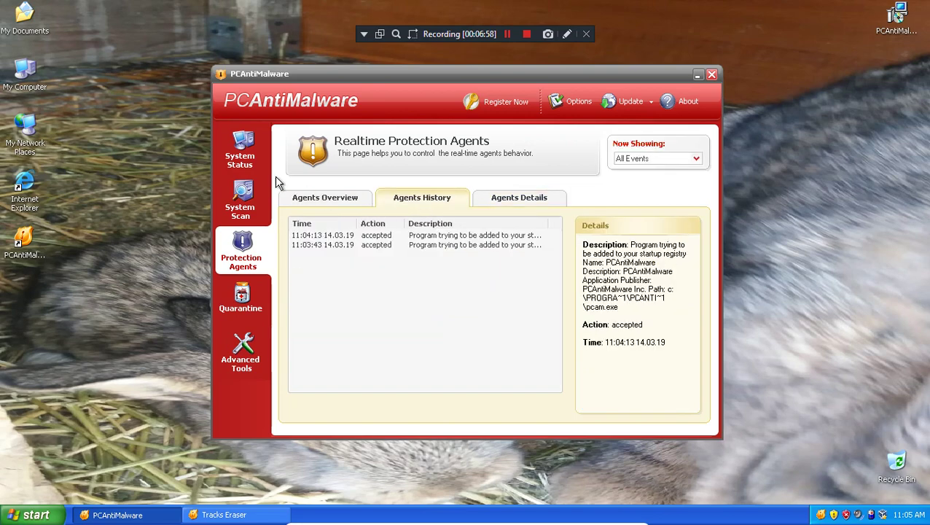
# - Show the System Status page and try to view the system scan report
pyautogui.click(242, 151)
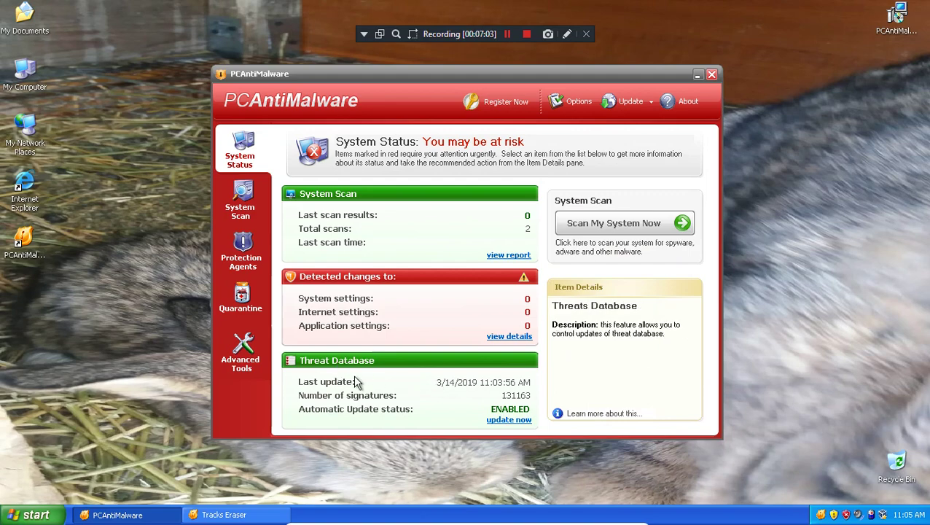
pyautogui.click(510, 256)
pyautogui.click(627, 349)
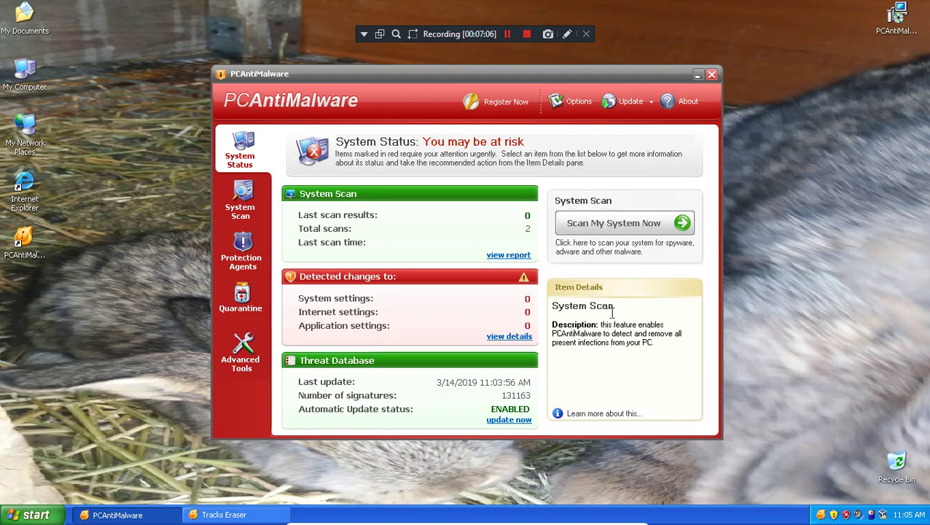
# - Start another system scan, leave it for the System Status page, and try the scan report again
pyautogui.click(601, 222)
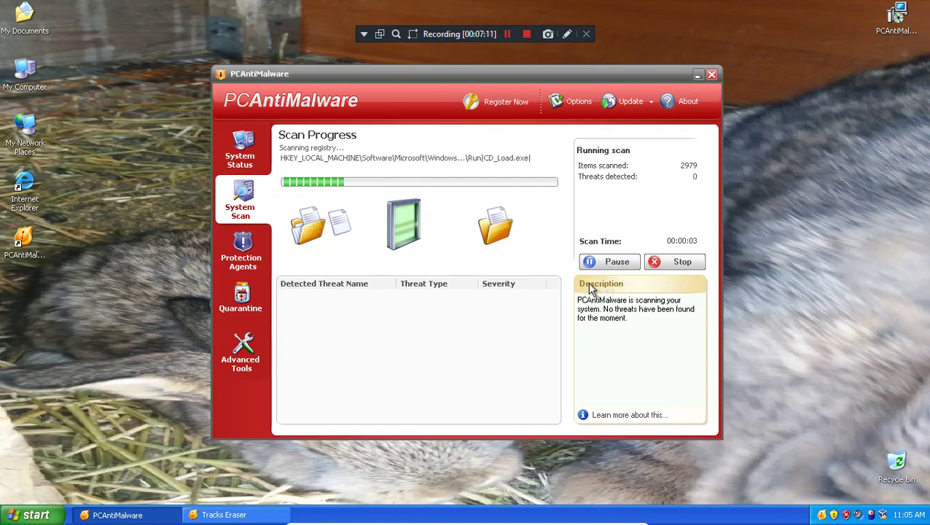
pyautogui.click(235, 146)
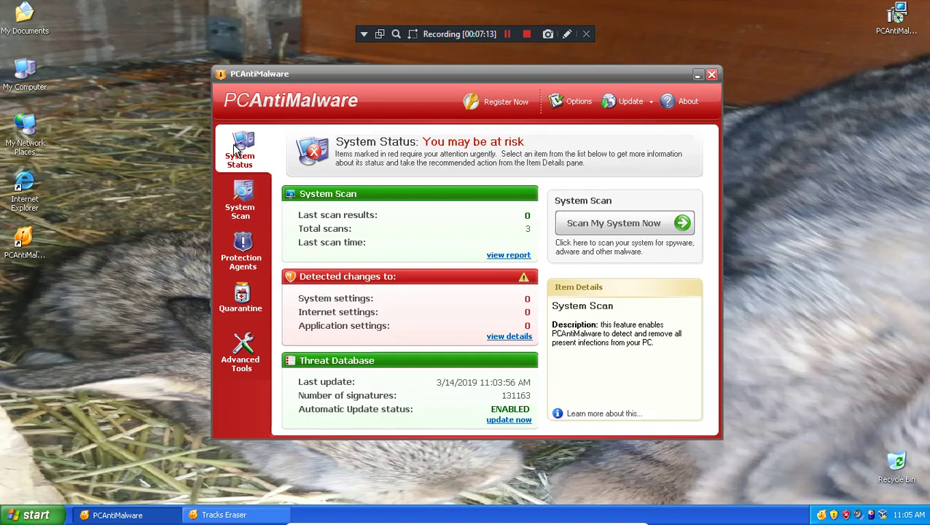
pyautogui.click(514, 256)
pyautogui.click(617, 347)
# - Open the program options and look through the Realtime Protection, Alerts and Default Actions pages
pyautogui.click(553, 105)
pyautogui.click(316, 133)
pyautogui.click(316, 177)
pyautogui.click(314, 155)
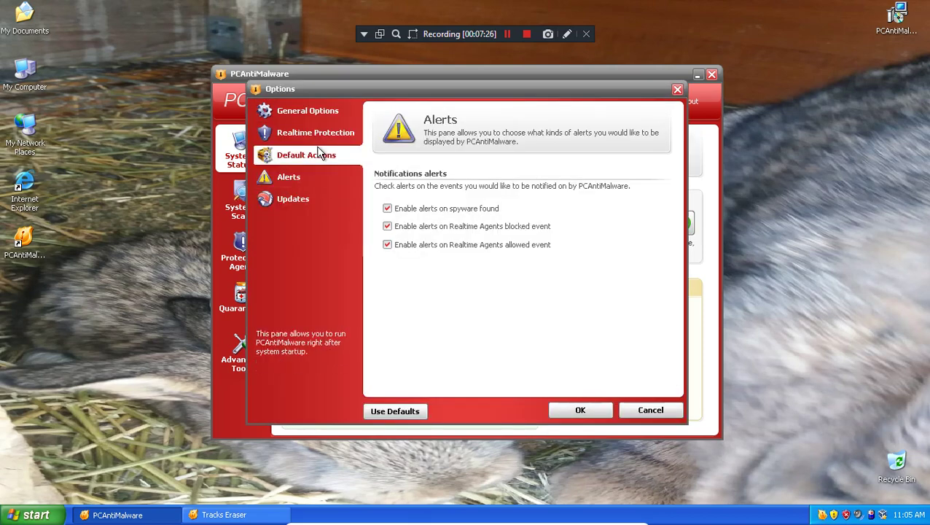
# - Try to set the default action for found spyware to Quarantine and for Realtime Agent events to Delete
pyautogui.click(531, 221)
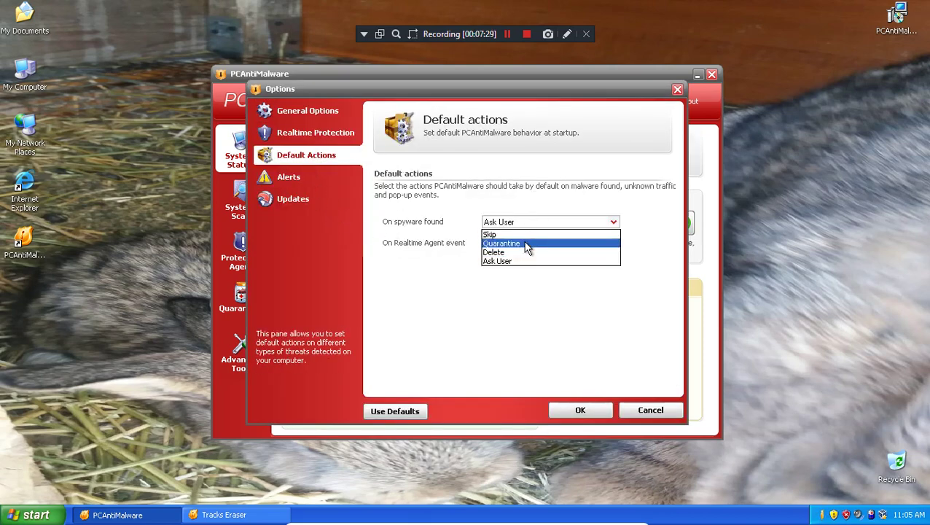
pyautogui.click(526, 242)
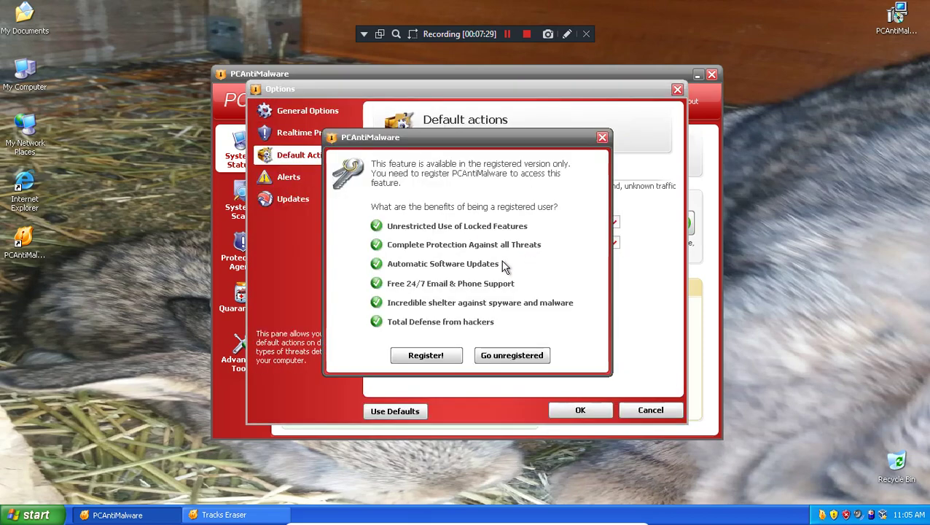
pyautogui.click(508, 355)
pyautogui.click(533, 240)
pyautogui.click(517, 280)
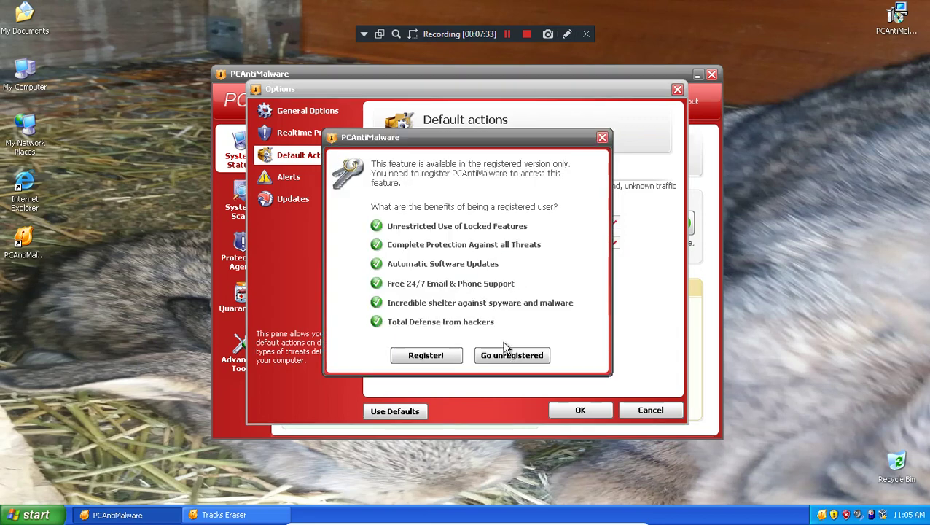
pyautogui.click(536, 360)
pyautogui.click(526, 241)
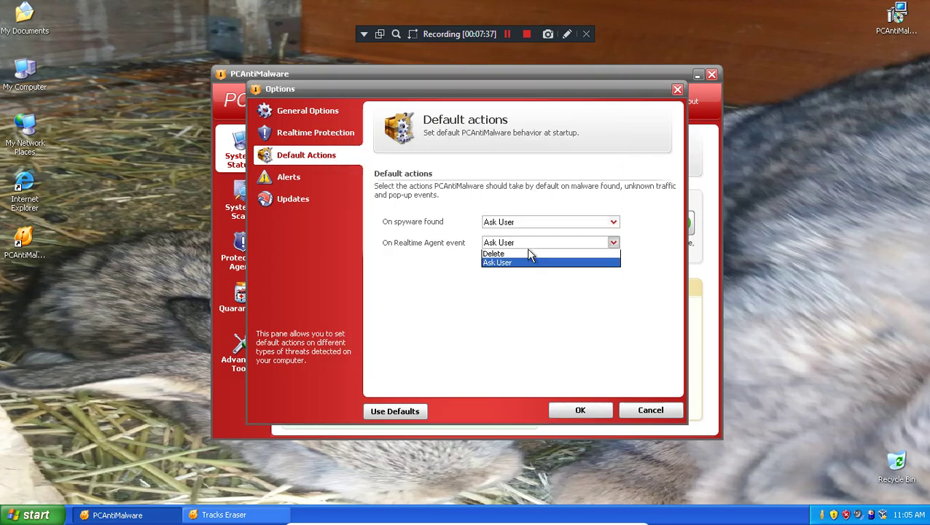
pyautogui.click(519, 271)
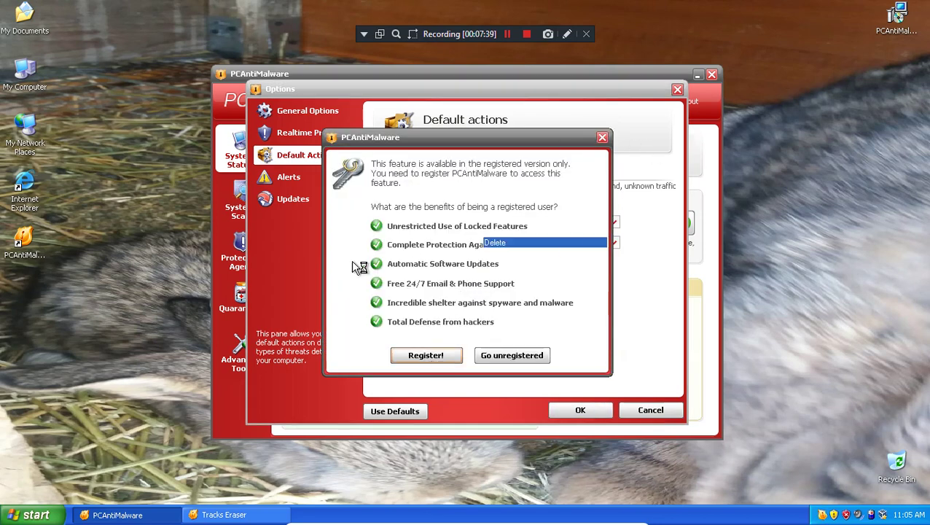
pyautogui.press('Escape')
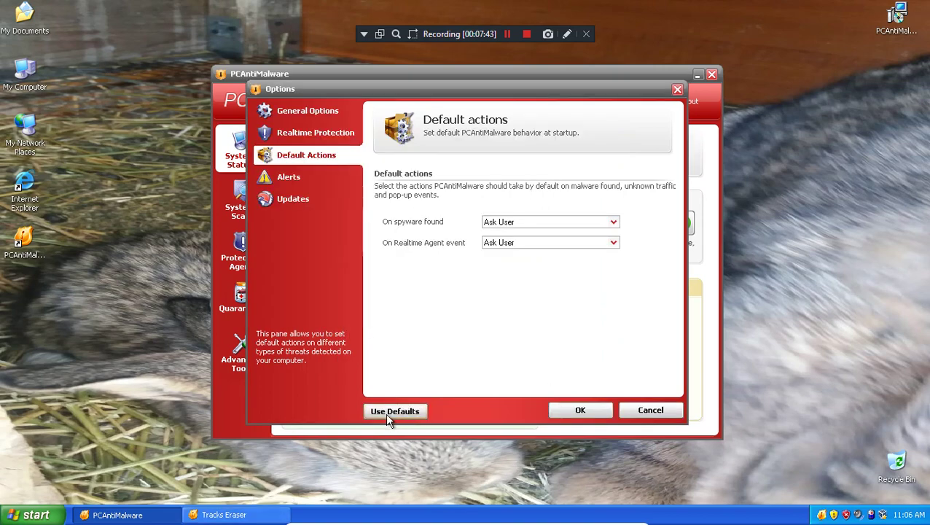
# - View the Alerts and Updates option pages, close the options without saving, and return to the running system scan
pyautogui.click(280, 176)
pyautogui.click(286, 201)
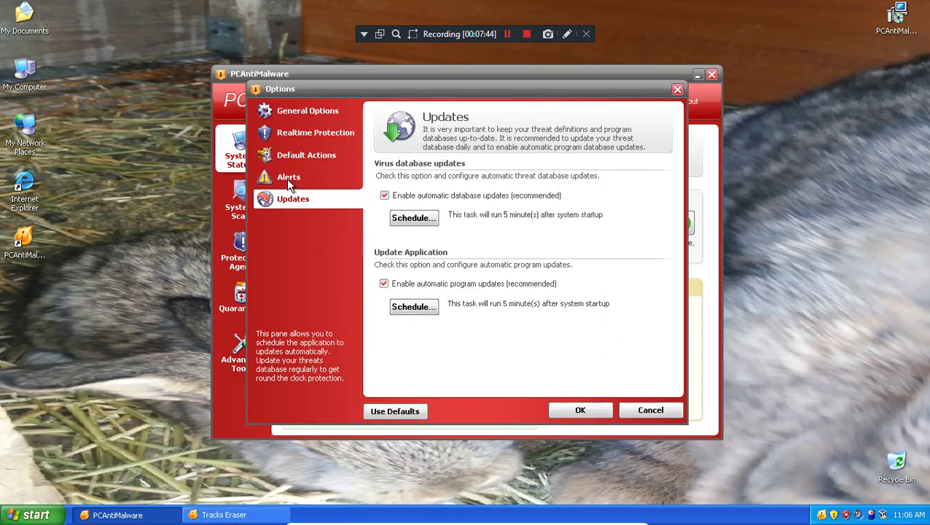
pyautogui.click(643, 407)
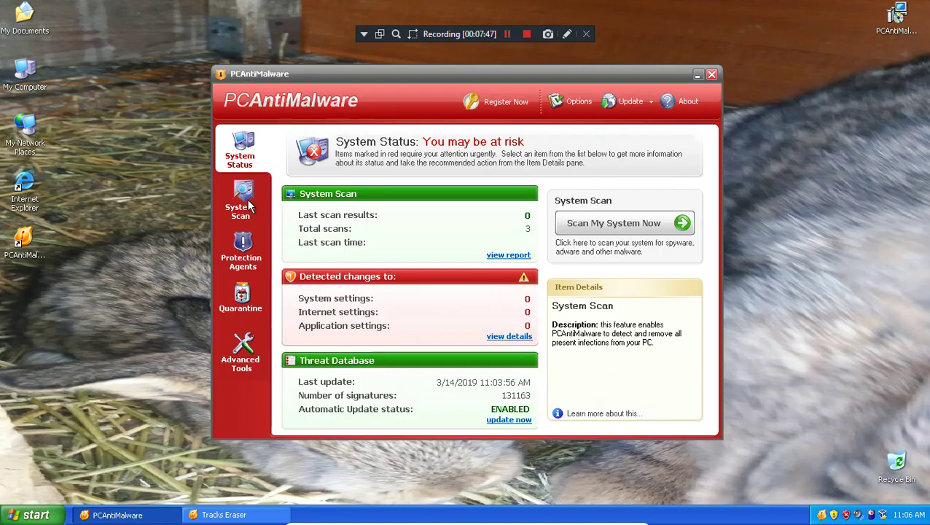
pyautogui.click(247, 206)
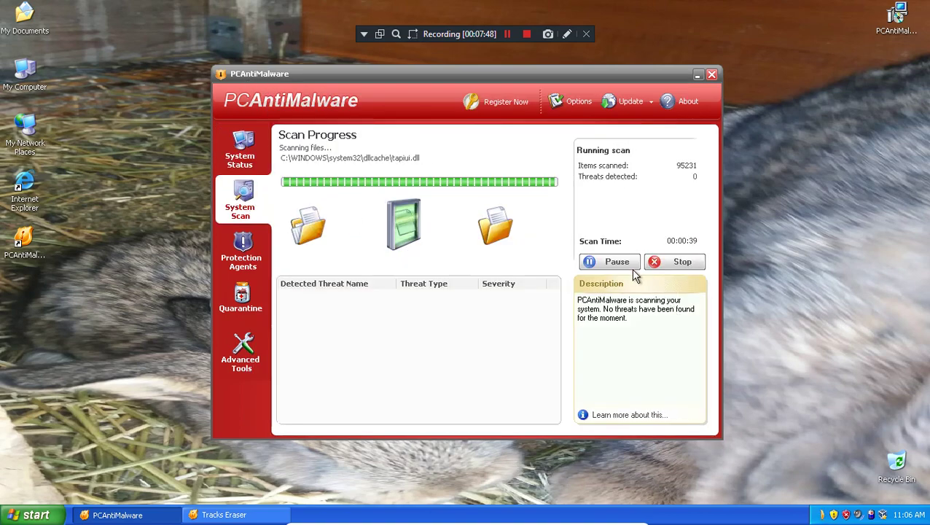
# - Open Outlook Express, exit its Internet Connection Wizard without creating an account, and close the mail program
pyautogui.press('super')
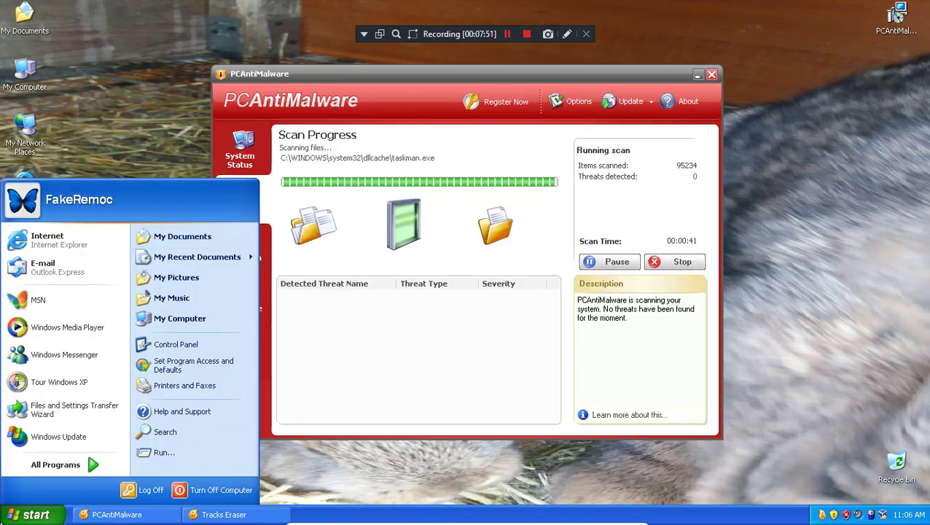
pyautogui.moveTo(68, 263); pyautogui.dragTo(65, 296)
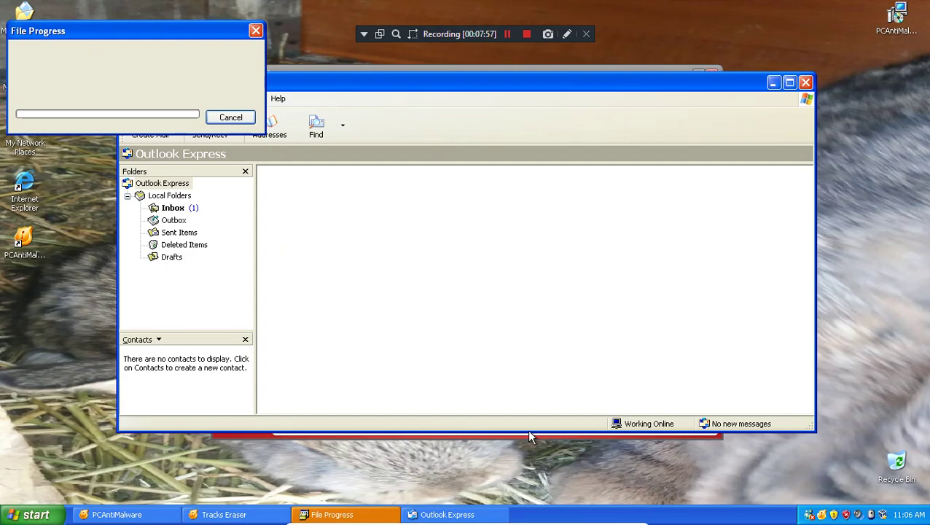
pyautogui.click(440, 348)
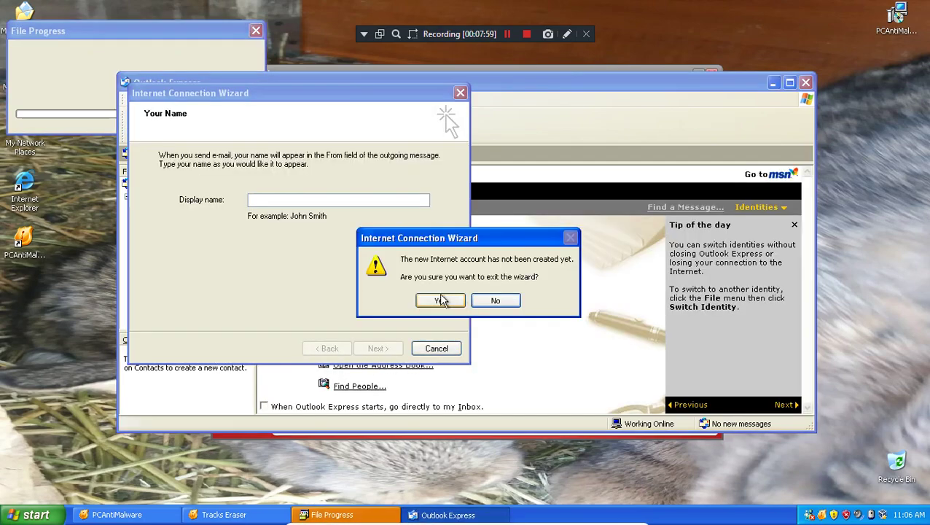
pyautogui.click(440, 300)
pyautogui.click(805, 82)
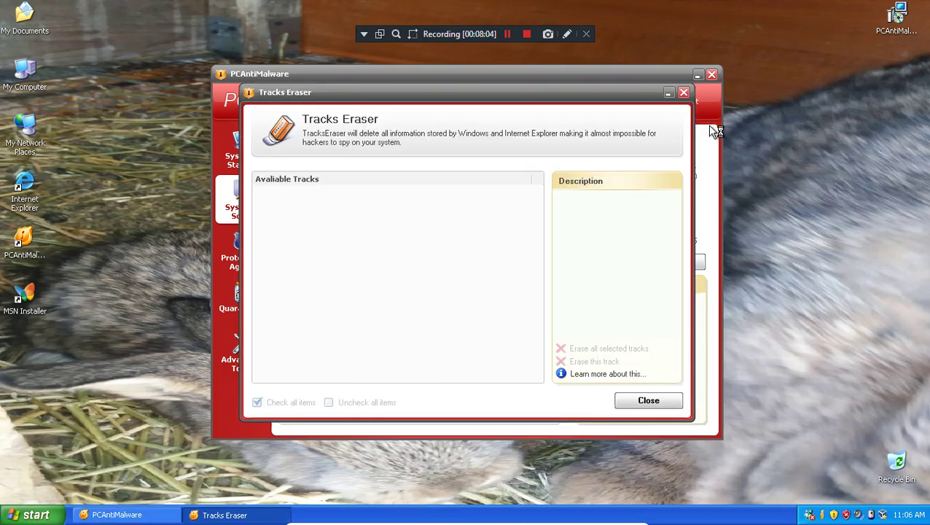
# - Close the Tracks Eraser and the MSN Installation Wizard, and dismiss the registration offer
pyautogui.click(684, 93)
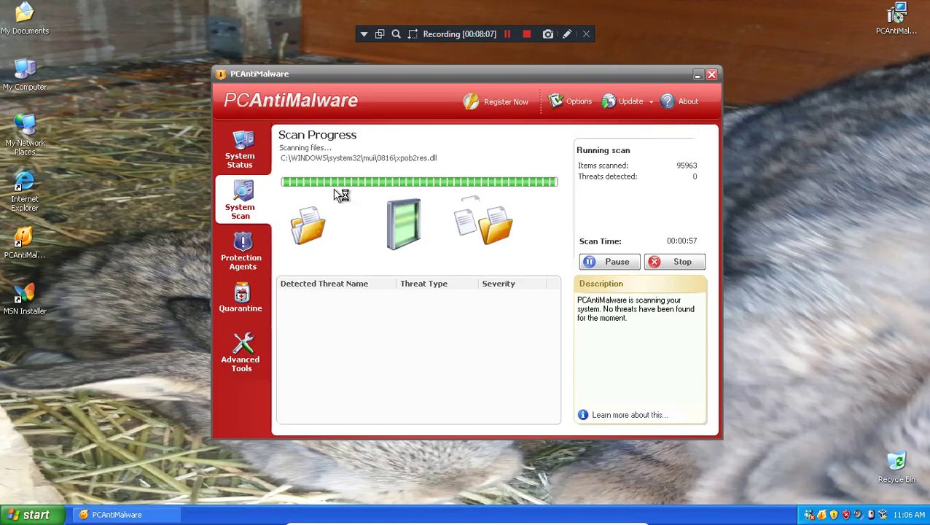
pyautogui.click(33, 514)
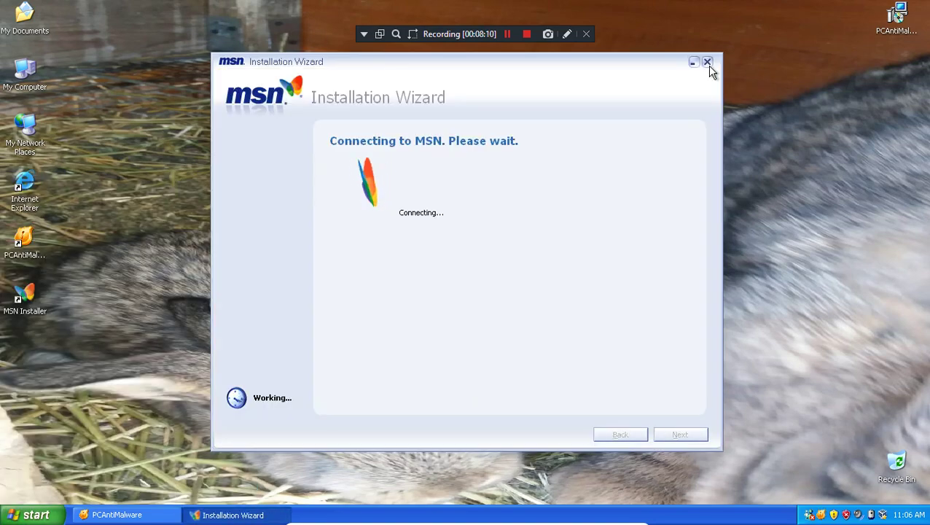
pyautogui.click(707, 63)
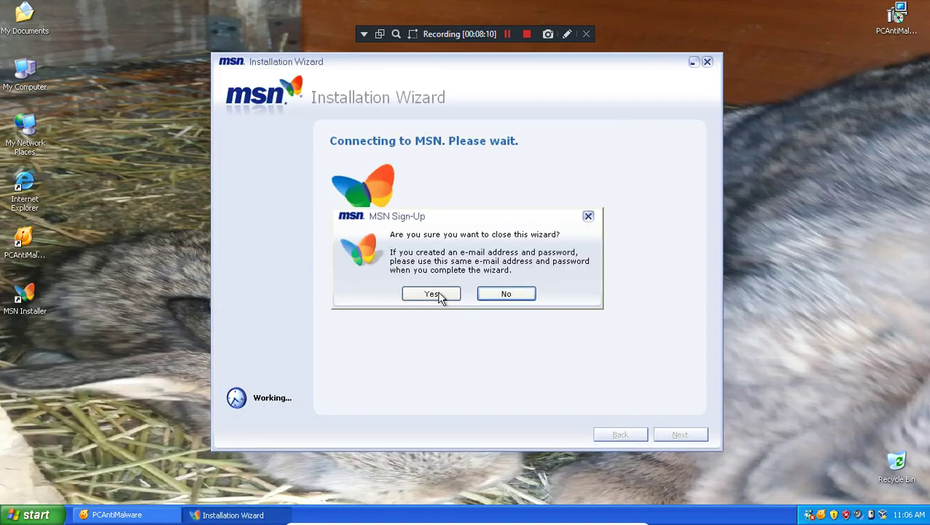
pyautogui.click(427, 295)
pyautogui.click(609, 344)
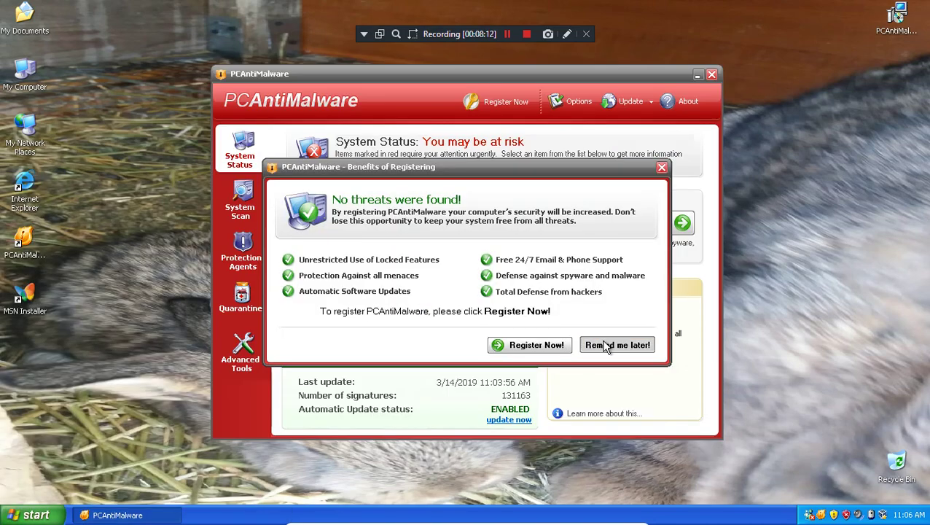
# - Look through the PCAntiMalware entries in the list of all installed programs
pyautogui.click(30, 514)
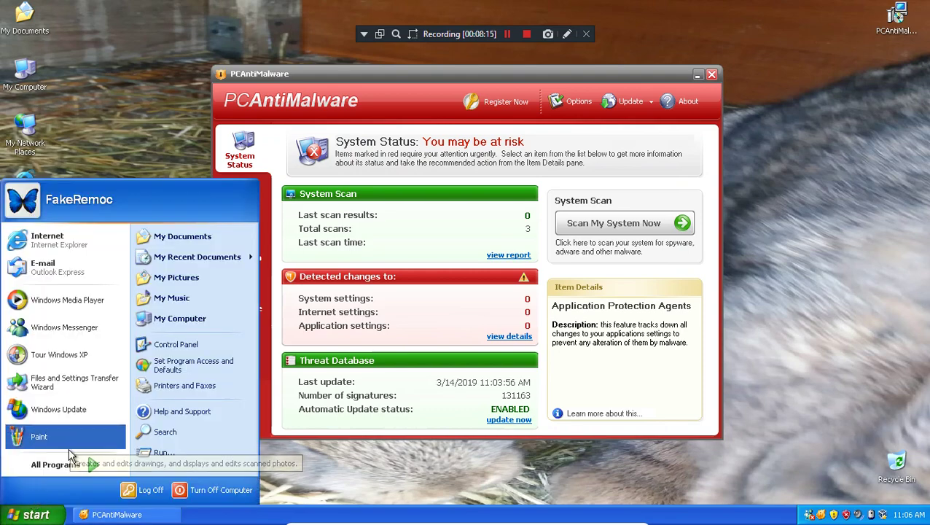
pyautogui.moveTo(80, 464)
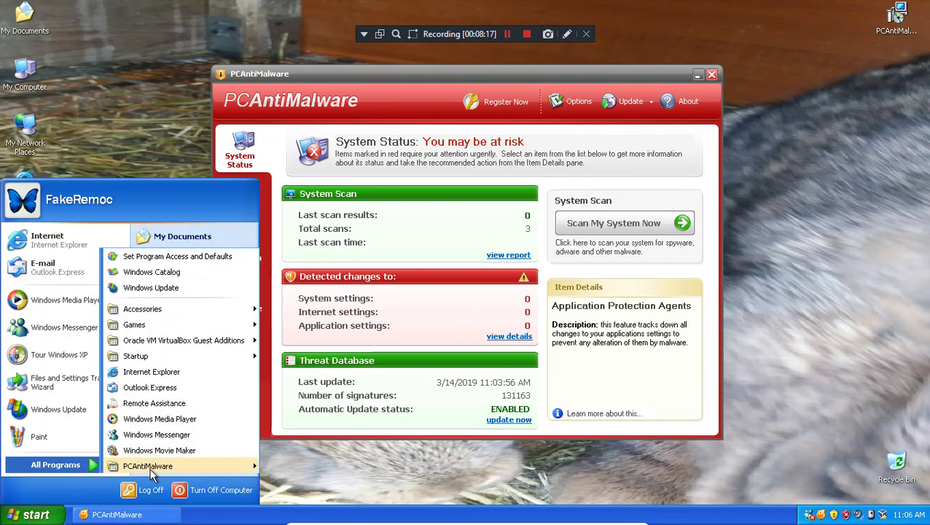
pyautogui.moveTo(152, 467)
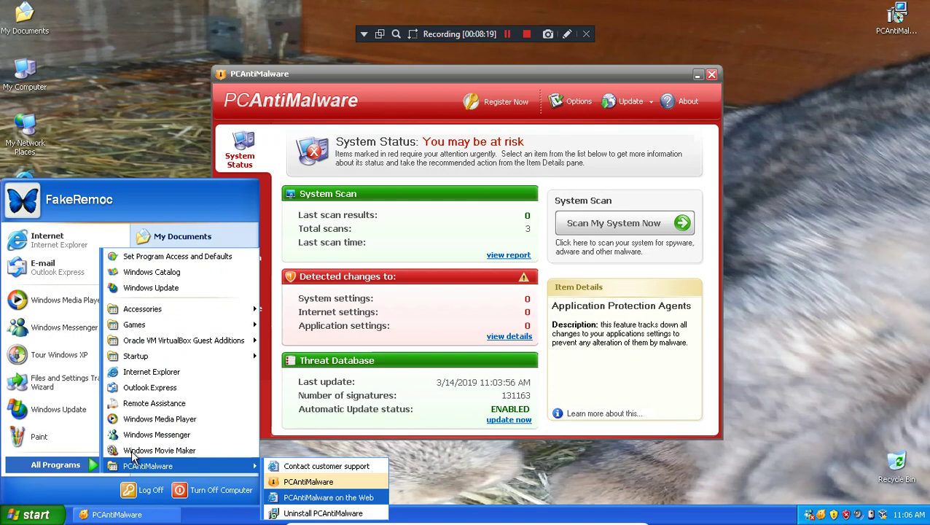
pyautogui.click(29, 515)
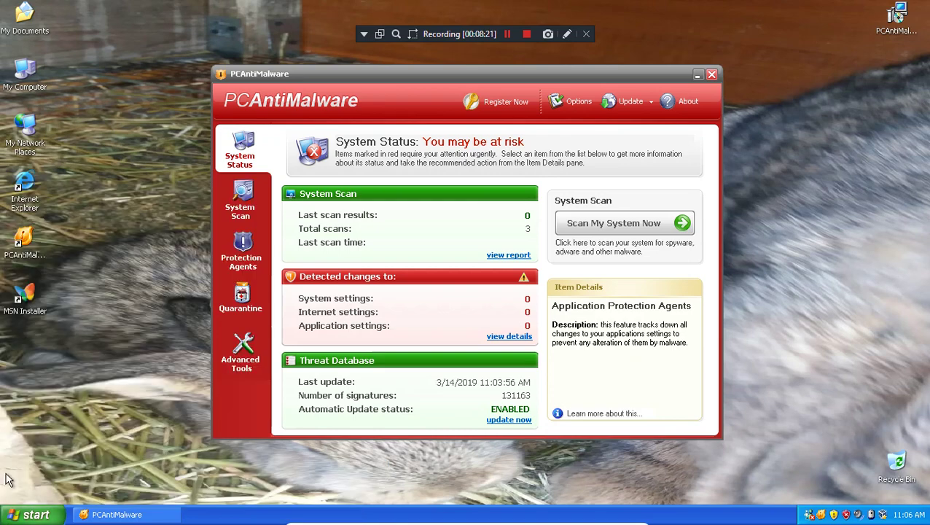
# - Open the Windows XP Tour and cancel it without playing it
pyautogui.click(29, 515)
pyautogui.click(46, 339)
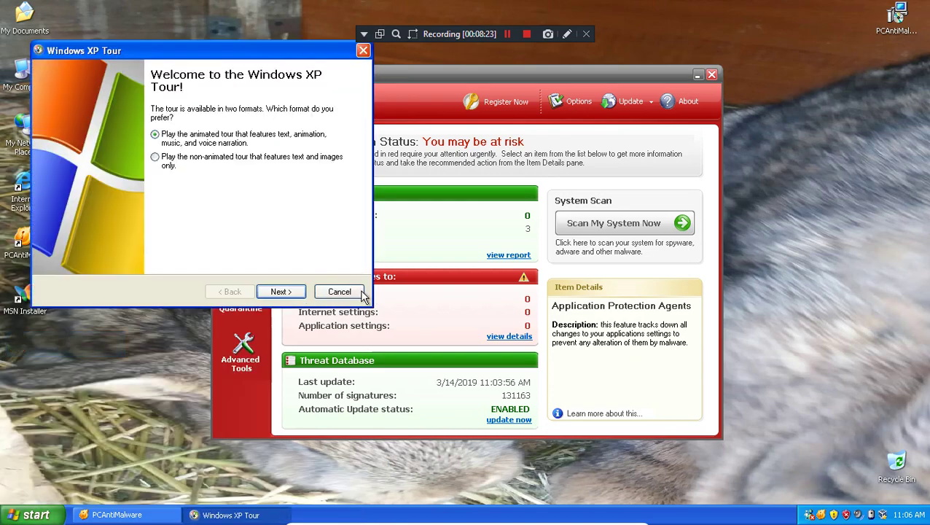
pyautogui.click(341, 291)
# - Scan the Program Files folder on Local Disk (C:) and try to view the scan report
pyautogui.click(252, 201)
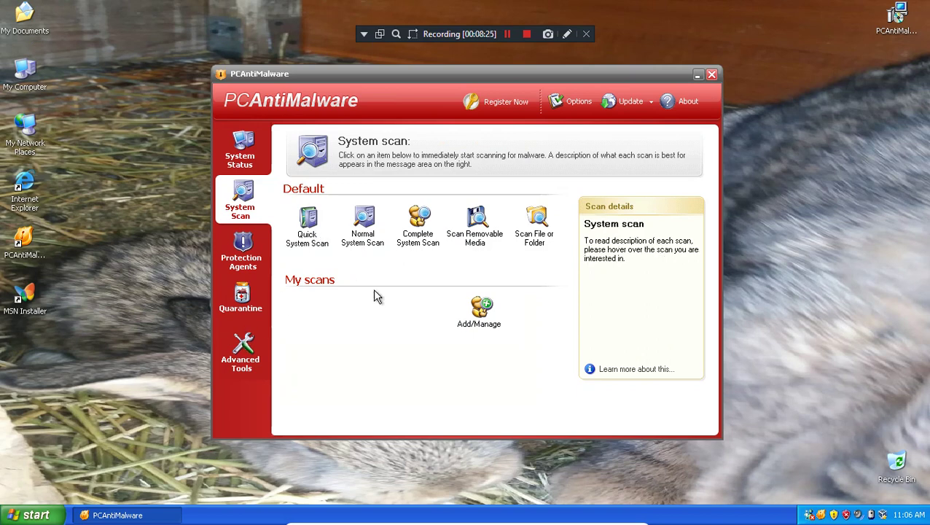
pyautogui.click(531, 240)
pyautogui.click(393, 185)
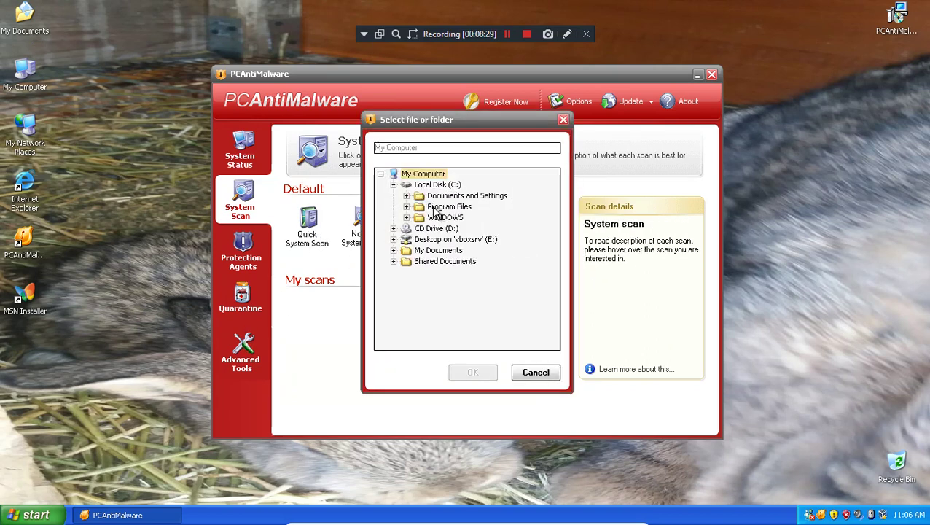
pyautogui.doubleClick(433, 207)
pyautogui.click(472, 371)
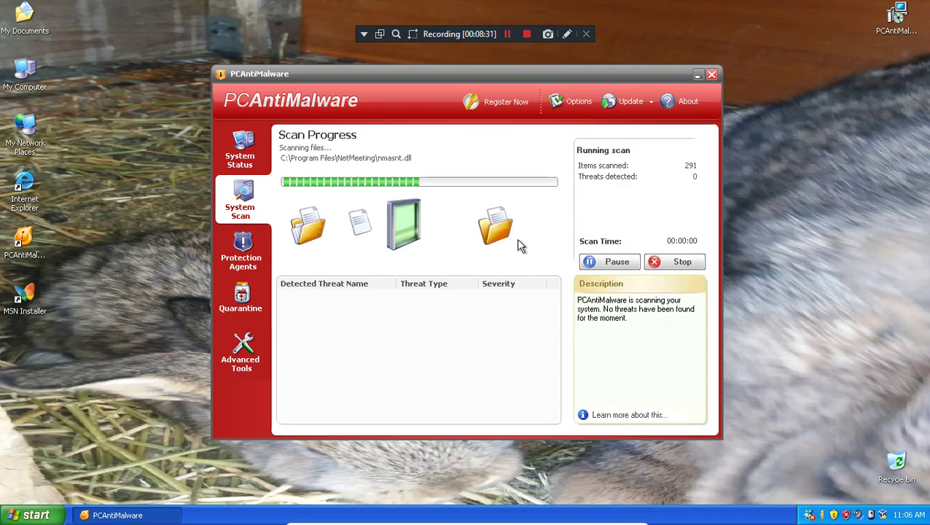
pyautogui.click(551, 344)
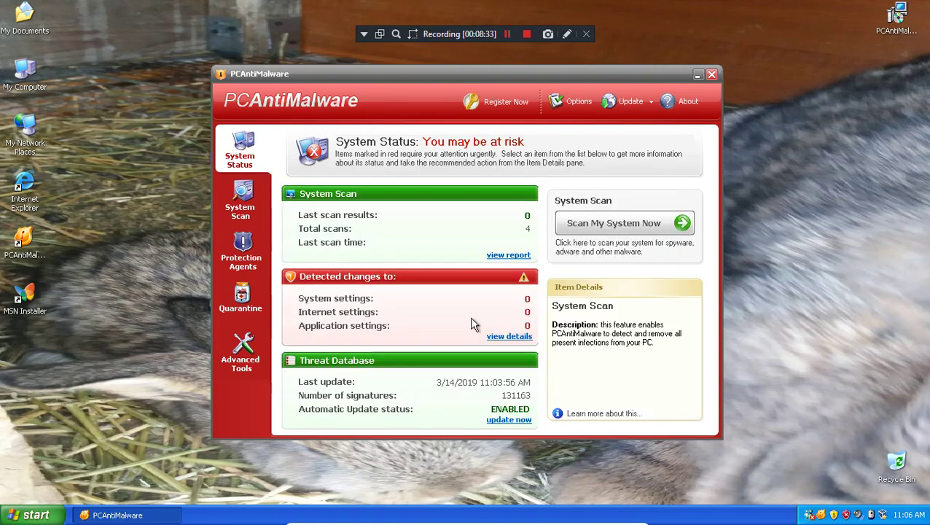
pyautogui.click(522, 255)
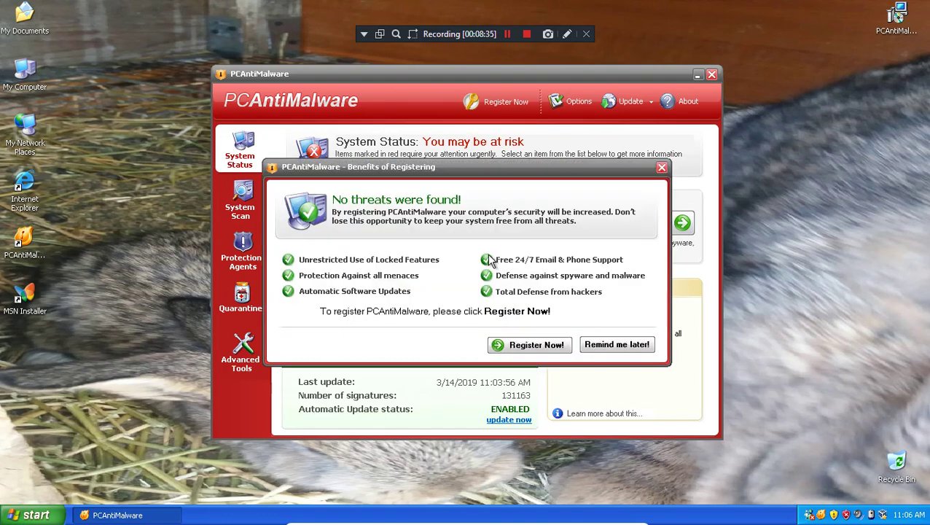
pyautogui.click(588, 346)
# - Scan the drive Desktop on 'vboxsrv' (E:) for malware and dismiss the registration offers
pyautogui.click(233, 190)
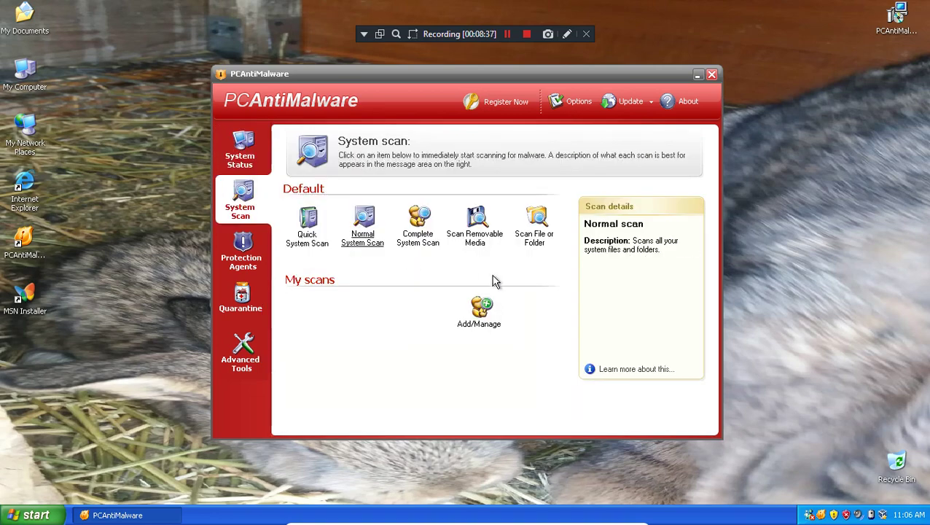
pyautogui.click(529, 242)
pyautogui.click(393, 207)
pyautogui.click(425, 207)
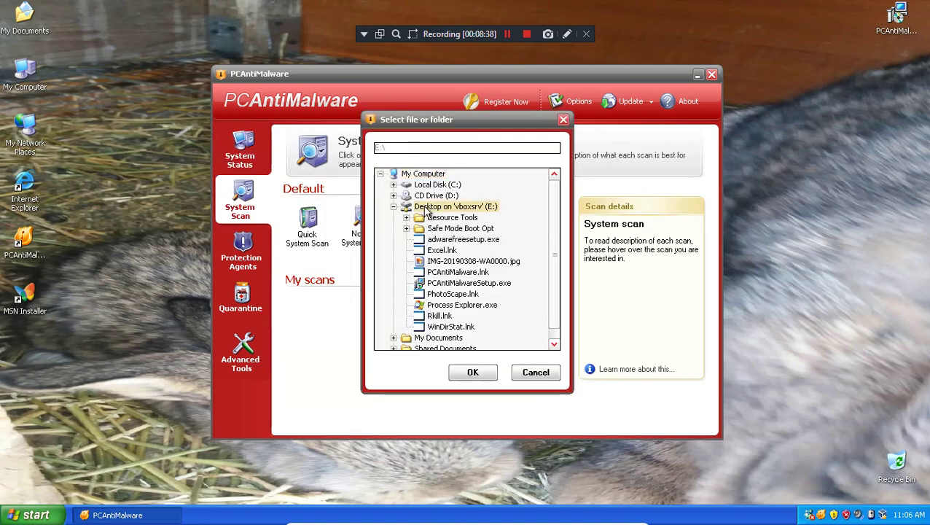
pyautogui.click(473, 373)
pyautogui.click(592, 341)
pyautogui.click(616, 346)
pyautogui.click(616, 346)
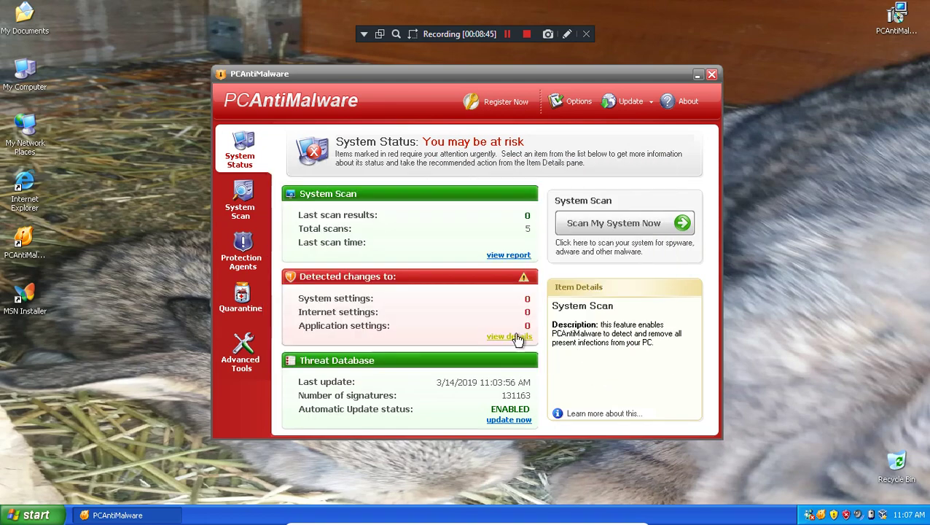
pyautogui.click(616, 345)
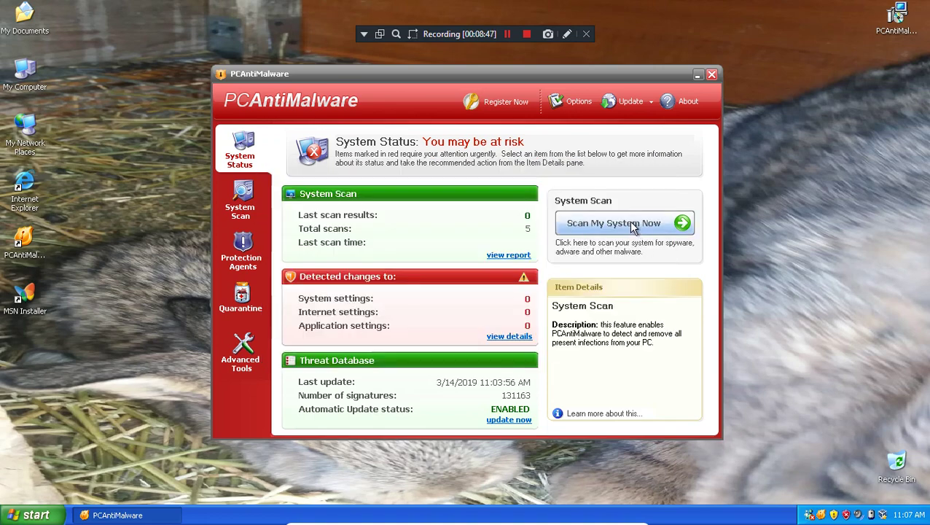
# - Start a system scan, pause and resume it, and stop it to return to the System Scan page
pyautogui.click(640, 224)
pyautogui.click(617, 262)
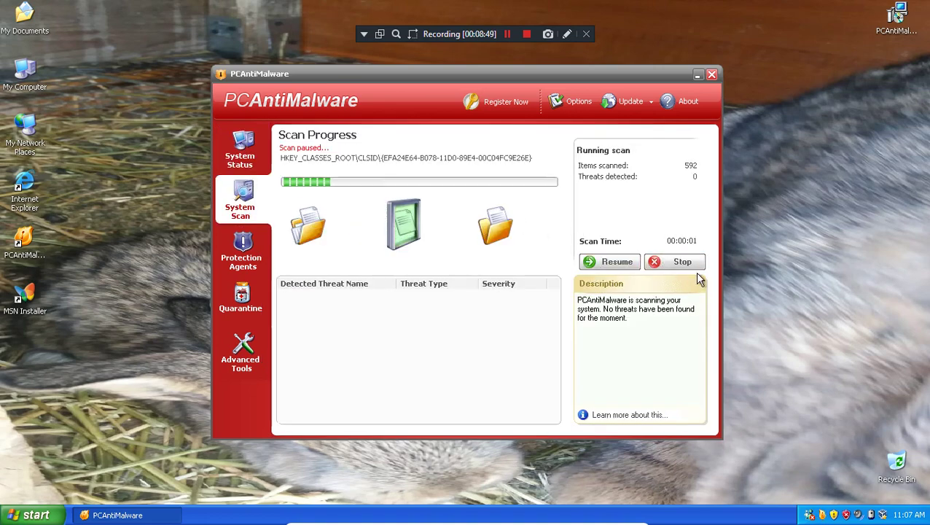
pyautogui.click(682, 262)
pyautogui.click(513, 280)
pyautogui.click(597, 266)
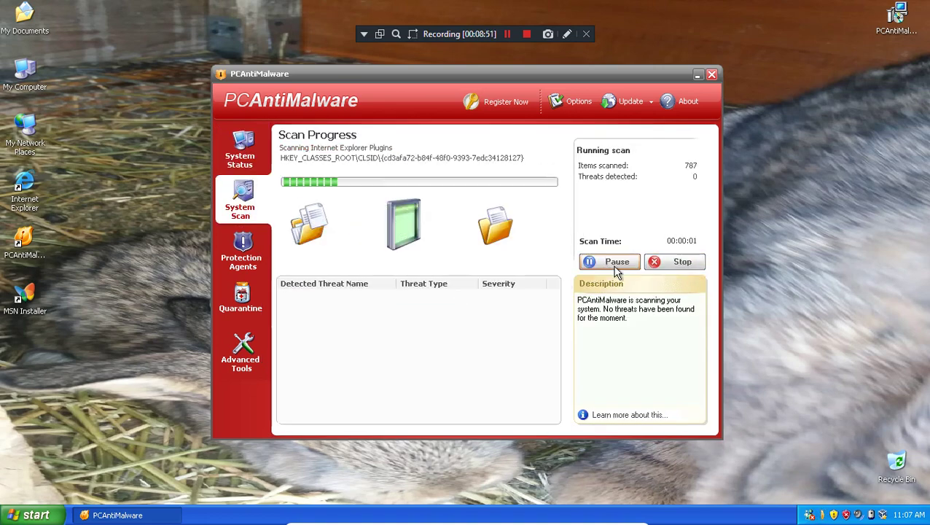
pyautogui.click(675, 263)
pyautogui.click(444, 280)
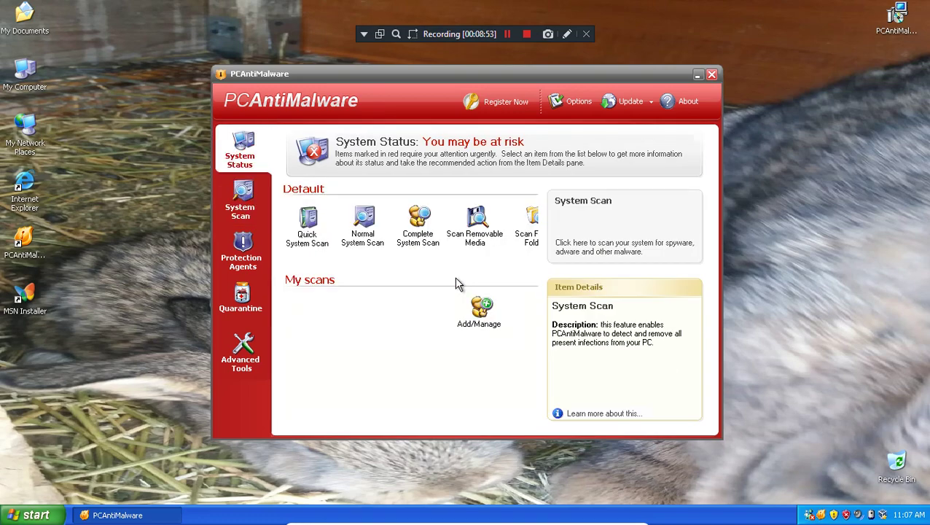
pyautogui.click(617, 343)
pyautogui.click(245, 200)
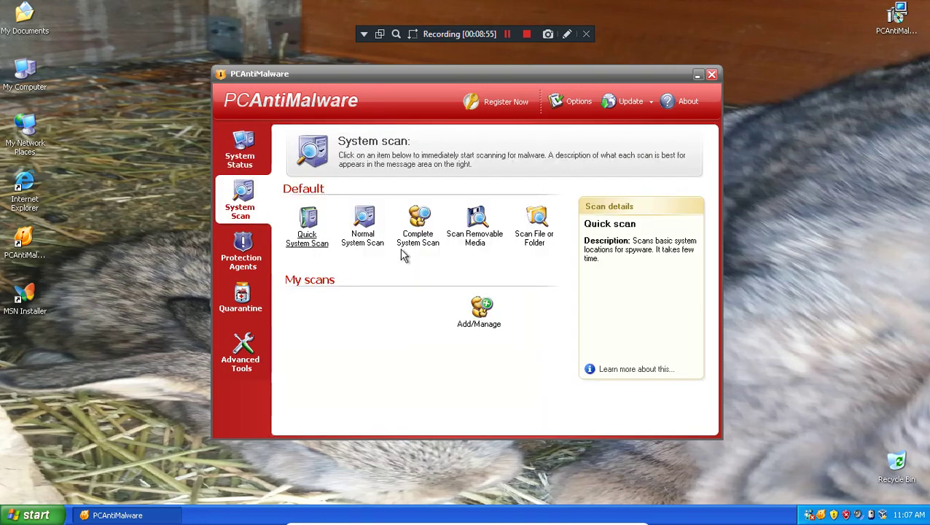
# - Start a normal system scan and view the performance and networking pages of Windows Task Manager while it runs
pyautogui.click(365, 240)
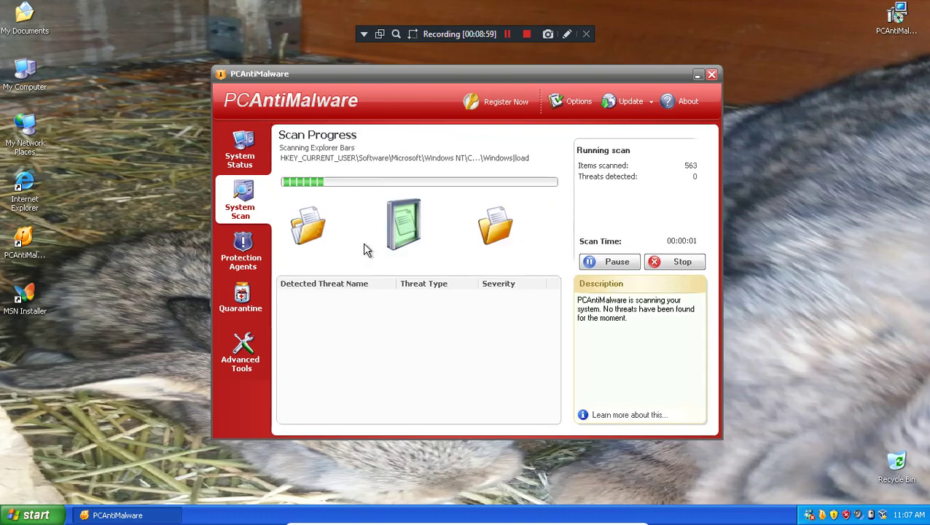
pyautogui.rightClick(219, 510)
pyautogui.click(218, 468)
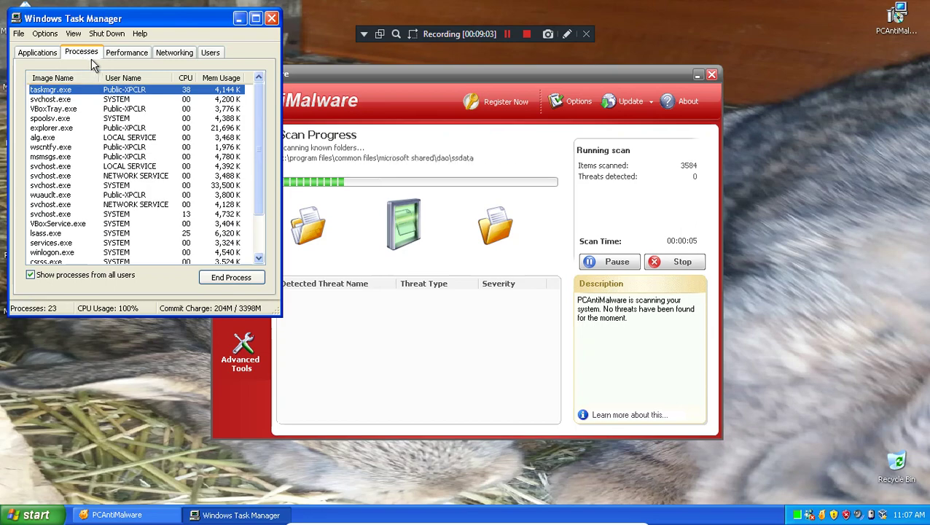
pyautogui.click(137, 58)
pyautogui.click(175, 54)
pyautogui.hotkey('ctrl', 'shift', 'Tab')
pyautogui.hotkey('ctrl', 'shift', 'Tab')
# - Open Internet Explorer, load bonzi.link and close the browser
pyautogui.click(29, 514)
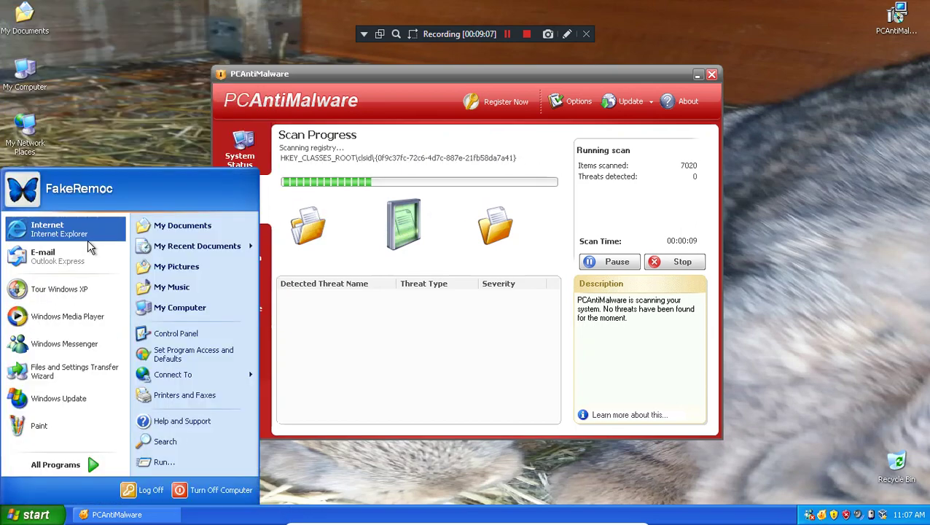
pyautogui.click(87, 237)
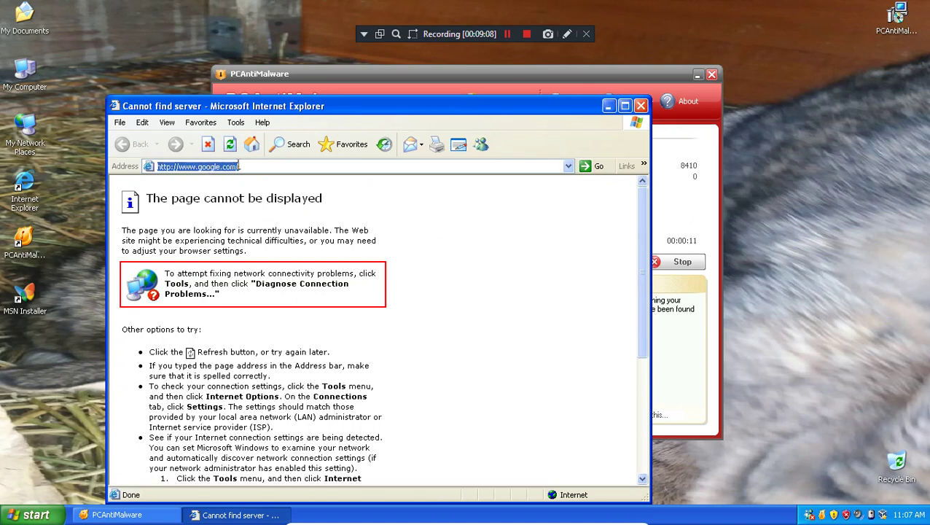
pyautogui.write('bonzi.link')
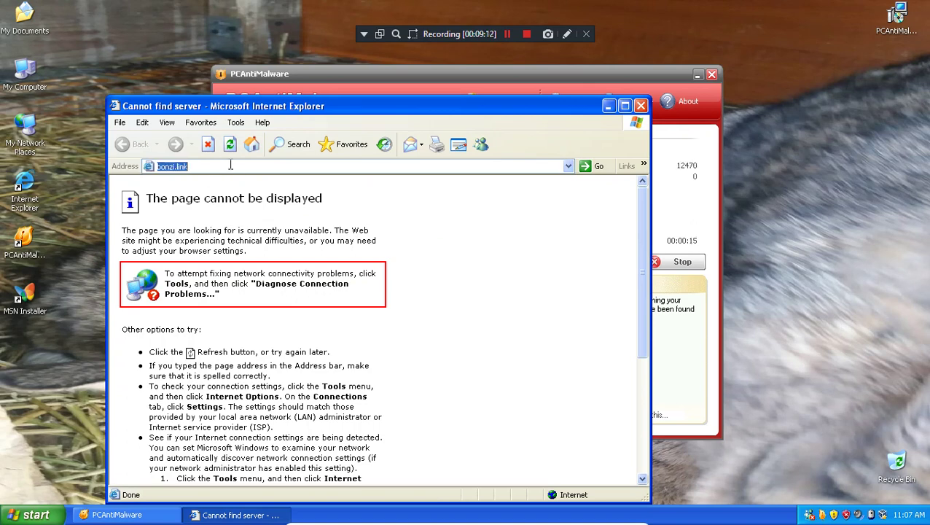
pyautogui.press('Return')
pyautogui.scroll(-1, 379, 379)
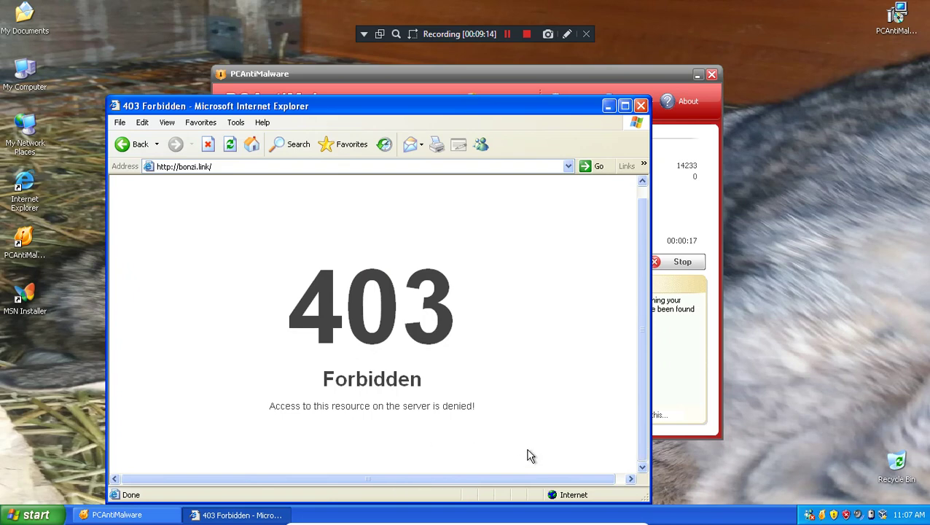
pyautogui.scroll(1, 549, 446)
pyautogui.click(641, 107)
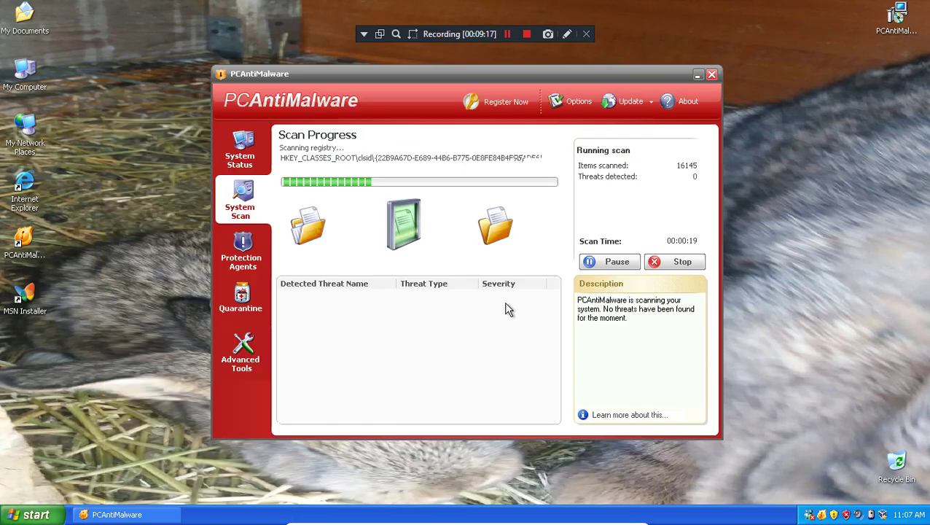
# - Activate all Internet, System and Application Protection Agents in the Realtime Protection Agents overview
pyautogui.click(240, 270)
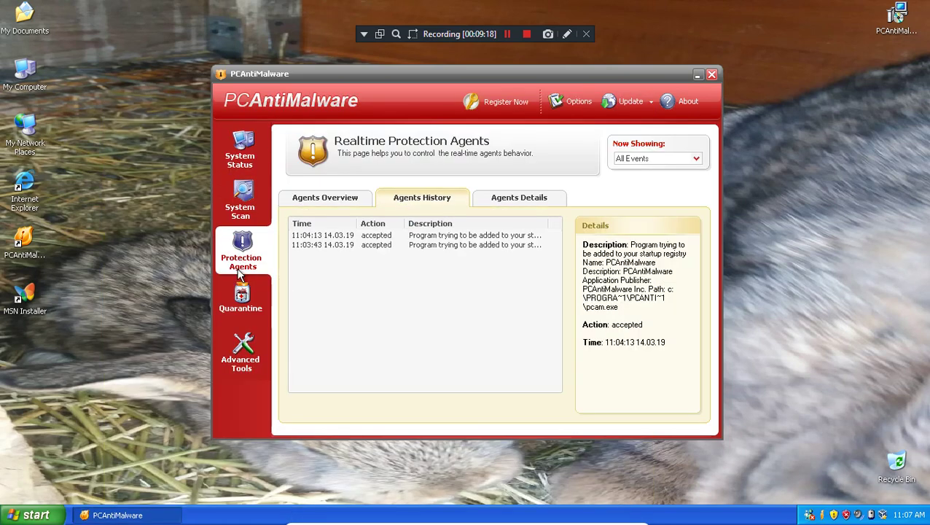
pyautogui.click(315, 201)
pyautogui.click(529, 201)
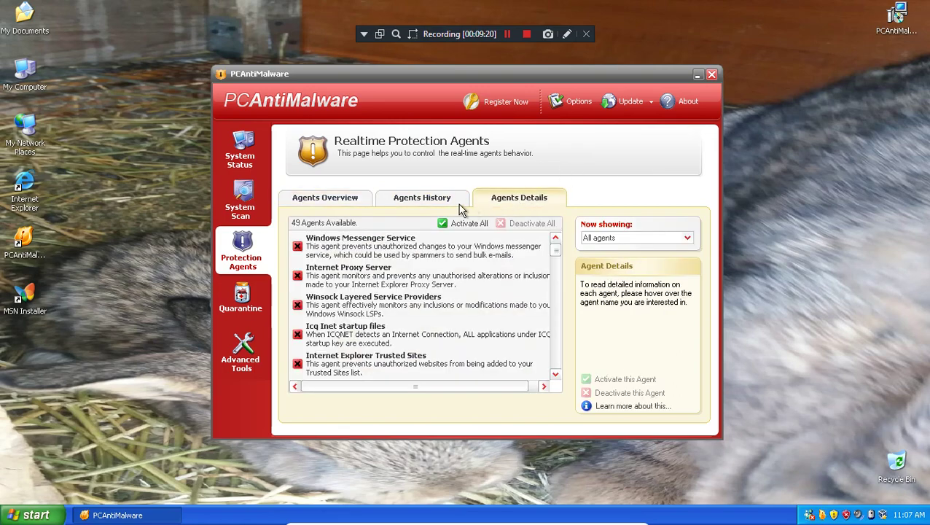
pyautogui.click(331, 201)
pyautogui.click(357, 251)
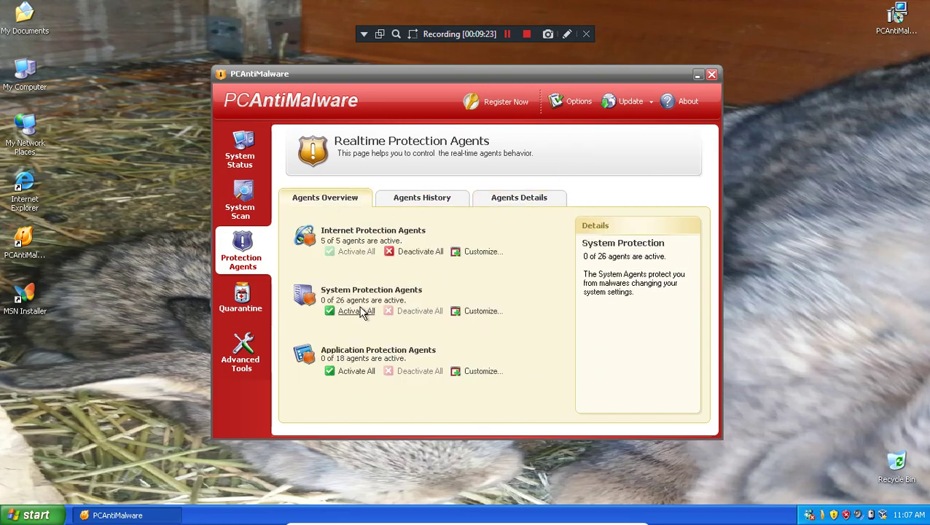
pyautogui.click(356, 311)
pyautogui.click(356, 371)
# - Launch Paint and close it without drawing anything
pyautogui.click(31, 514)
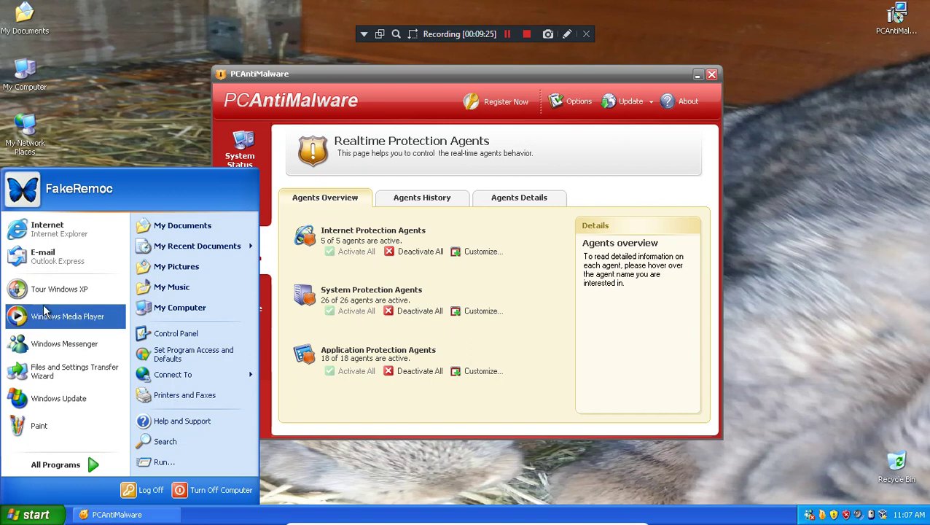
pyautogui.click(51, 428)
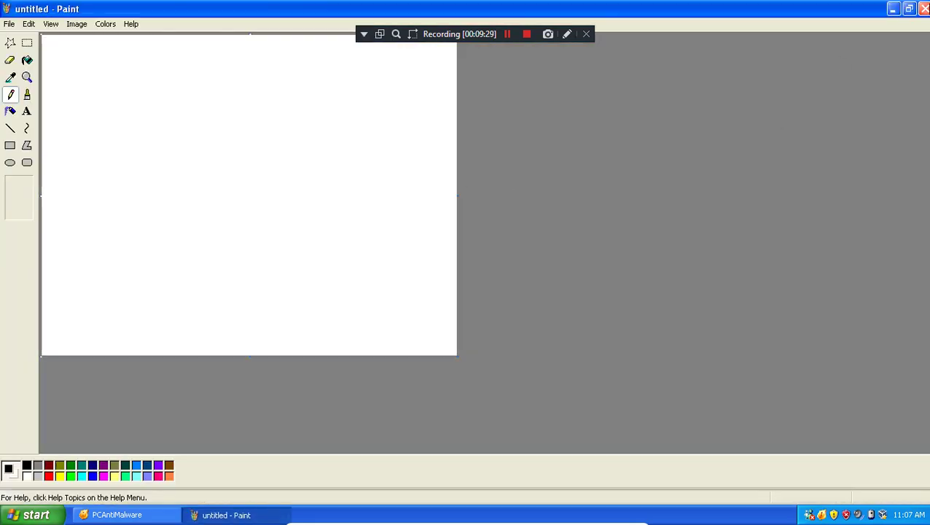
pyautogui.click(923, 8)
# - Review the protection agents' history and details and the System Scan page
pyautogui.click(426, 202)
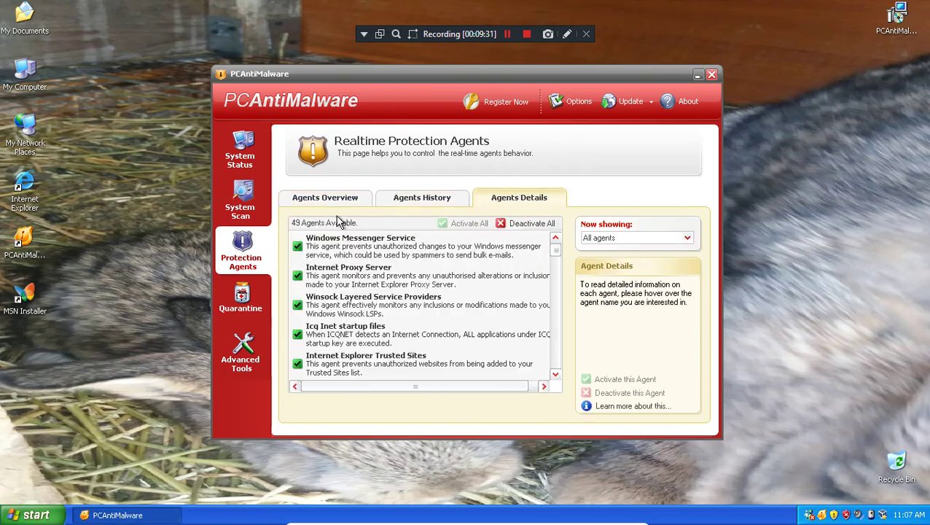
pyautogui.click(240, 198)
pyautogui.click(238, 175)
pyautogui.click(241, 200)
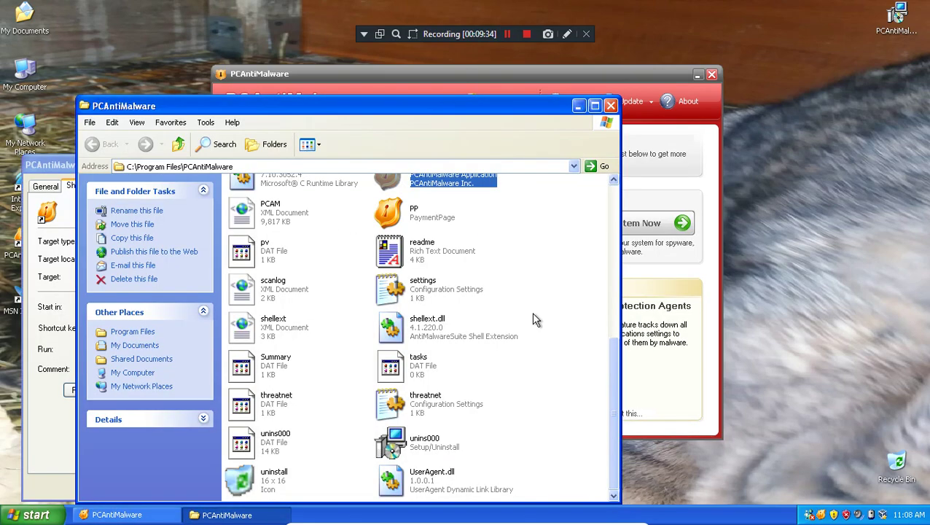
# - Examine the program, library and data files in the C:\Program Files\PCAntiMalware folder
pyautogui.click(531, 312)
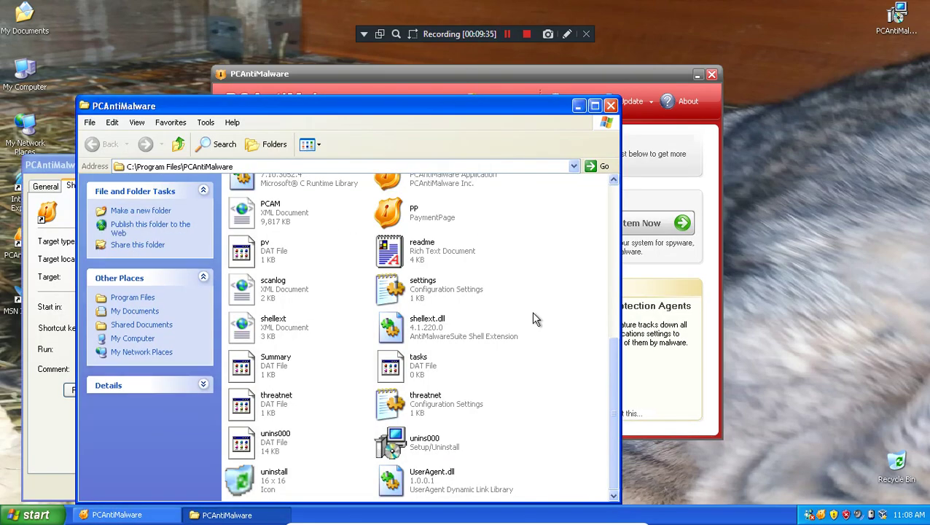
pyautogui.click(461, 487)
pyautogui.click(568, 335)
pyautogui.scroll(5, 566, 336)
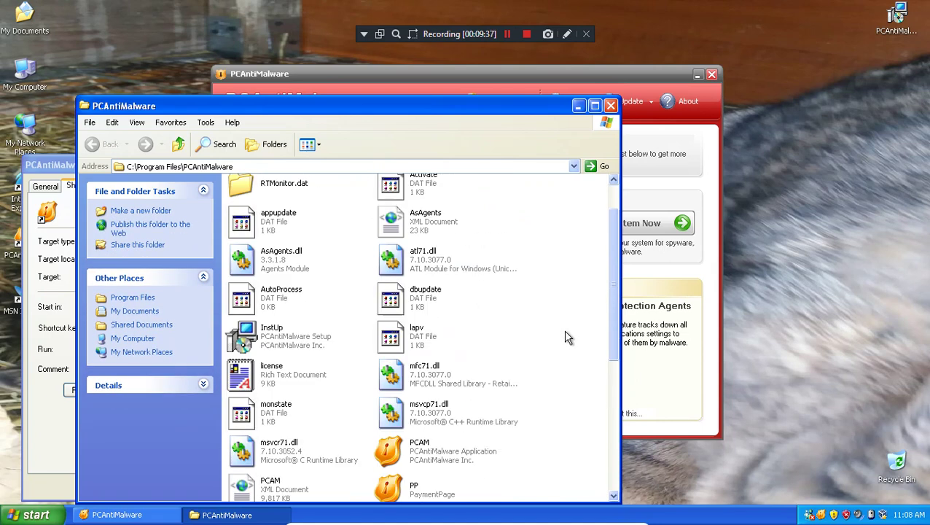
pyautogui.click(430, 490)
pyautogui.click(525, 326)
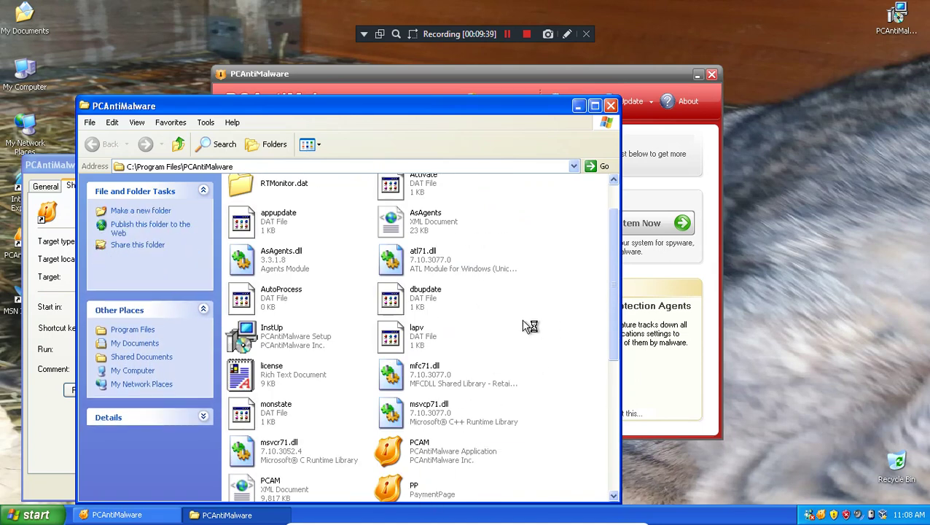
pyautogui.click(440, 277)
pyautogui.click(550, 322)
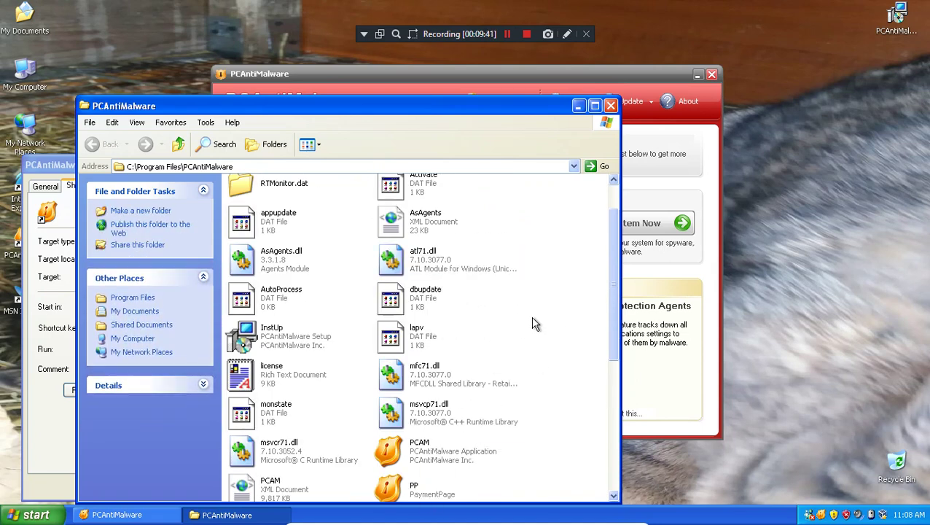
pyautogui.scroll(-2, 315, 314)
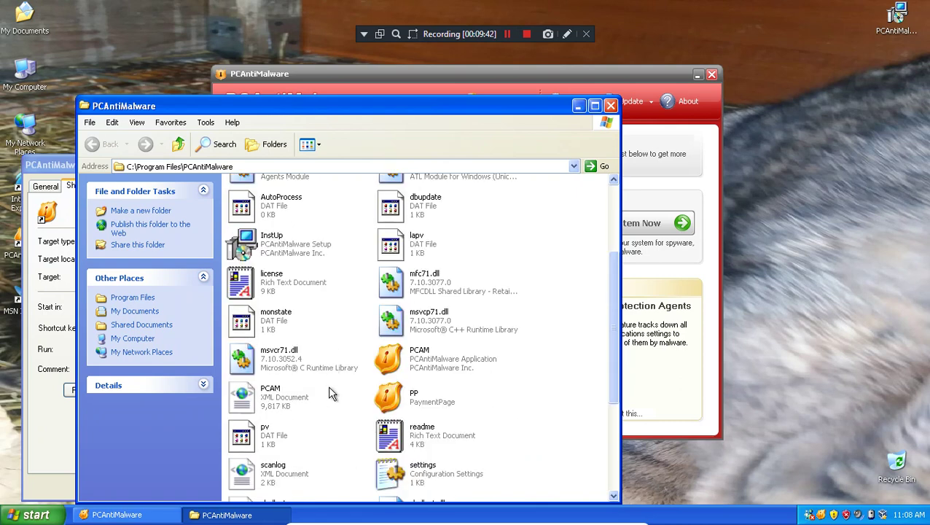
pyautogui.scroll(-4, 318, 318)
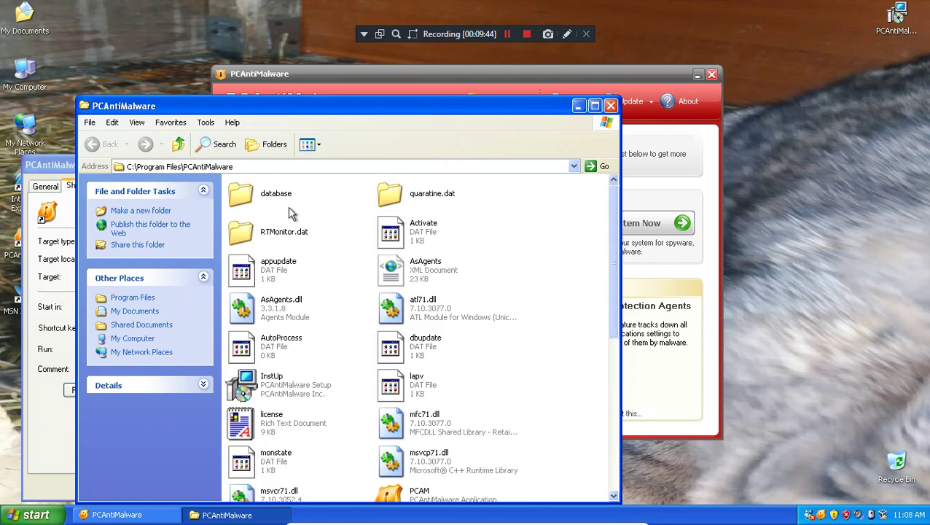
# - Scan the four files in the database subfolder with PCAntiMalware and dismiss the registration offer
pyautogui.doubleClick(270, 197)
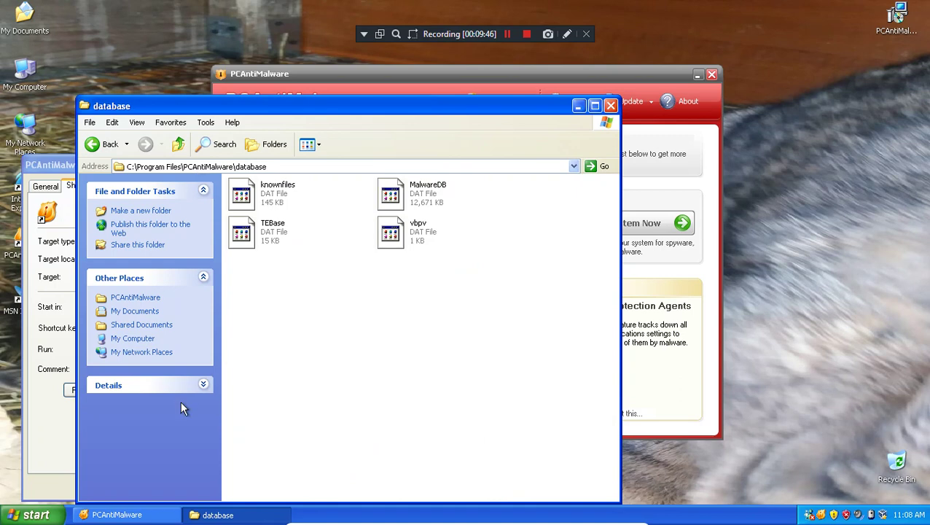
pyautogui.click(180, 390)
pyautogui.moveTo(487, 285); pyautogui.dragTo(222, 174)
pyautogui.rightClick(255, 191)
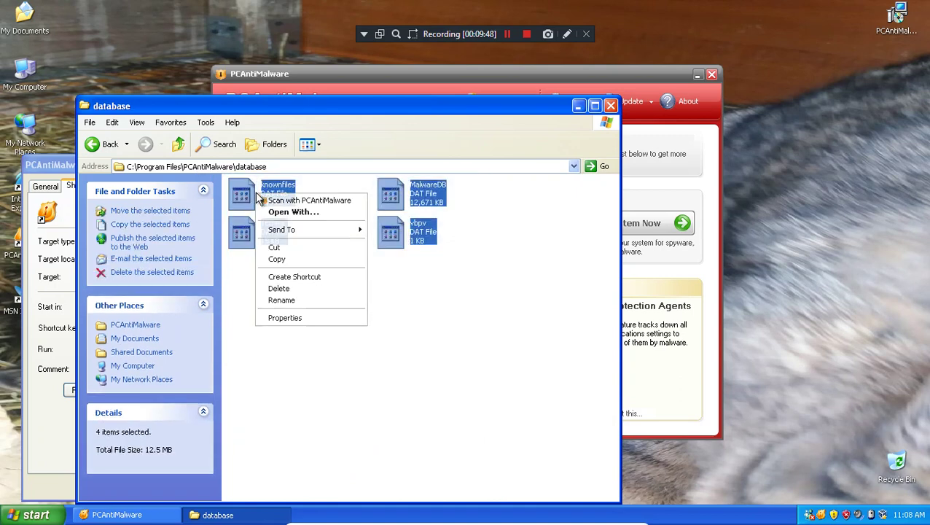
pyautogui.click(288, 201)
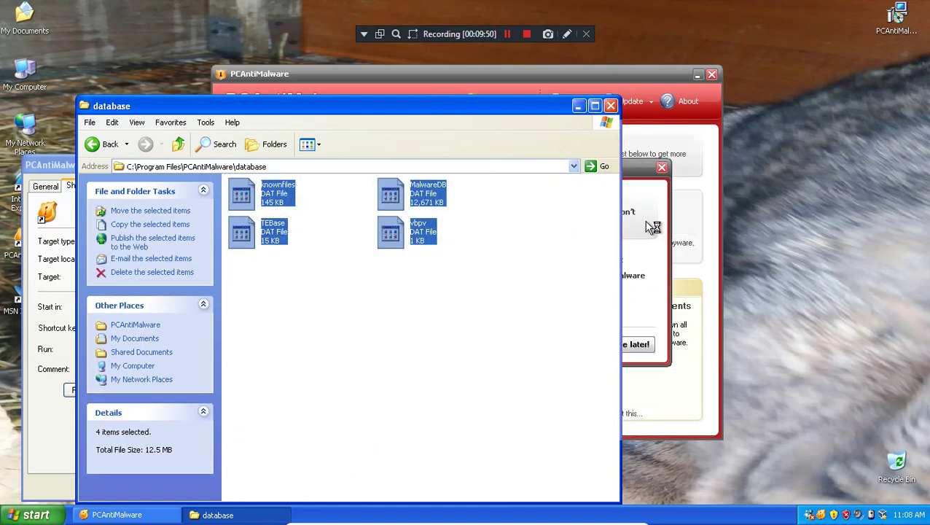
pyautogui.click(617, 345)
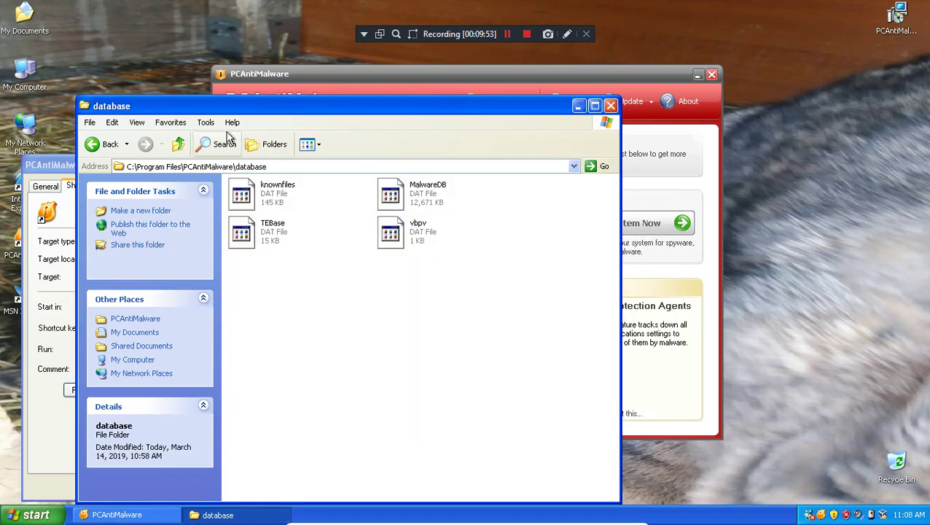
# - Return to the PCAntiMalware folder and scan the threatnet DAT file with PCAntiMalware
pyautogui.click(178, 144)
pyautogui.scroll(-5, 367, 388)
pyautogui.click(277, 403)
pyautogui.rightClick(281, 397)
pyautogui.click(320, 390)
pyautogui.click(583, 298)
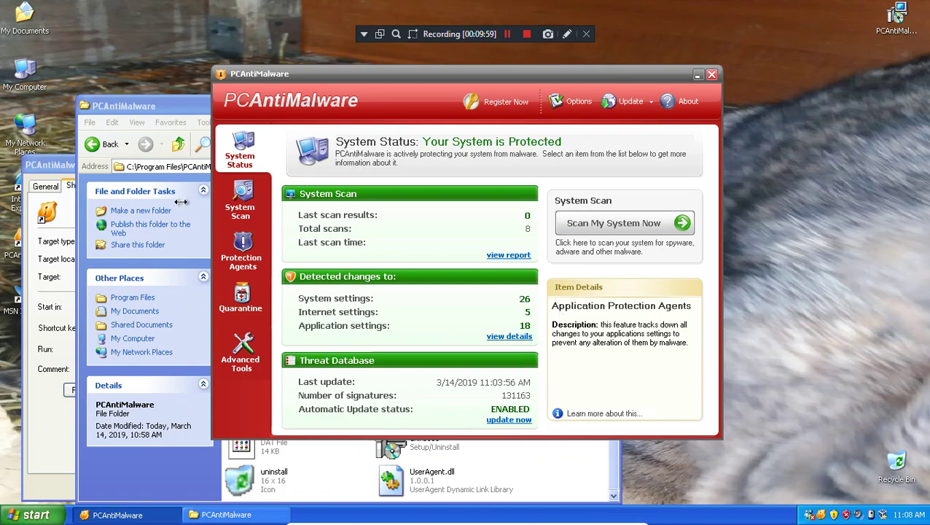
# - Try to scan the uninstall icon and the AsAgents.dll file with PCAntiMalware from the program folder
pyautogui.click(236, 198)
pyautogui.click(139, 454)
pyautogui.rightClick(247, 482)
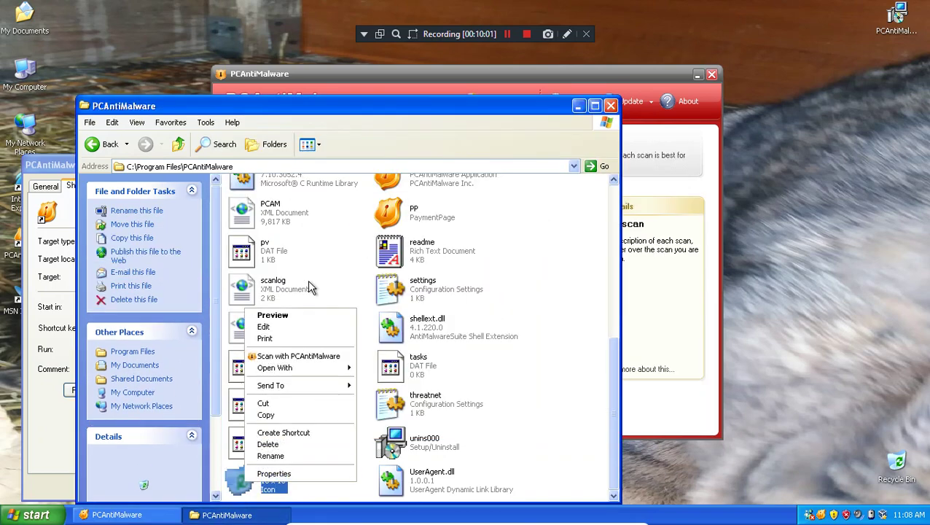
pyautogui.click(299, 355)
pyautogui.scroll(3, 295, 307)
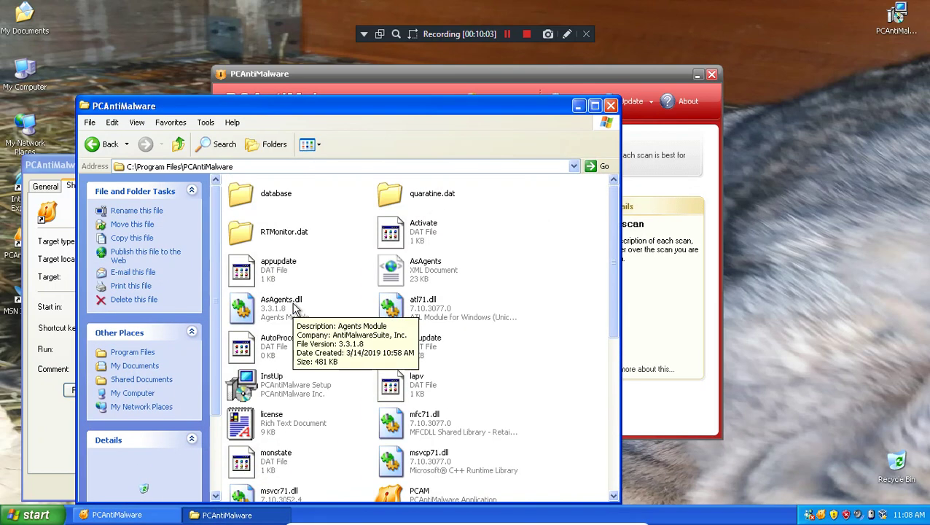
pyautogui.rightClick(295, 307)
pyautogui.click(317, 312)
pyautogui.doubleClick(259, 227)
pyautogui.doubleClick(275, 195)
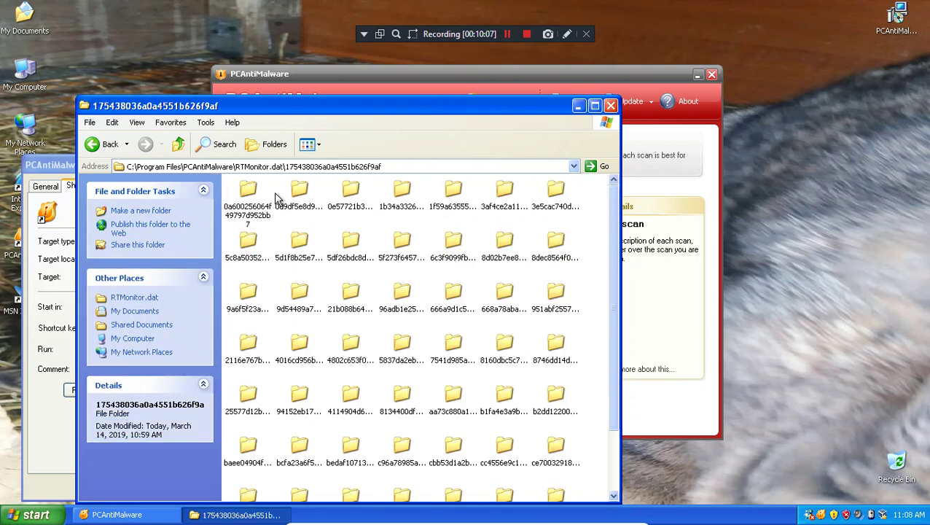
pyautogui.scroll(-3, 384, 311)
pyautogui.doubleClick(353, 331)
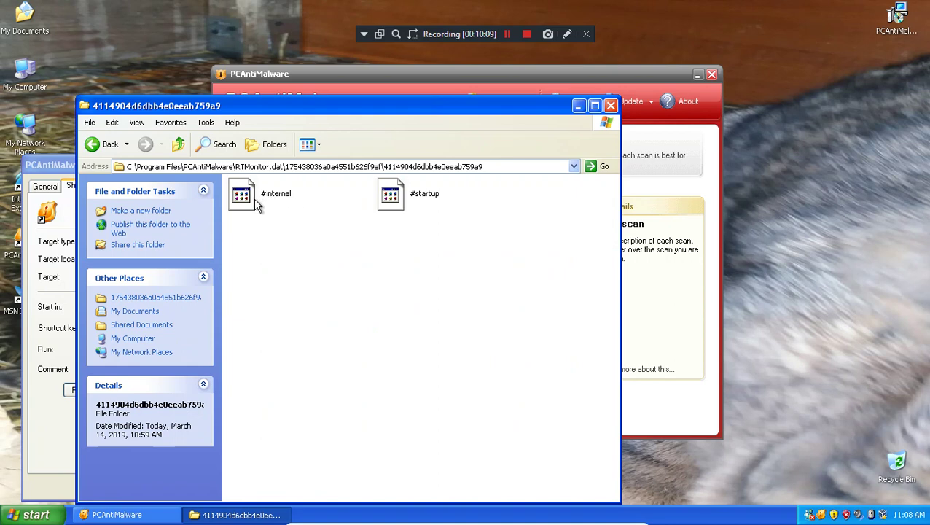
pyautogui.click(178, 143)
pyautogui.doubleClick(380, 189)
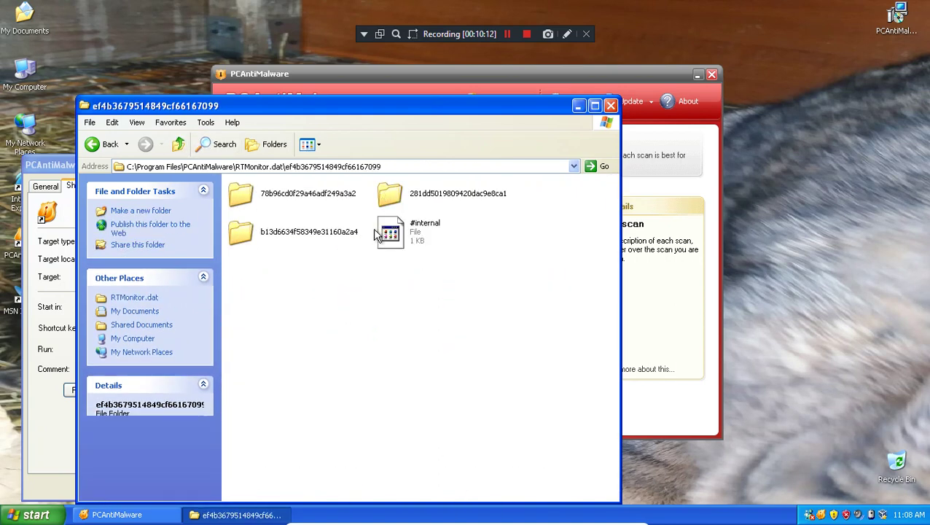
# - Scan the b13d6634f58349e31160a2a4 folder with PCAntiMalware and dismiss the registration offer
pyautogui.rightClick(321, 231)
pyautogui.click(368, 271)
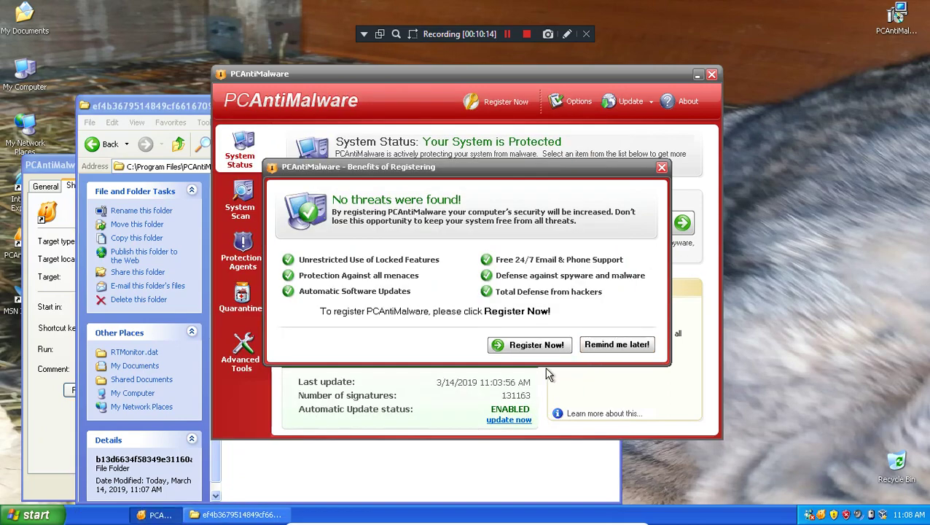
pyautogui.click(612, 404)
# - View the System Scan and System Status pages and the program's About information
pyautogui.click(241, 204)
pyautogui.click(240, 151)
pyautogui.click(685, 108)
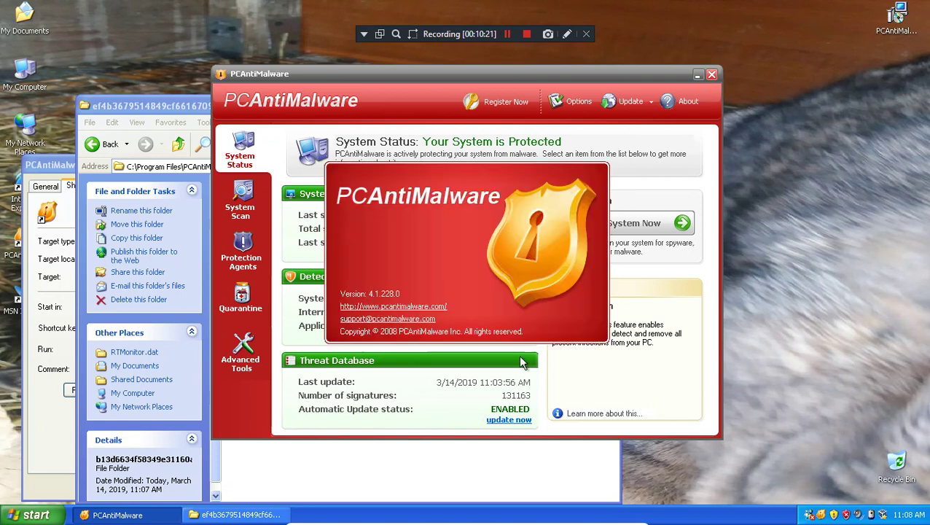
# - Go back up to the PCAntiMalware program folder and open the PCAM XML document
pyautogui.click(117, 110)
pyautogui.click(179, 144)
pyautogui.click(178, 143)
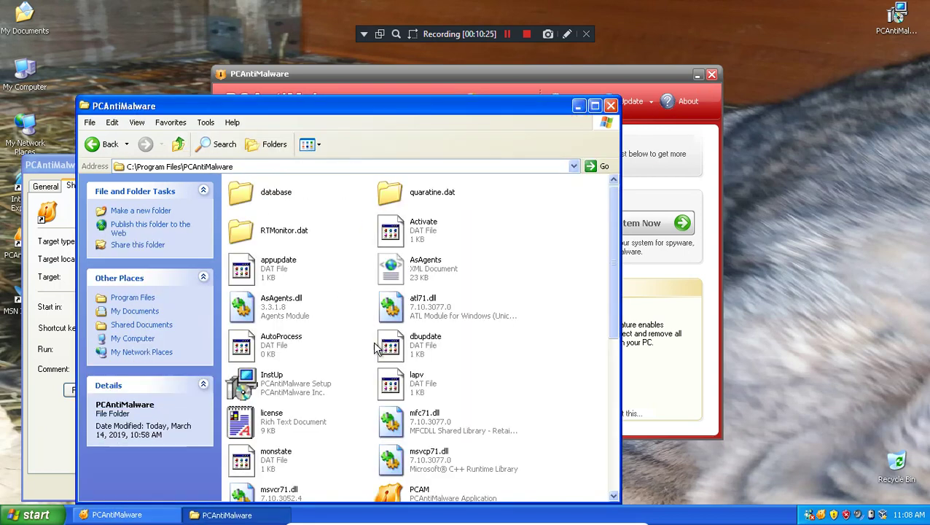
pyautogui.scroll(-5, 390, 311)
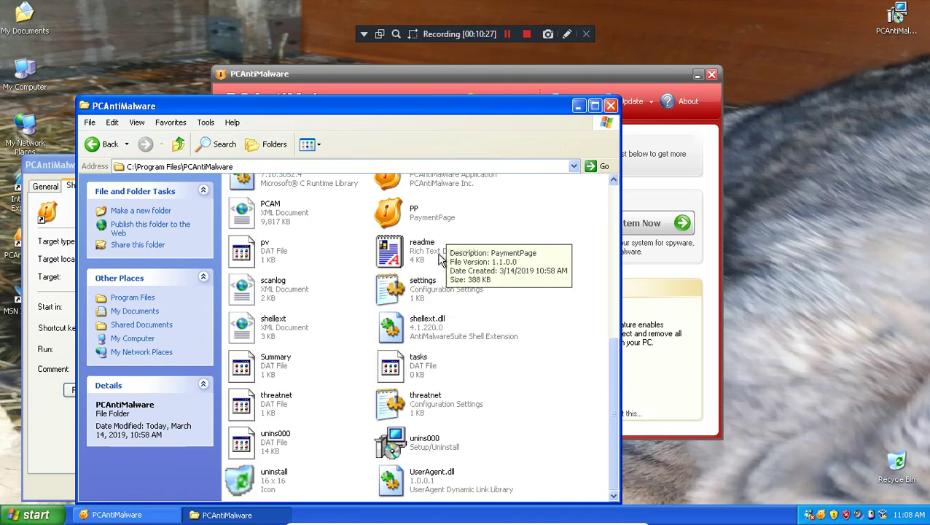
pyautogui.click(392, 253)
pyautogui.doubleClick(243, 212)
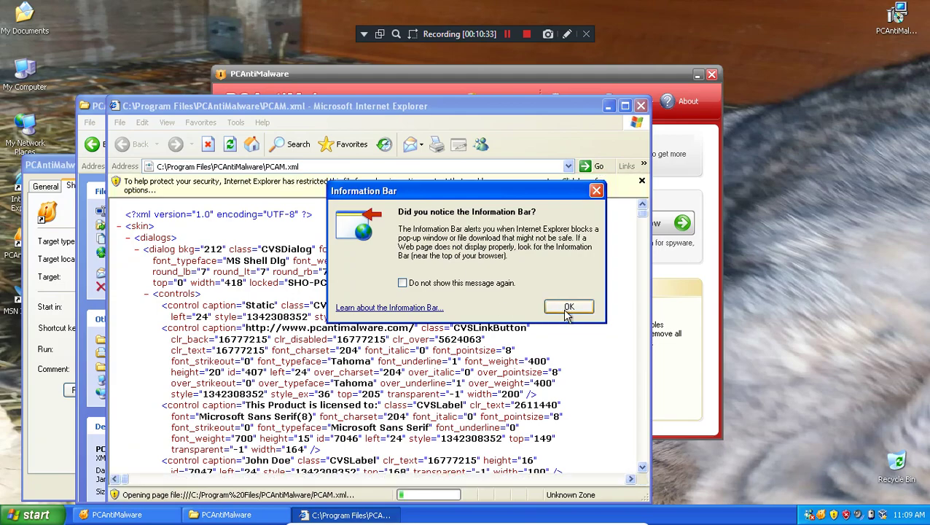
# - Dismiss the Information Bar notice and read through the beginning of PCAM.xml
pyautogui.click(567, 306)
pyautogui.scroll(-2, 554, 315)
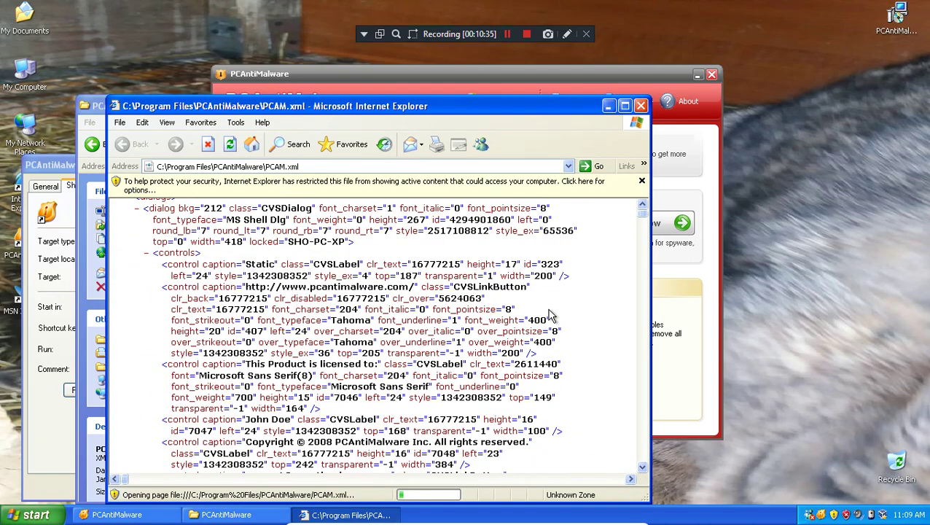
pyautogui.scroll(-7, 558, 290)
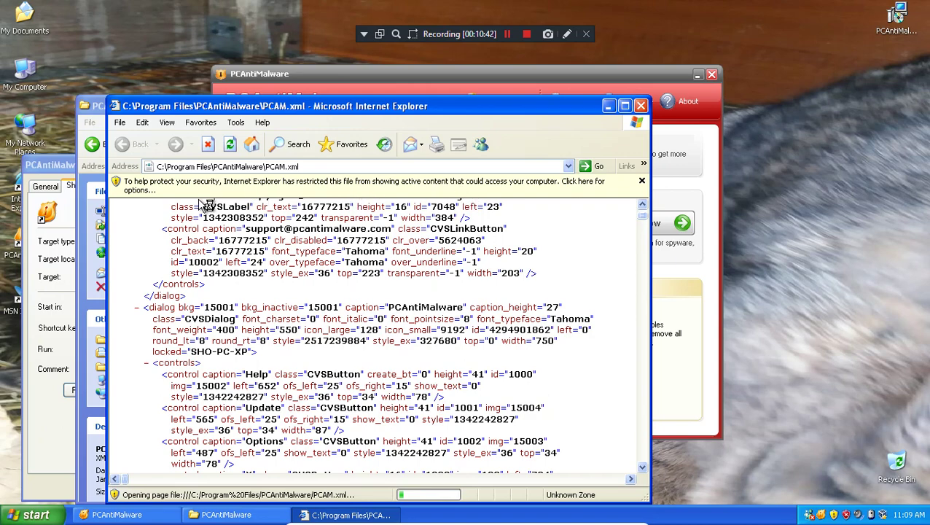
pyautogui.click(313, 514)
pyautogui.click(313, 515)
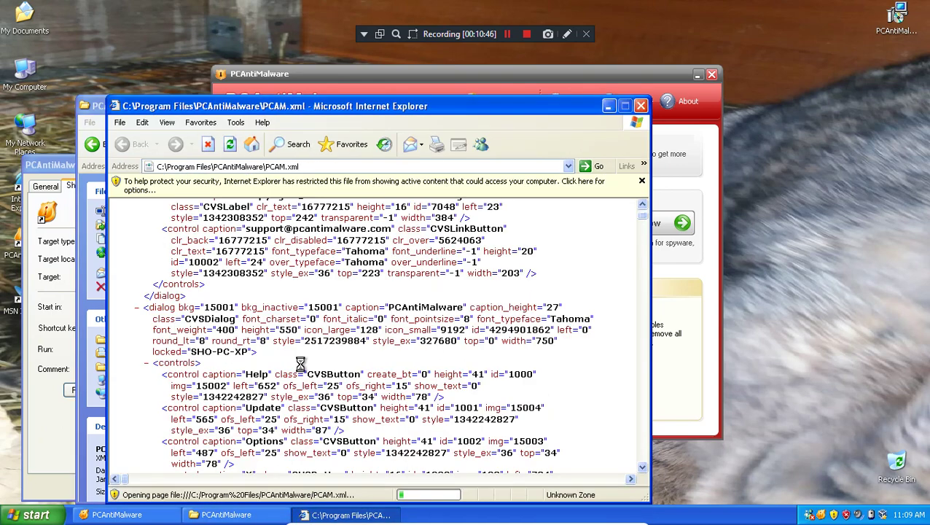
# - Switch to PCAntiMalware and view its Protection Agents, System Scan, Quarantine and System Status pages
pyautogui.click(411, 83)
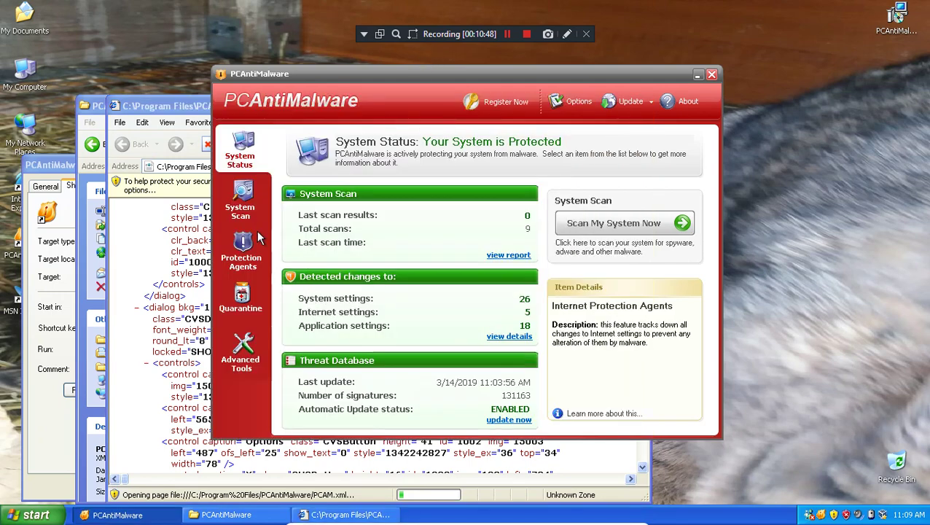
pyautogui.click(242, 259)
pyautogui.click(240, 204)
pyautogui.click(242, 295)
pyautogui.click(250, 161)
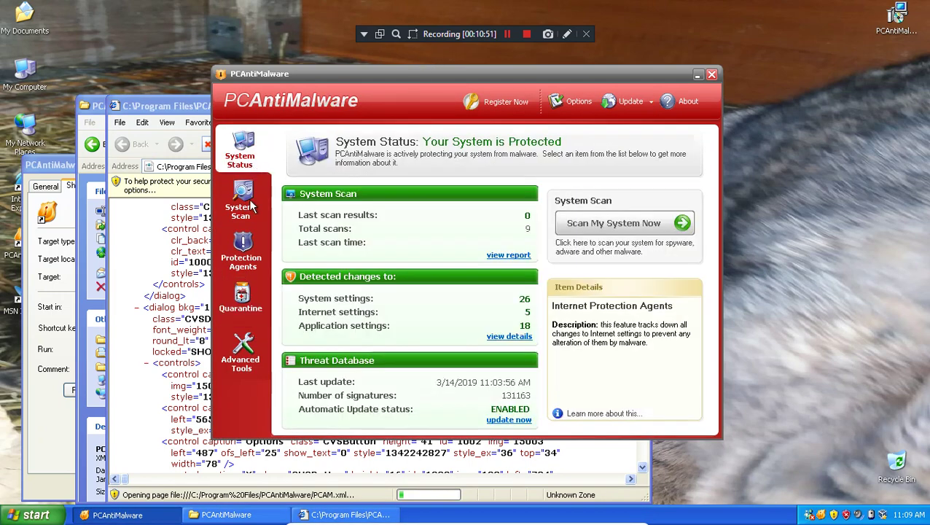
# - Add a scheduled scan named Task 1 with scheduling enabled to run every 1 day, and close the Scheduled tasks manager
pyautogui.click(248, 202)
pyautogui.click(474, 313)
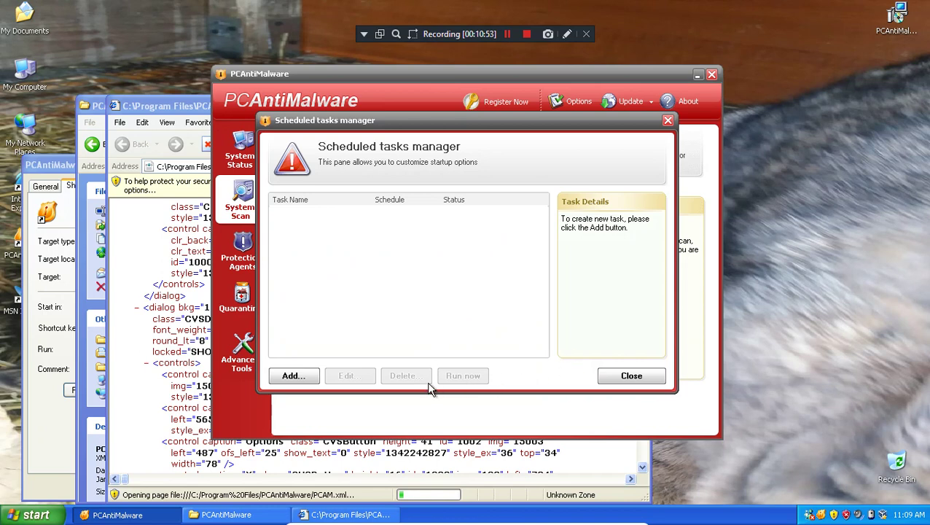
pyautogui.click(313, 374)
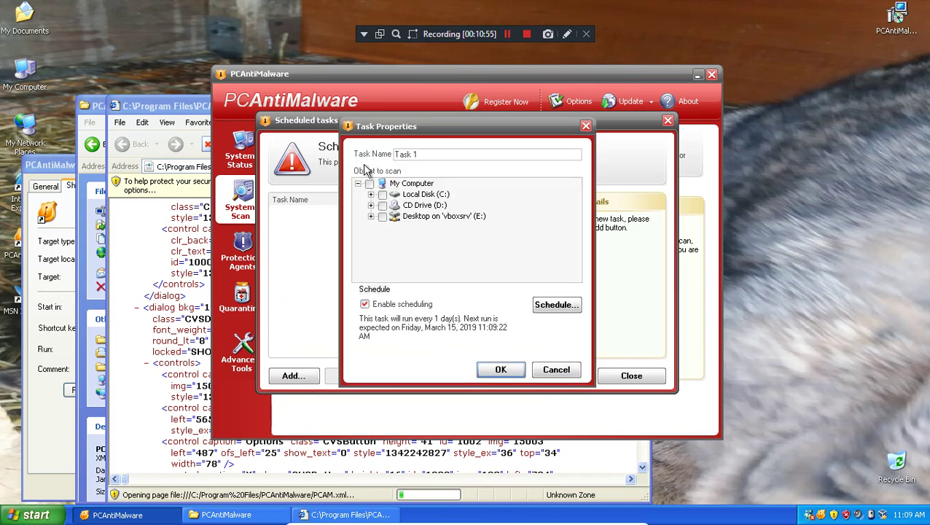
pyautogui.click(494, 372)
pyautogui.click(617, 379)
# - Run the custom scan Task 1 in PCAntiMalware
pyautogui.click(155, 323)
pyautogui.hotkey('alt', 'Tab')
pyautogui.doubleClick(311, 321)
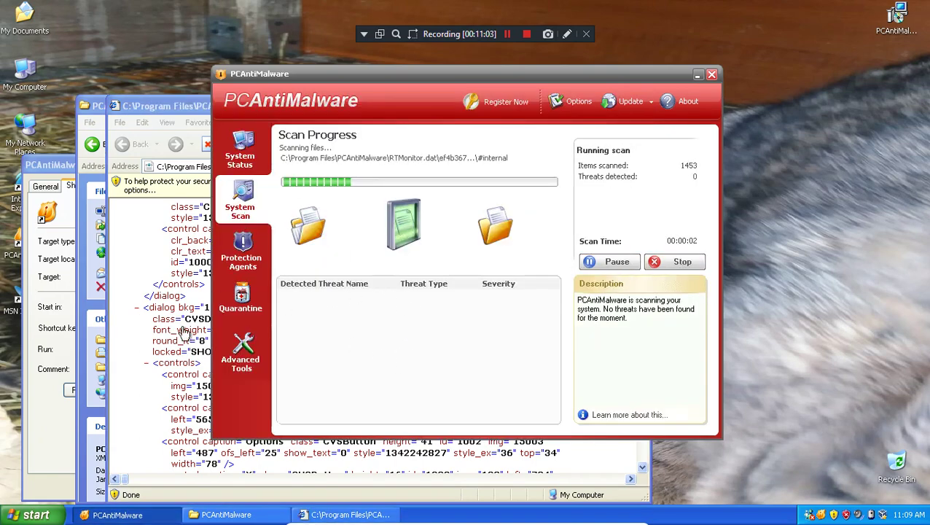
# - Read further through PCAM.xml down to the Activation Wizard dialog section and close the document
pyautogui.hotkey('alt', 'Tab')
pyautogui.scroll(-10, 587, 238)
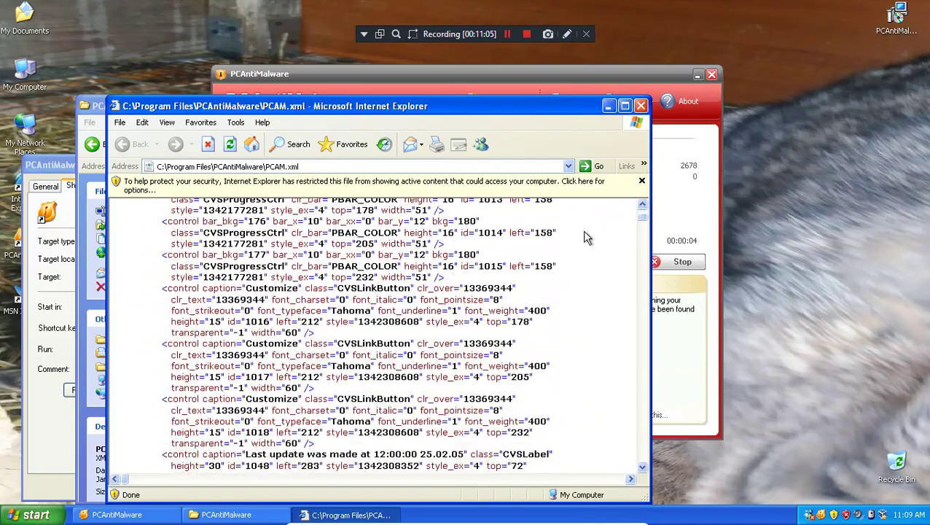
pyautogui.moveTo(644, 252); pyautogui.dragTo(614, 223)
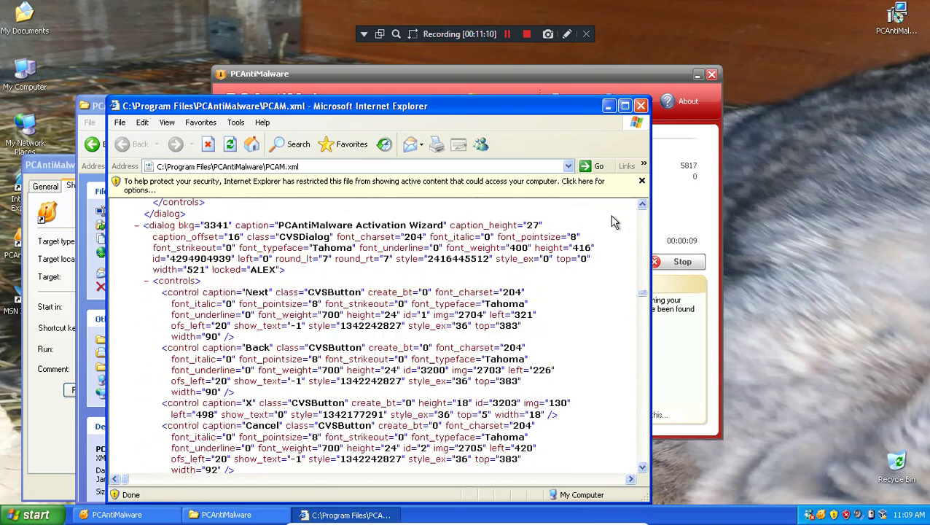
pyautogui.click(640, 106)
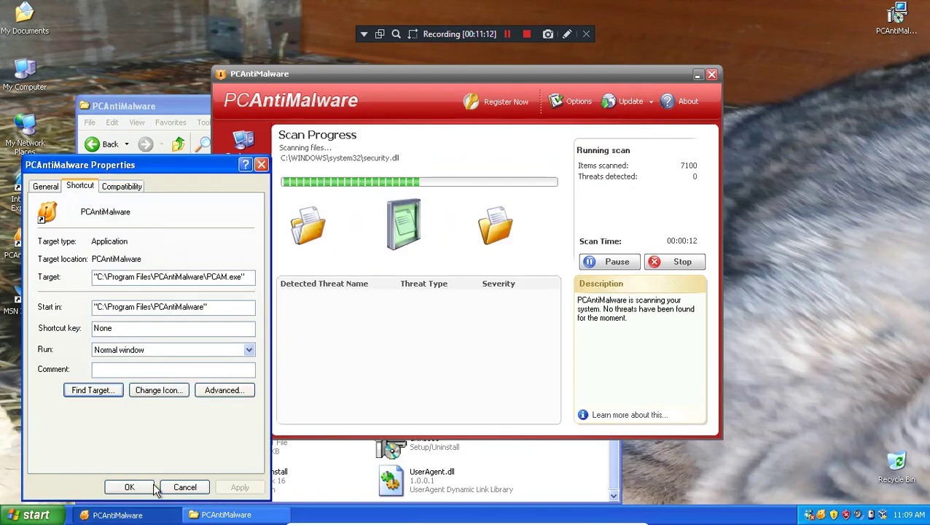
# - Go from the PCAntiMalware program folder up to drive C, open the WINDOWS folder and launch regedit
pyautogui.click(226, 514)
pyautogui.click(179, 145)
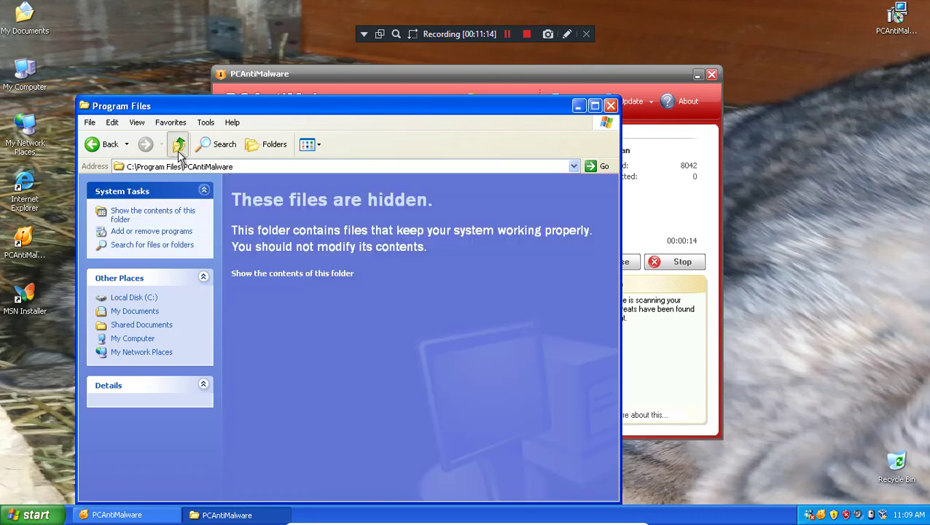
pyautogui.click(178, 144)
pyautogui.doubleClick(255, 233)
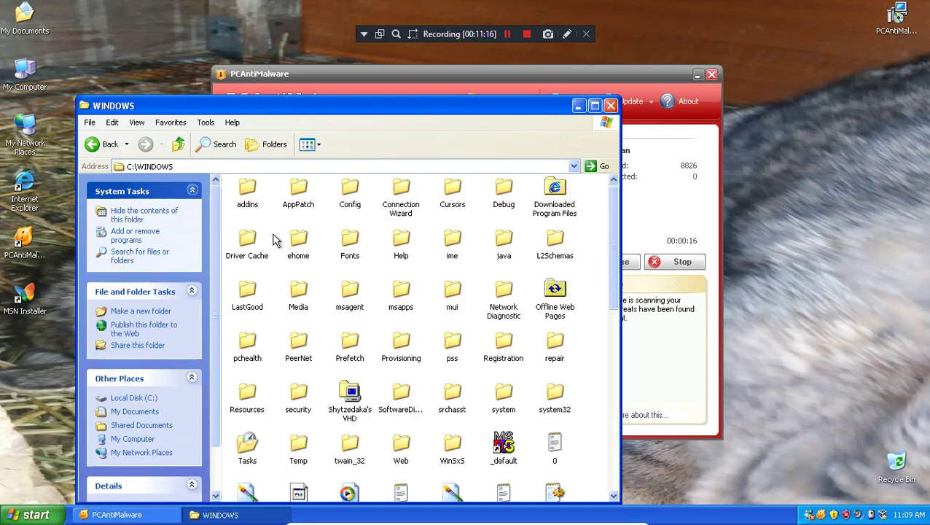
pyautogui.scroll(-10, 440, 332)
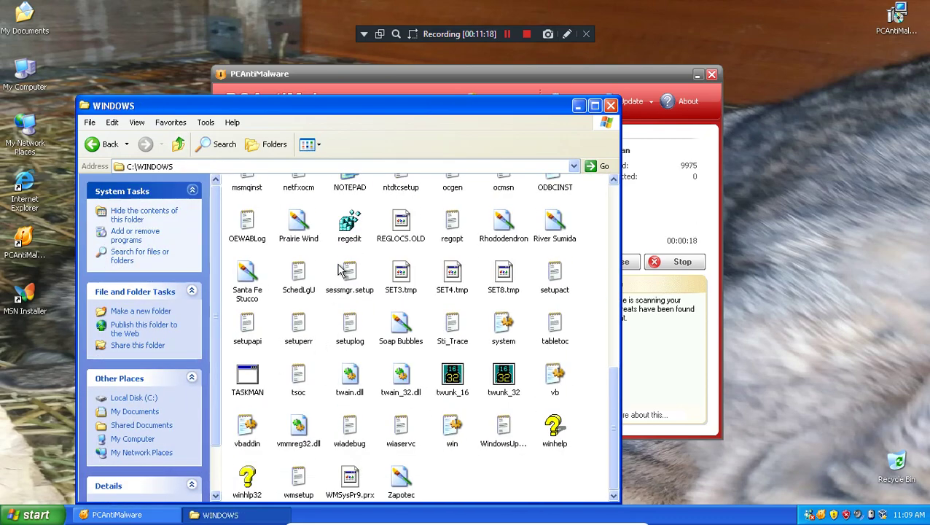
pyautogui.doubleClick(351, 228)
# - Expand HKEY_CURRENT_USER\Software\PCAntiMalware in the registry and view the values of its Settings key
pyautogui.click(113, 91)
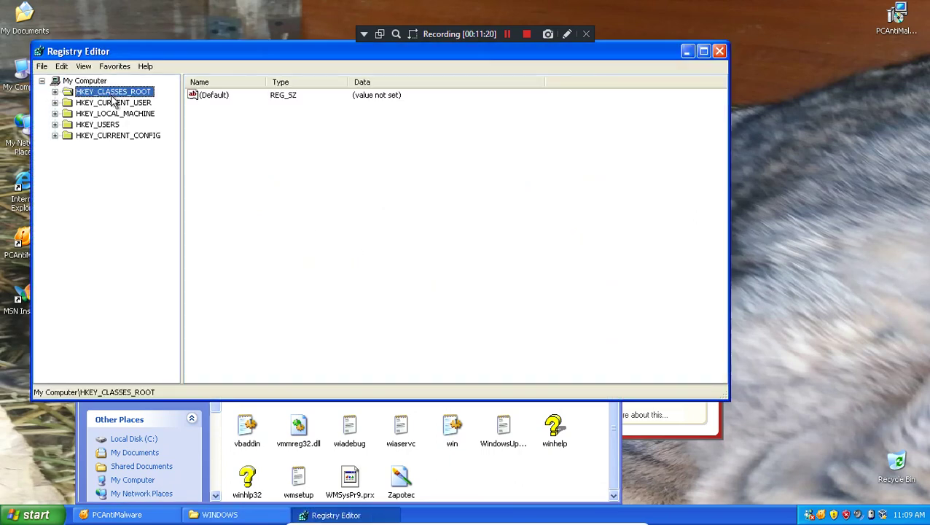
pyautogui.click(113, 103)
pyautogui.doubleClick(113, 103)
pyautogui.doubleClick(103, 201)
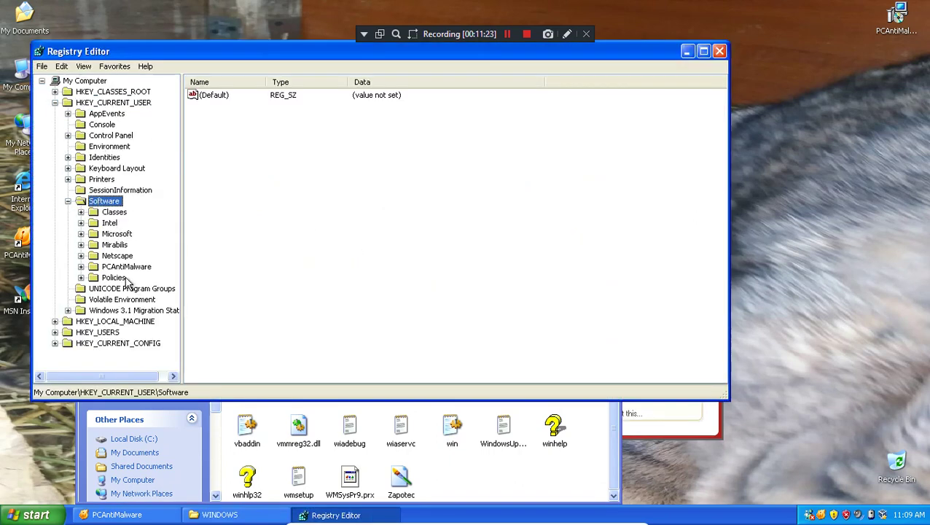
pyautogui.click(125, 267)
pyautogui.doubleClick(125, 268)
pyautogui.click(127, 278)
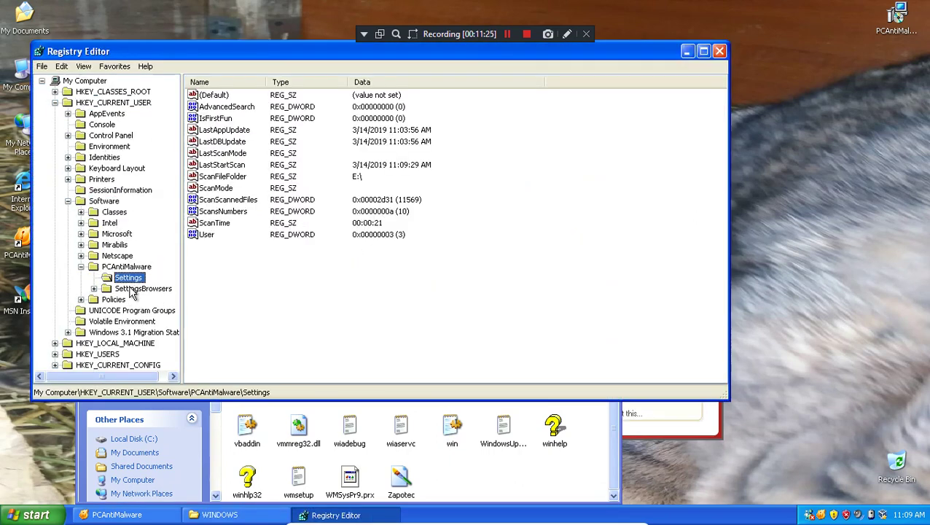
# - Expand the SettingsBrowsers key through IEks and Installation0001 to Profile0001 and view its values
pyautogui.doubleClick(135, 289)
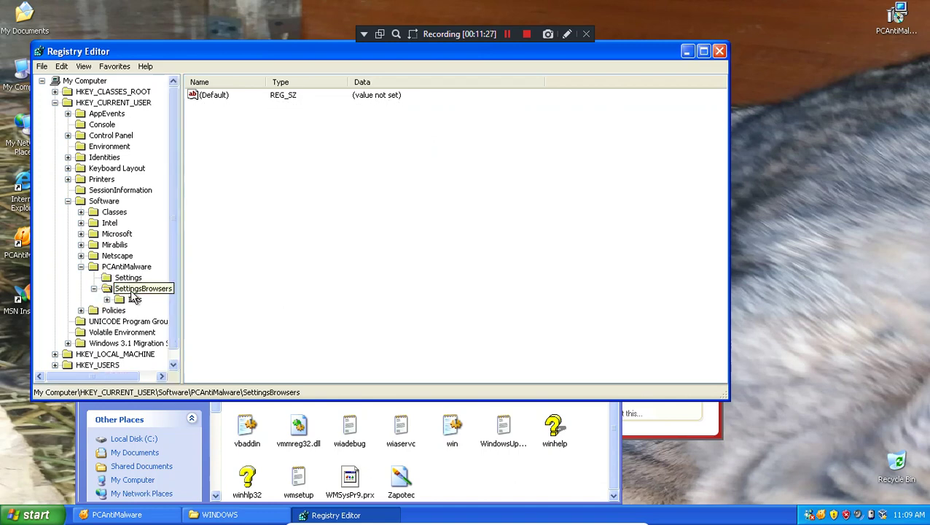
pyautogui.doubleClick(134, 300)
pyautogui.doubleClick(147, 312)
pyautogui.doubleClick(154, 321)
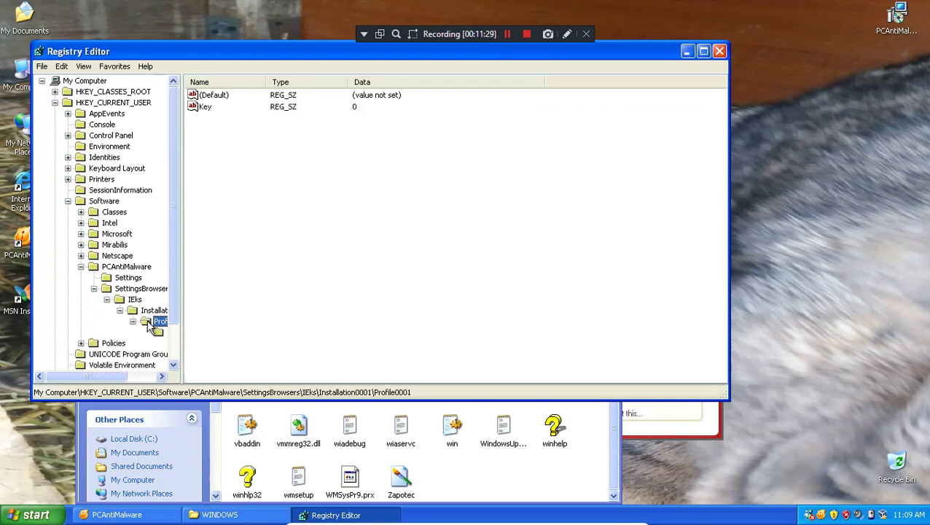
pyautogui.click(148, 312)
# - Close the Registry Editor and the WINDOWS folder window, and dismiss PCAntiMalware's registration offer
pyautogui.click(719, 51)
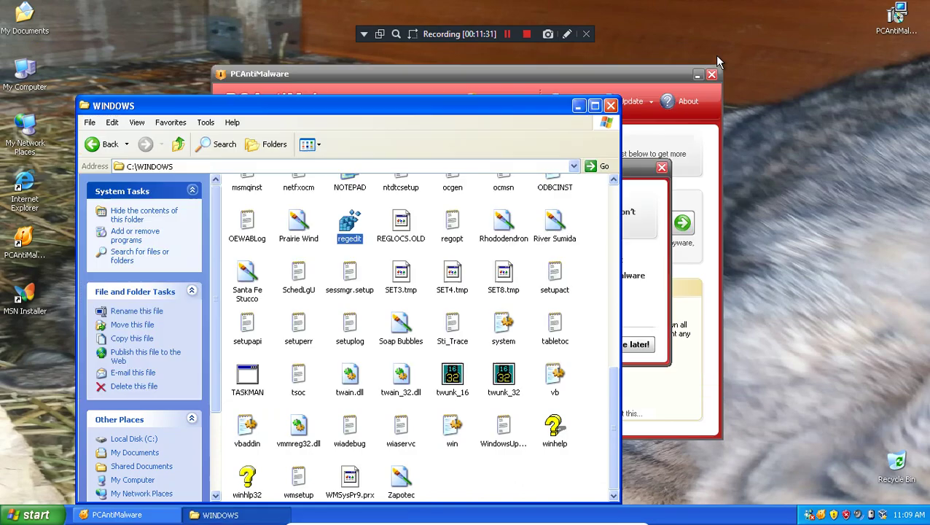
pyautogui.click(611, 106)
pyautogui.click(630, 344)
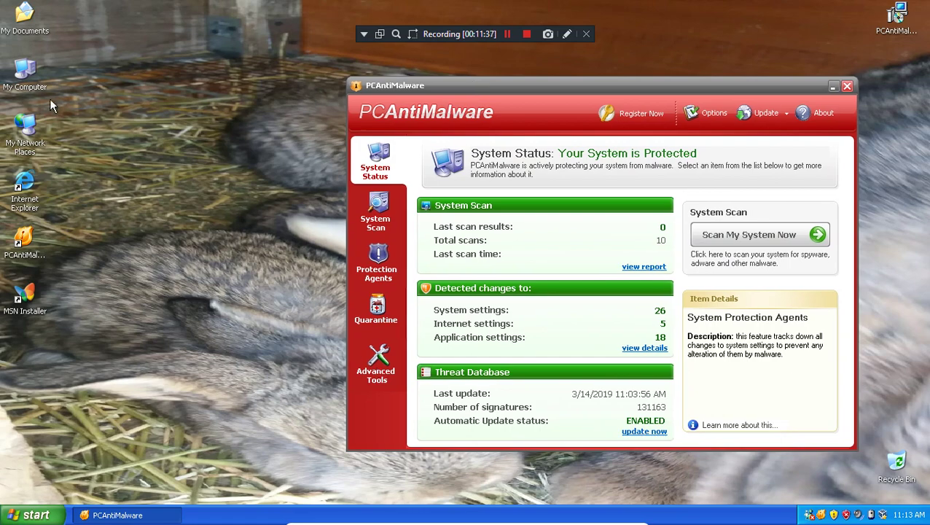
# - Open My Computer in a non-maximized window and go into the user's personal documents folder
pyautogui.doubleClick(28, 74)
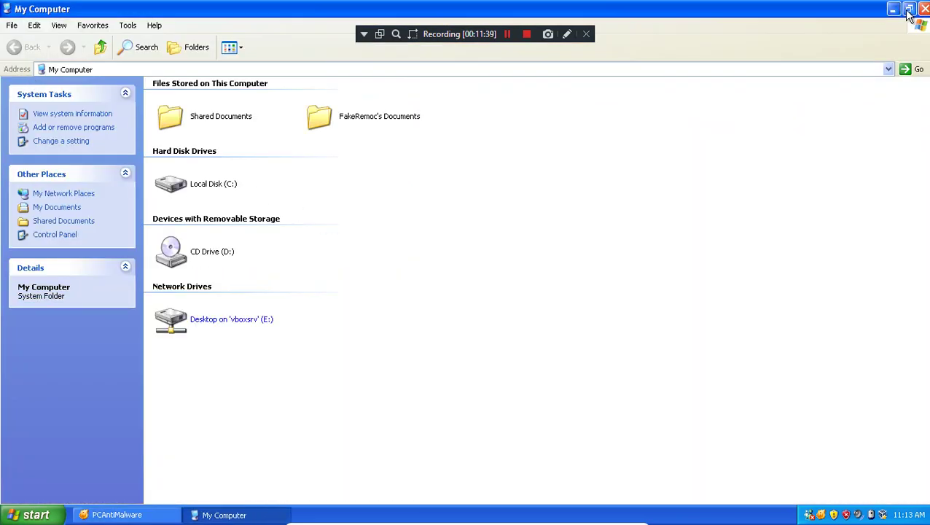
pyautogui.click(909, 10)
pyautogui.click(520, 417)
pyautogui.click(507, 36)
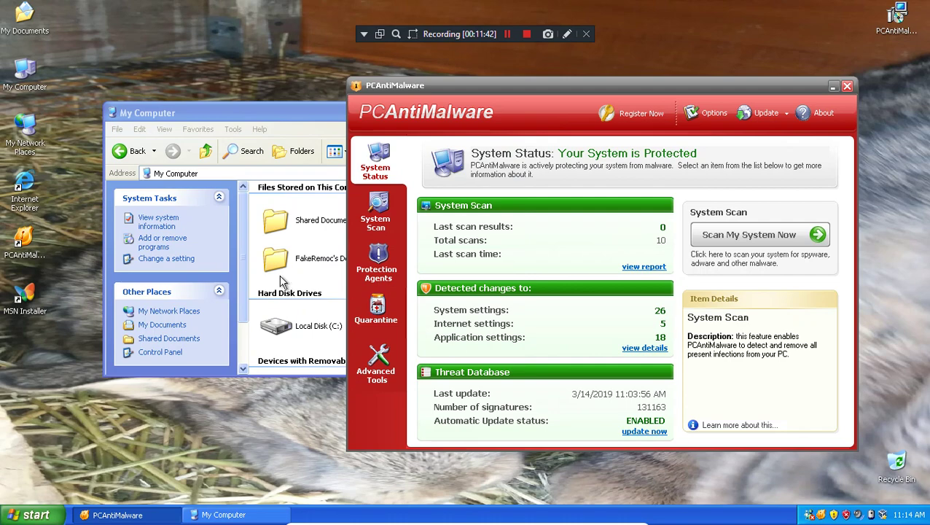
pyautogui.doubleClick(275, 256)
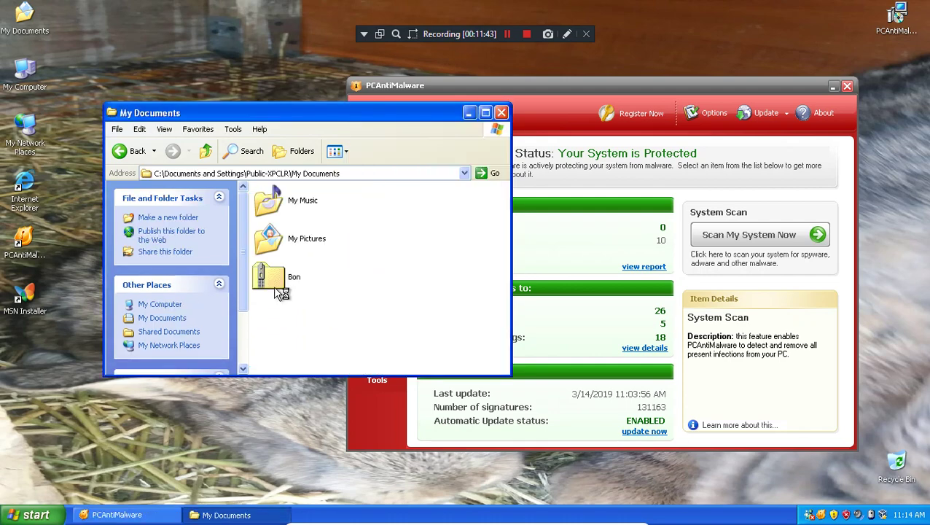
# - Scan the Bon zip archive with PCAntiMalware and close the registration offer
pyautogui.rightClick(274, 289)
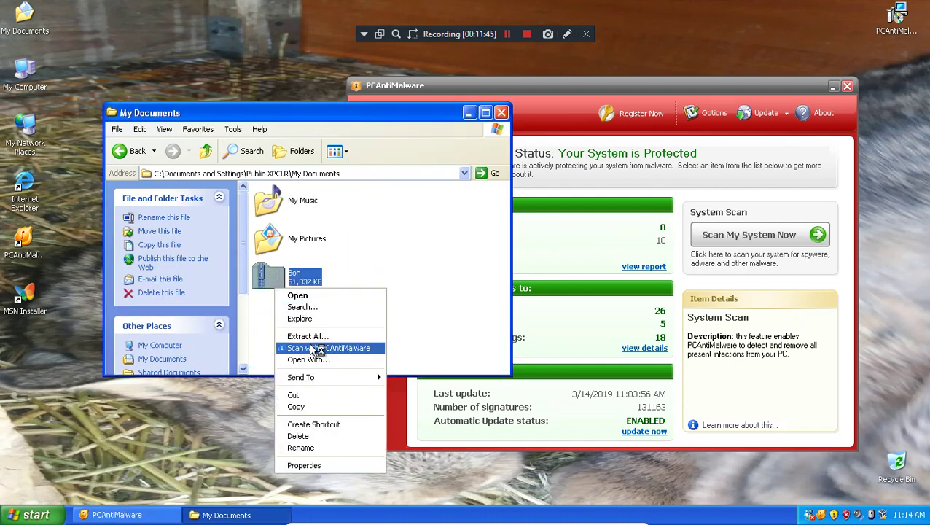
pyautogui.click(313, 348)
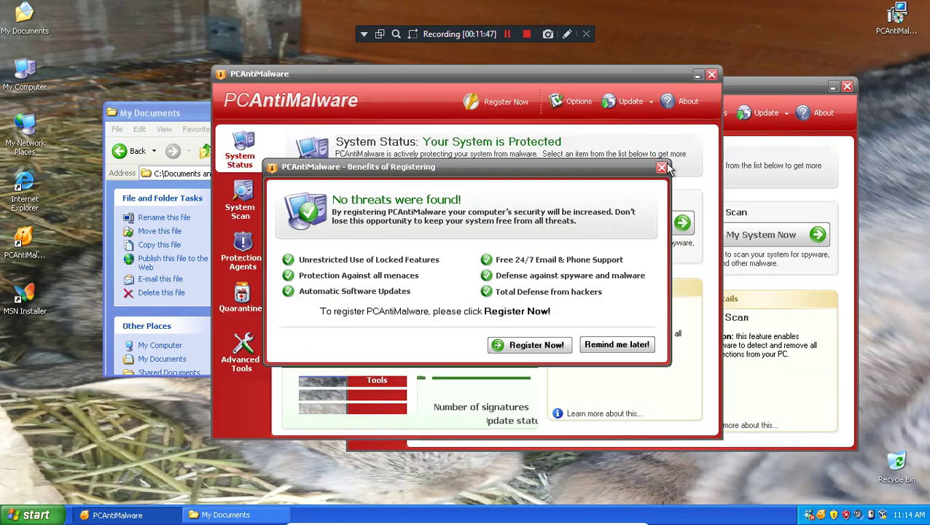
pyautogui.click(661, 167)
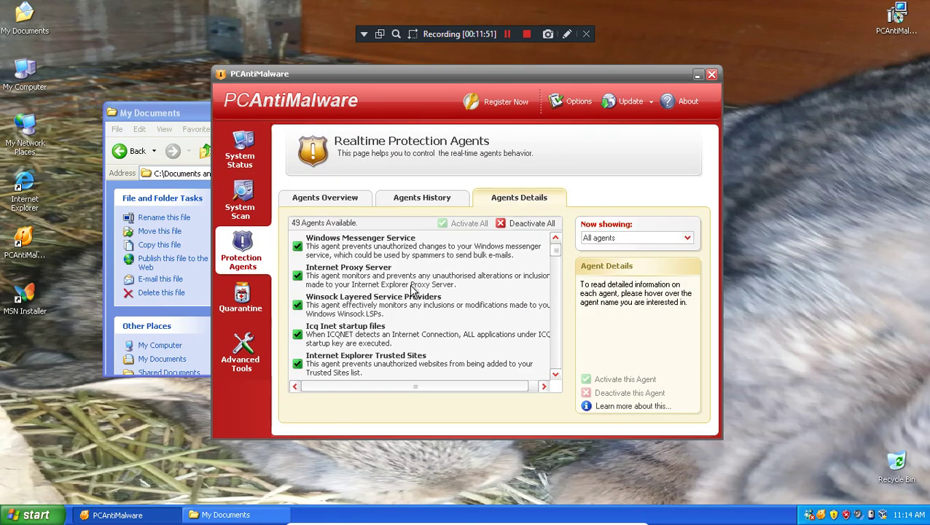
# - Review the details of all real-time protection agents, the system agents and the application agents
pyautogui.moveTo(556, 251); pyautogui.dragTo(548, 380)
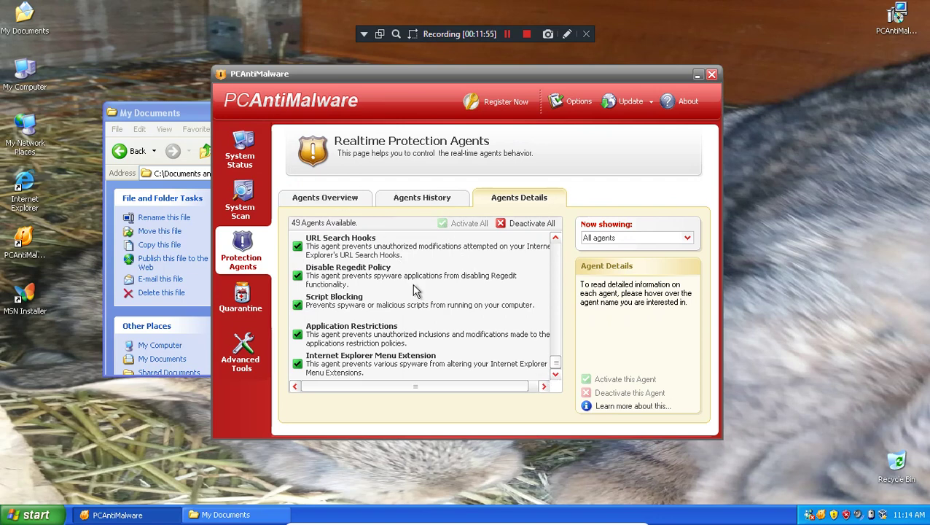
pyautogui.click(332, 191)
pyautogui.moveTo(483, 318)
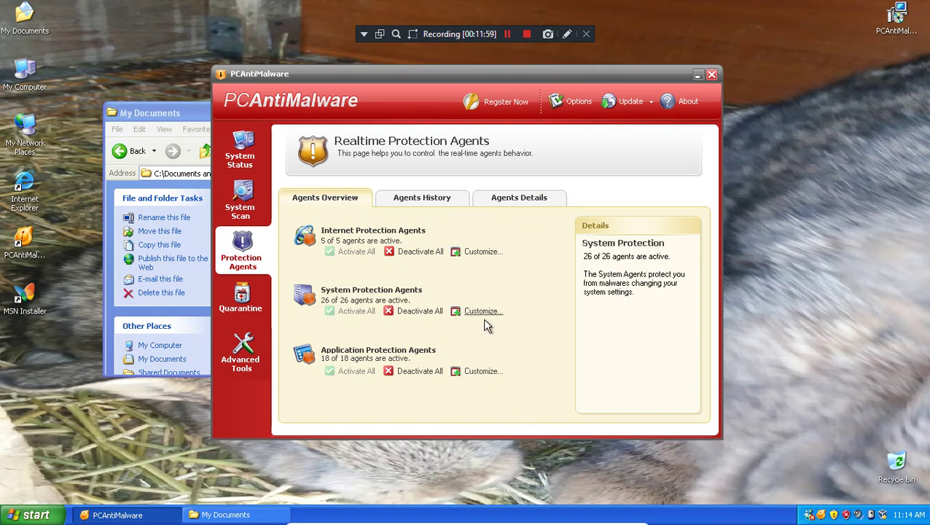
pyautogui.click(484, 312)
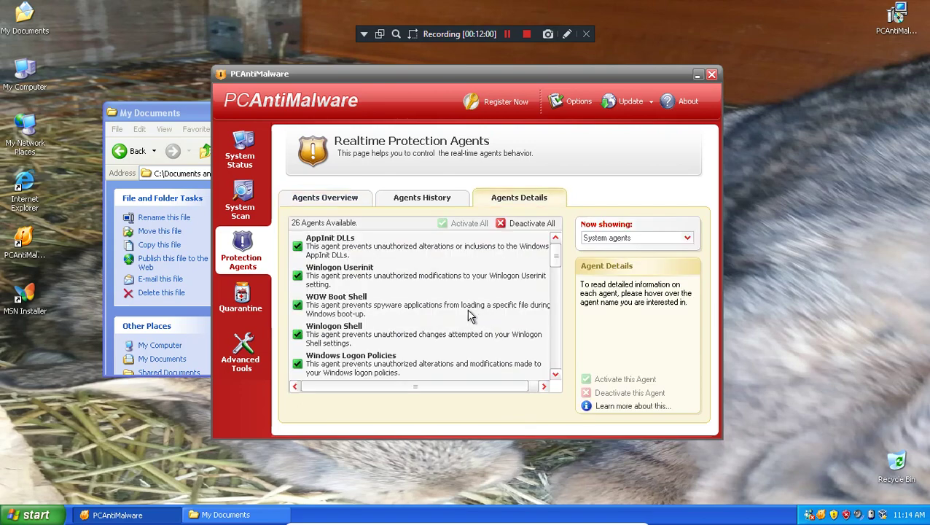
pyautogui.moveTo(551, 262); pyautogui.dragTo(562, 210)
pyautogui.click(313, 202)
pyautogui.click(481, 372)
pyautogui.click(325, 197)
# - Launch BonziBuddy432 from the Bon archive and place the PCAntiMalware window beside it on the System Status page
pyautogui.click(224, 162)
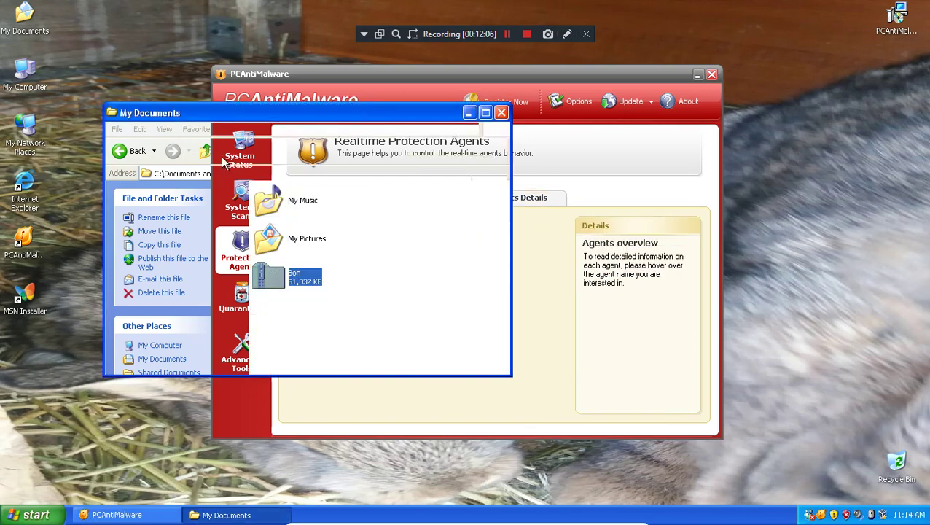
pyautogui.doubleClick(308, 271)
pyautogui.click(285, 208)
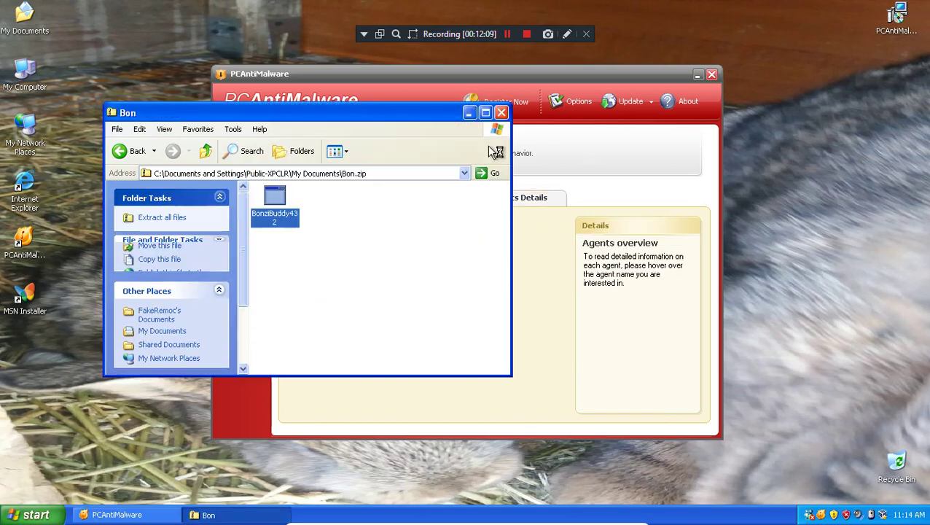
pyautogui.moveTo(452, 86); pyautogui.dragTo(650, 90)
pyautogui.click(450, 166)
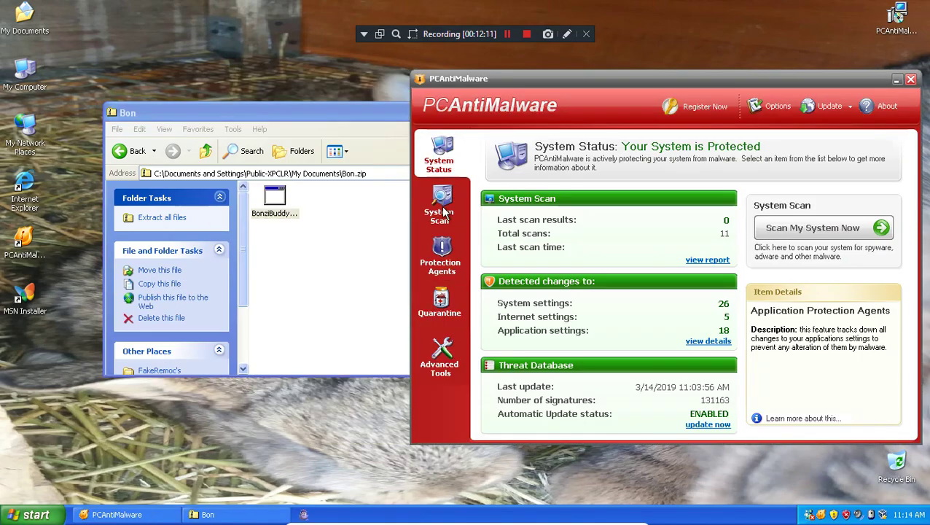
# - Go through the BonziBuddy432 setup wizard and start the installation
pyautogui.moveTo(357, 139); pyautogui.dragTo(168, 113)
pyautogui.click(463, 145)
pyautogui.click(339, 228)
pyautogui.click(364, 354)
pyautogui.click(373, 355)
# - Start a complete system scan in PCAntiMalware while BonziBuddy432 is installing
pyautogui.click(437, 212)
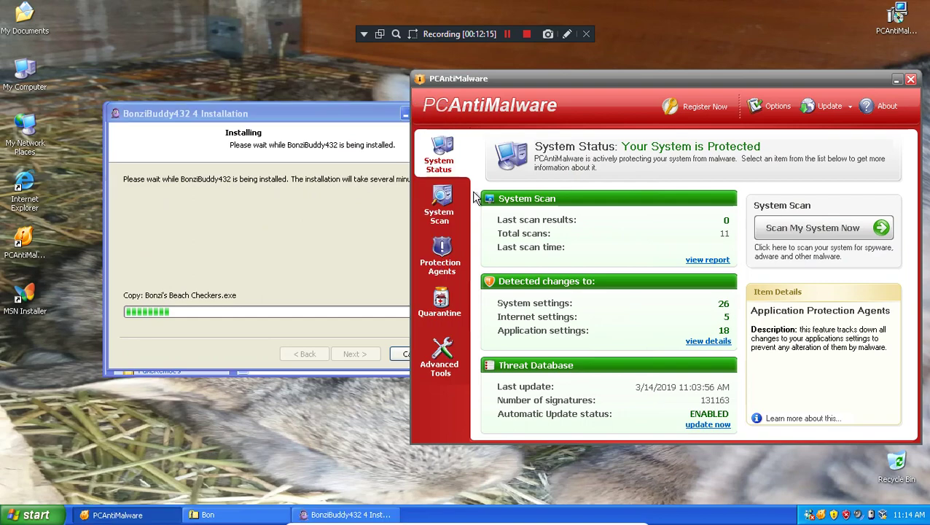
pyautogui.click(438, 212)
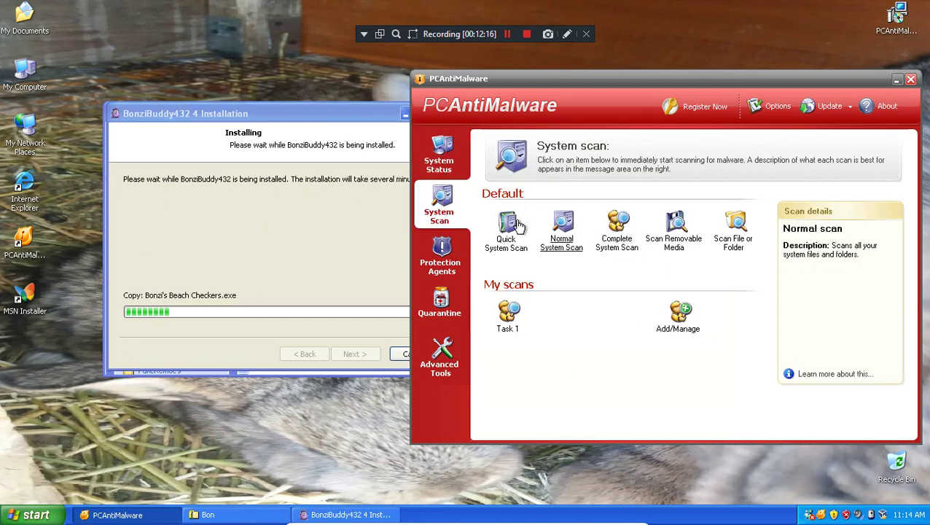
pyautogui.click(617, 240)
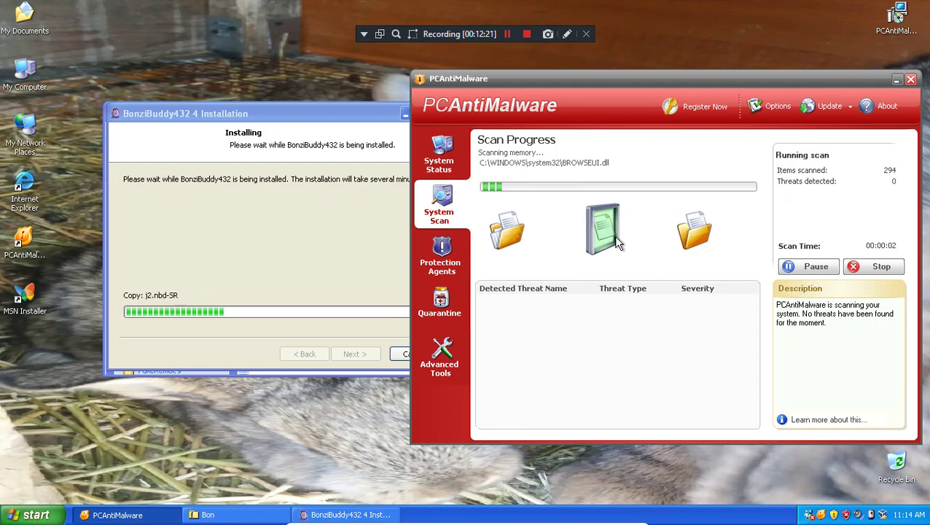
# - Open the Autorun Manager among the advanced tools and list the user registry and system registry auto-run entries
pyautogui.click(446, 259)
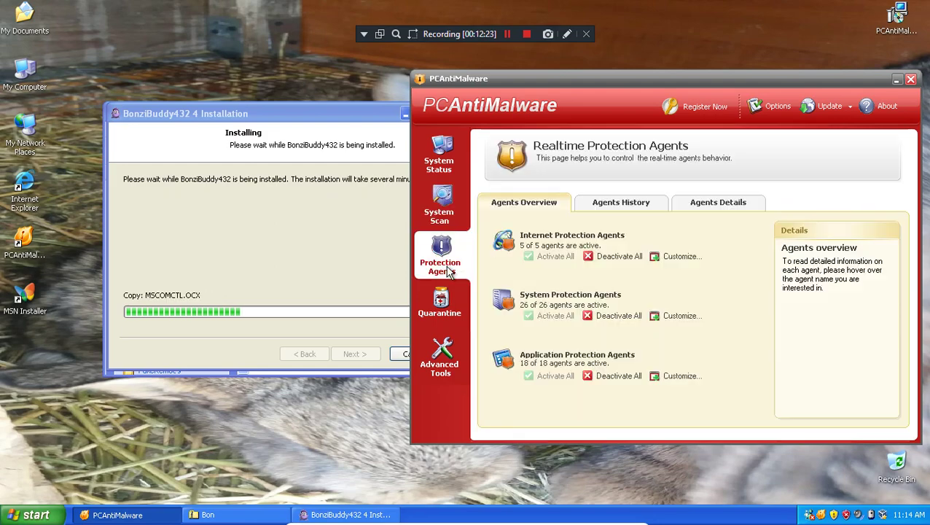
pyautogui.click(444, 299)
pyautogui.click(445, 357)
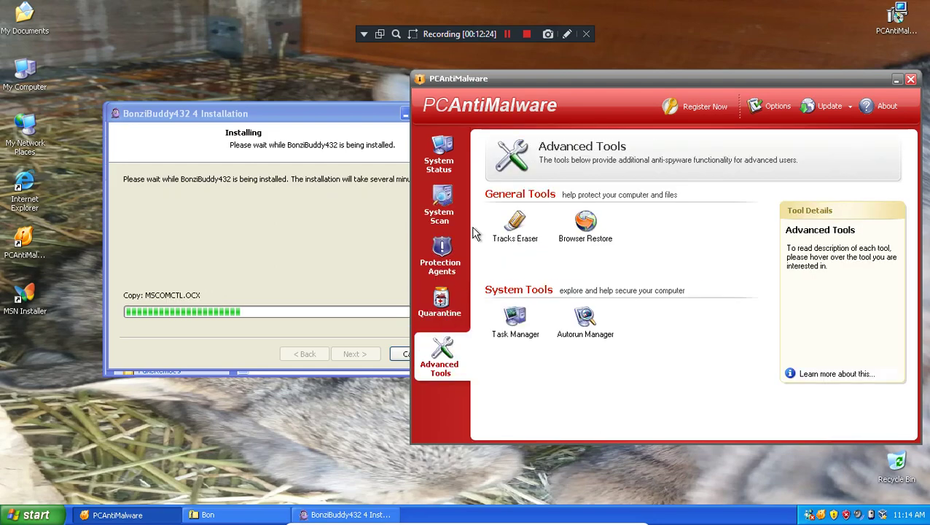
pyautogui.click(587, 315)
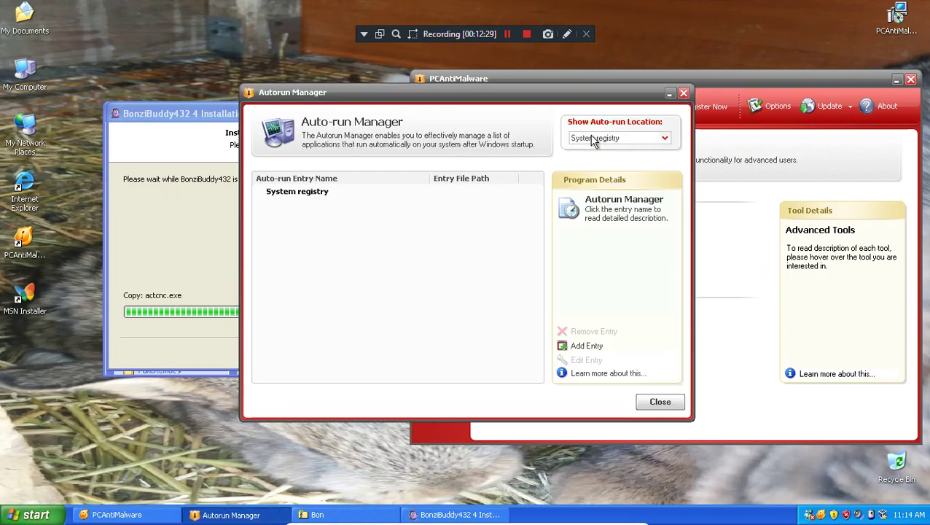
pyautogui.click(591, 139)
pyautogui.click(610, 179)
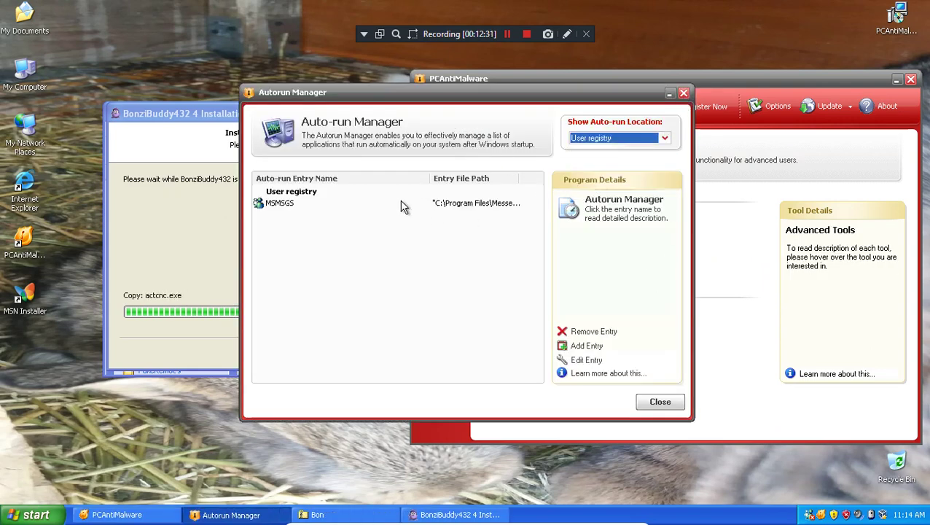
pyautogui.click(587, 140)
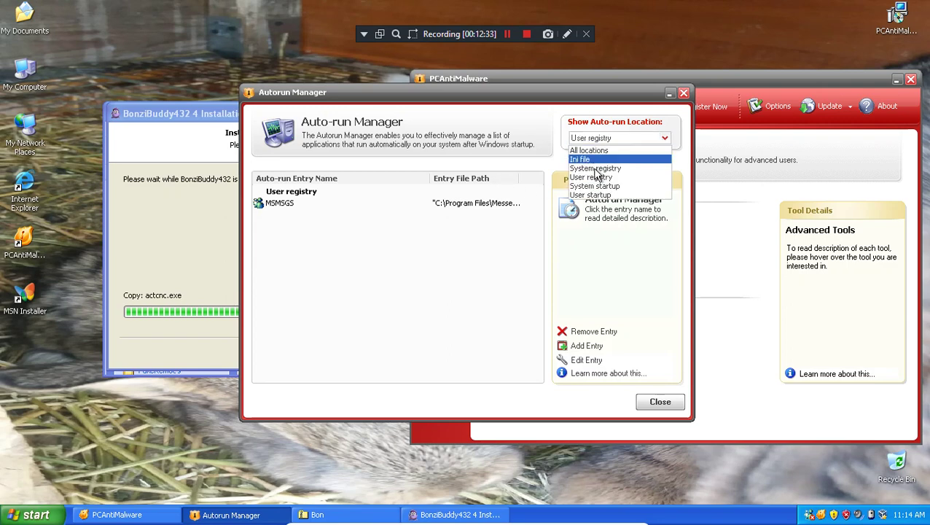
pyautogui.click(597, 170)
pyautogui.click(605, 138)
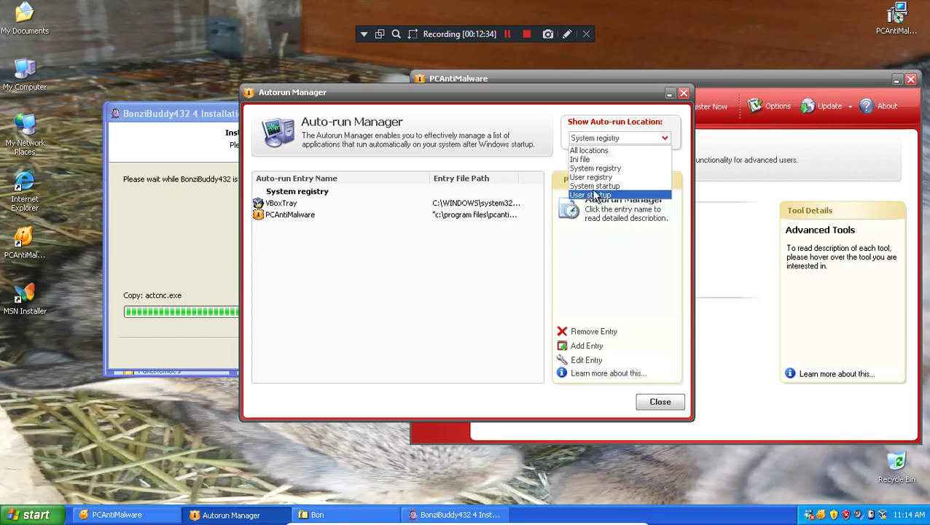
# - Remove the PCAntiMalware entry from the system registry auto-run list and close the Autorun Manager
pyautogui.click(459, 220)
pyautogui.click(459, 216)
pyautogui.click(594, 330)
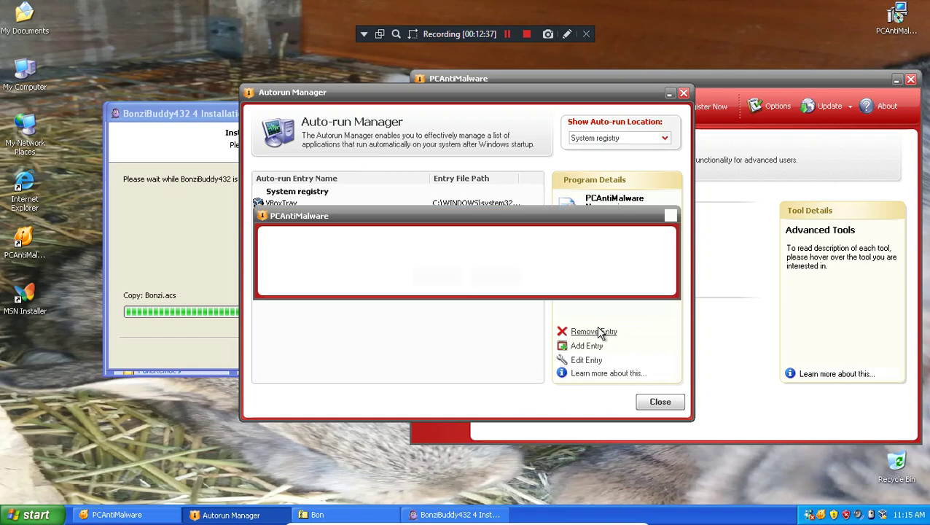
pyautogui.click(440, 277)
pyautogui.press('Escape')
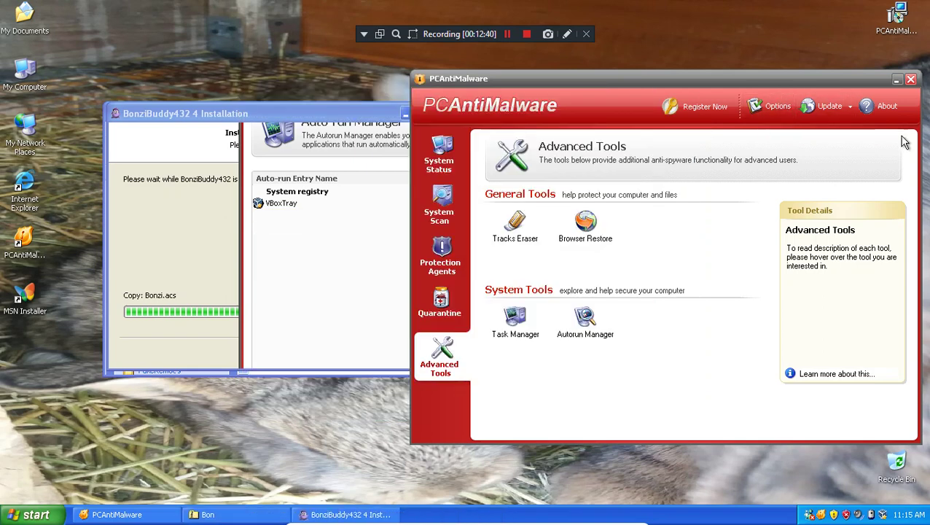
# - Open the PCAntiMalware options, postpone the threat registration reminder and accept the options dialog
pyautogui.click(783, 105)
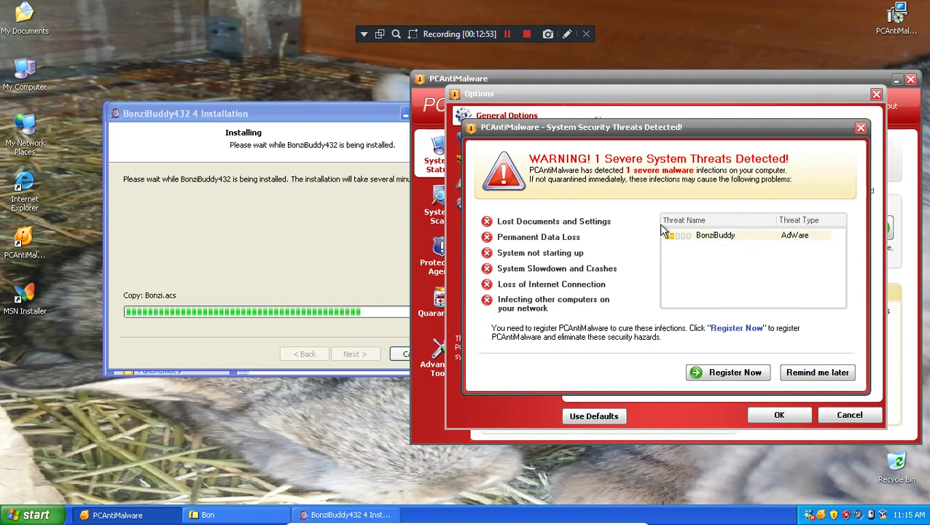
pyautogui.click(816, 373)
pyautogui.click(777, 413)
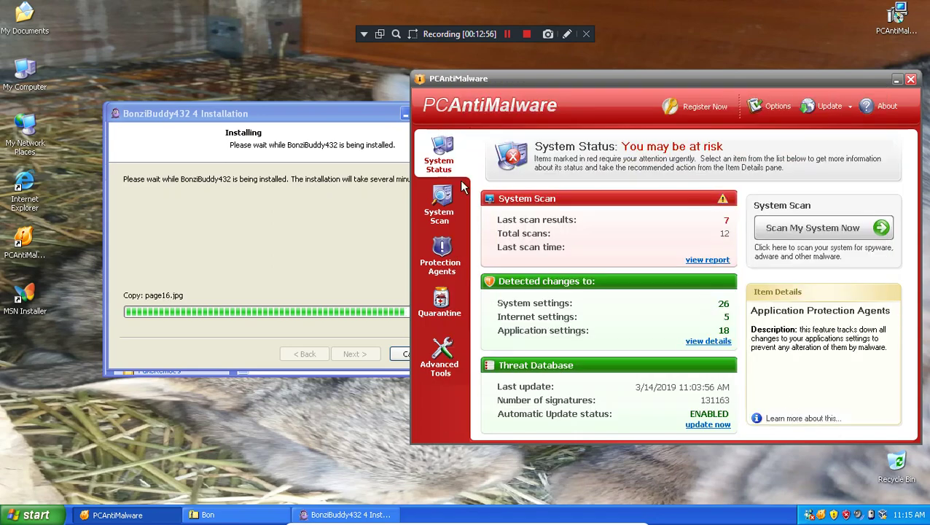
# - View the system scan report from the System Status page twice, postponing registration each time
pyautogui.click(709, 261)
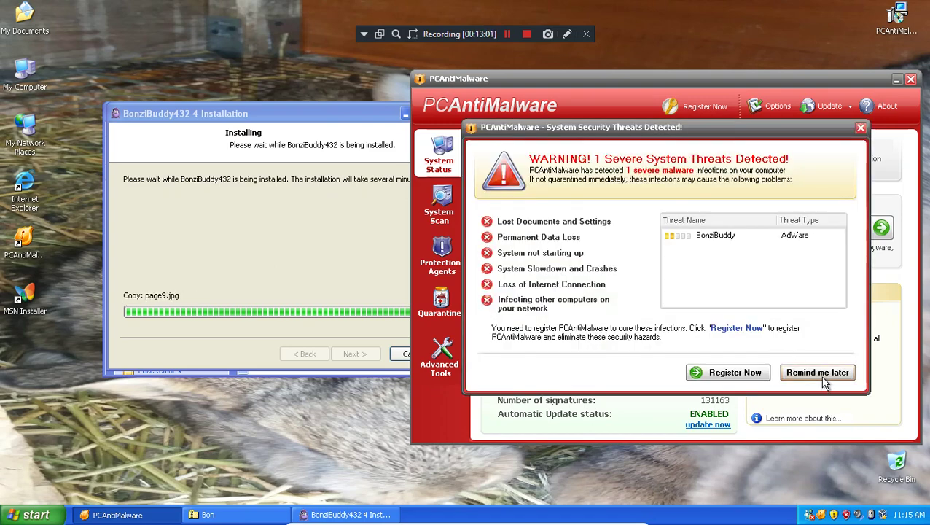
pyautogui.click(817, 372)
pyautogui.click(704, 263)
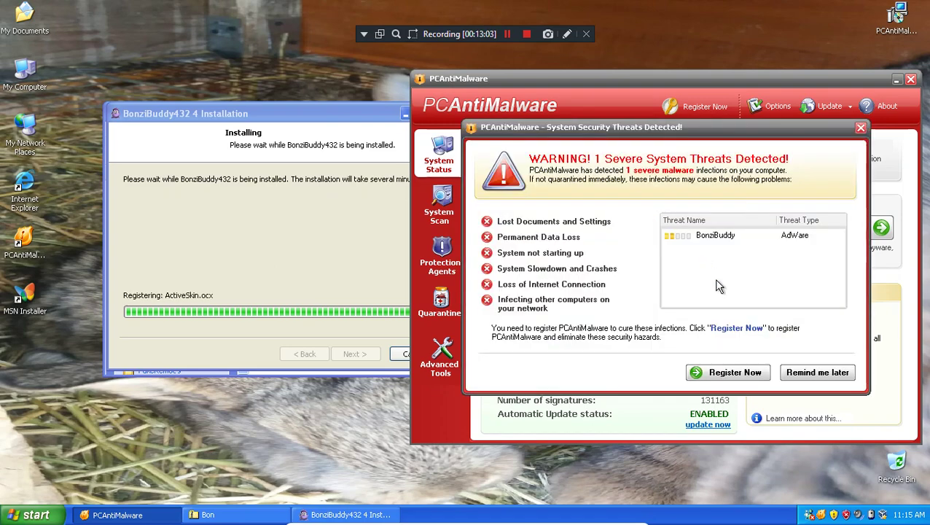
pyautogui.click(815, 372)
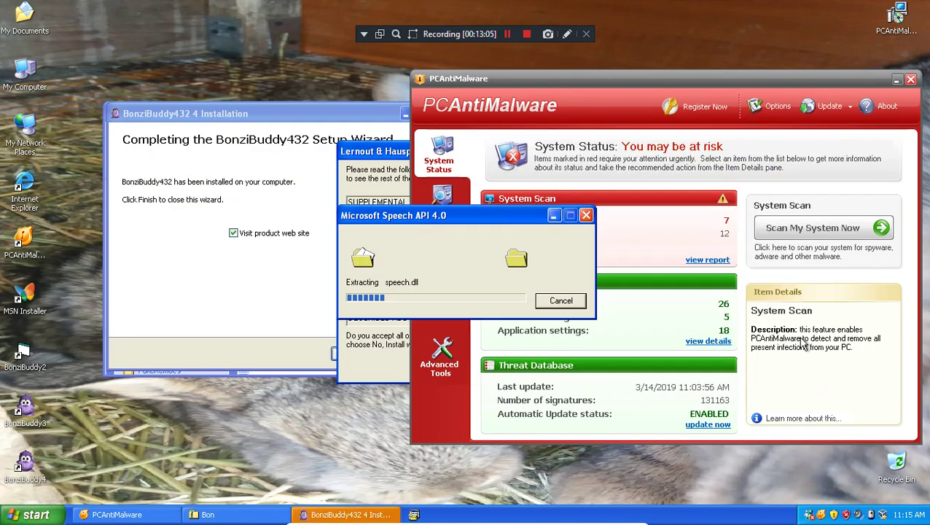
# - Accept the Lernout & Hauspie speech licence and finish the BonziBuddy432 setup wizard
pyautogui.click(503, 368)
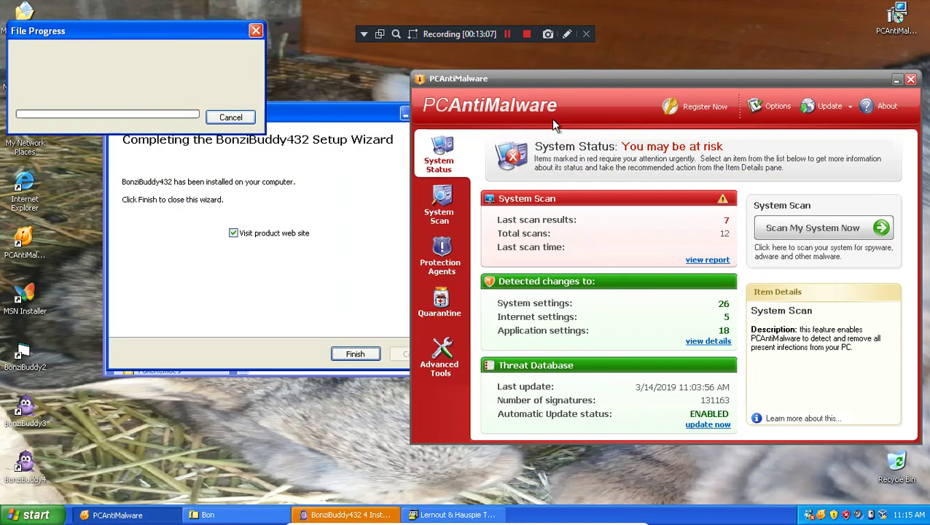
pyautogui.moveTo(503, 75); pyautogui.dragTo(436, 73)
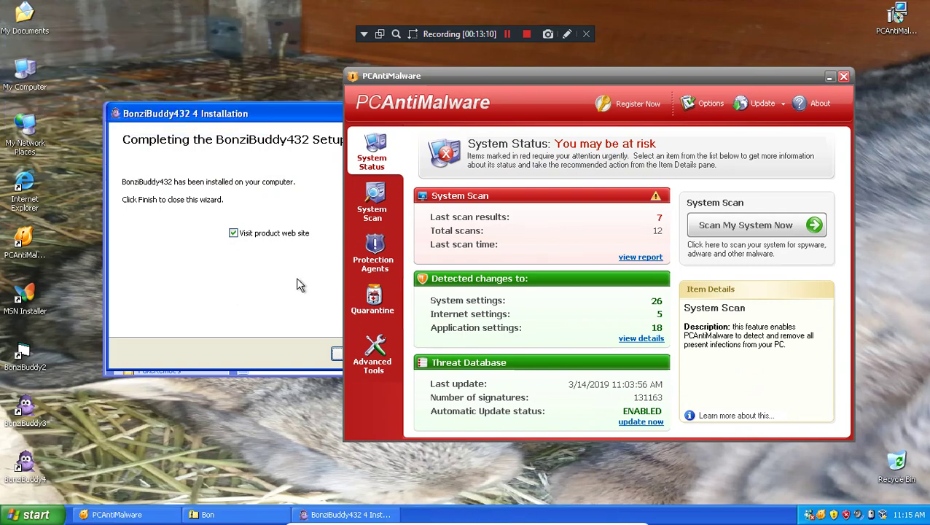
pyautogui.click(339, 357)
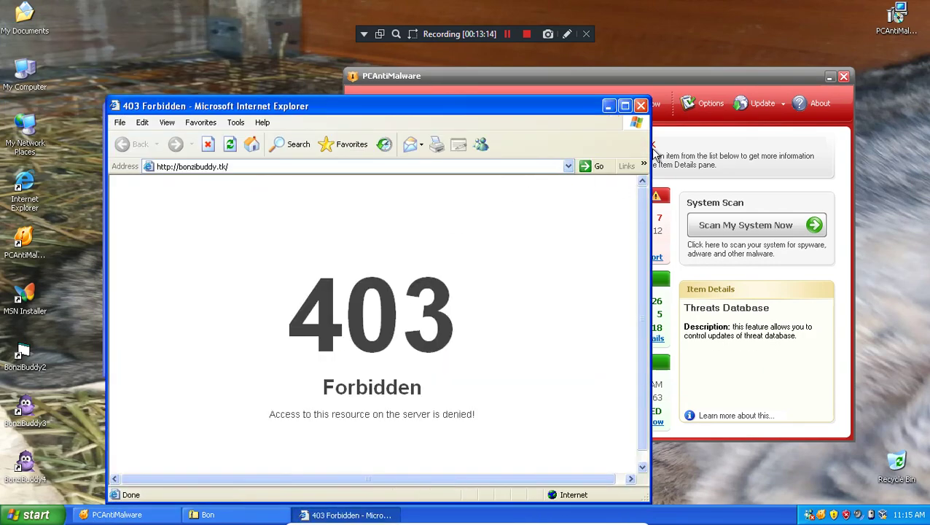
# - Close the BonziBuddy product web site and the Bon archive window
pyautogui.click(641, 105)
pyautogui.click(311, 265)
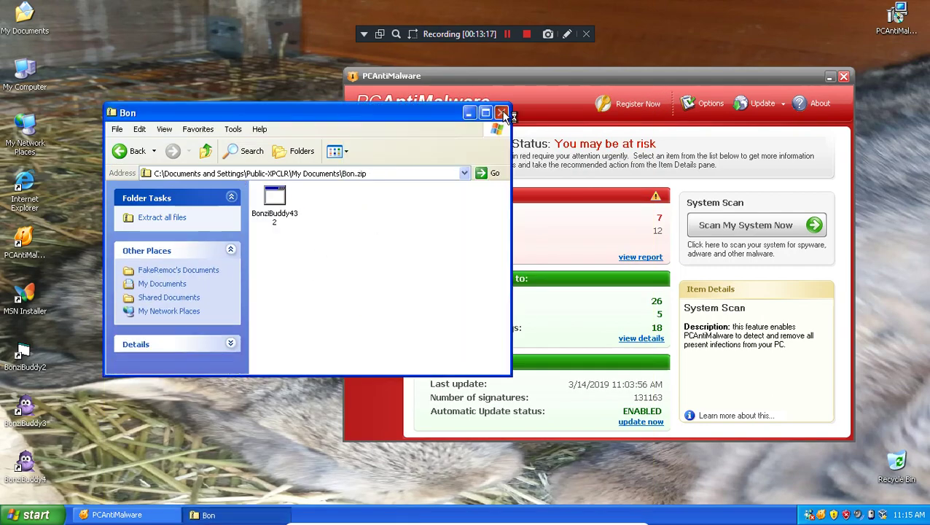
pyautogui.click(503, 113)
# - Start another complete system scan now that BonziBuddy432 is installed
pyautogui.click(372, 203)
pyautogui.click(373, 251)
pyautogui.click(371, 202)
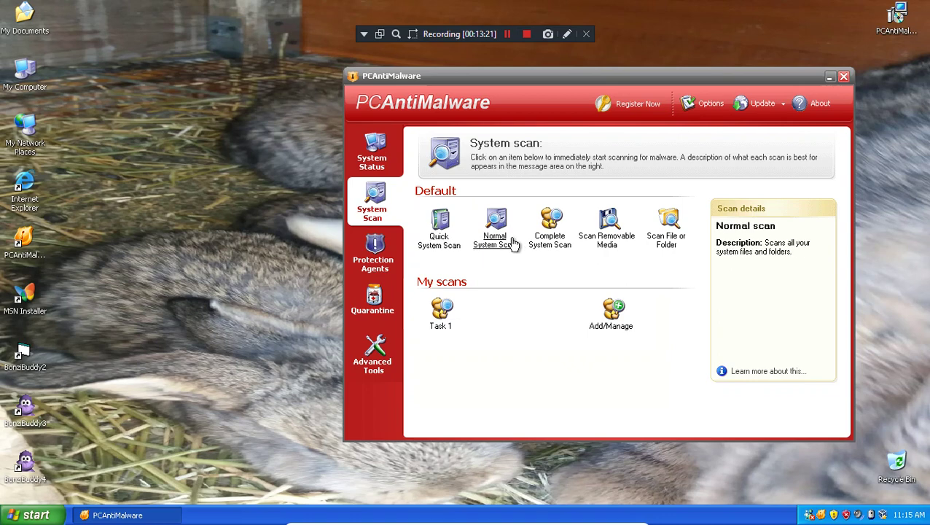
pyautogui.click(552, 246)
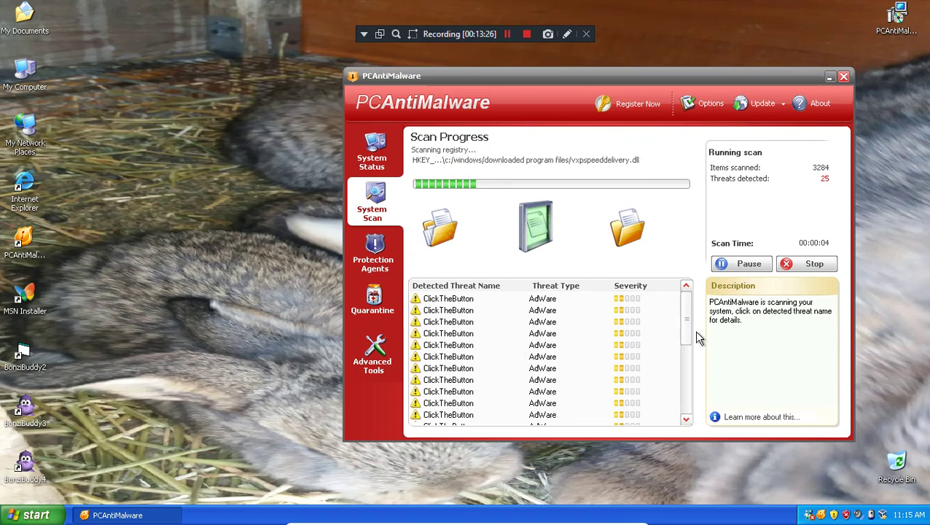
# - Examine the descriptions of the ClickTheButton and BonziBuddy threats in the running scan's list
pyautogui.moveTo(685, 330); pyautogui.dragTo(686, 386)
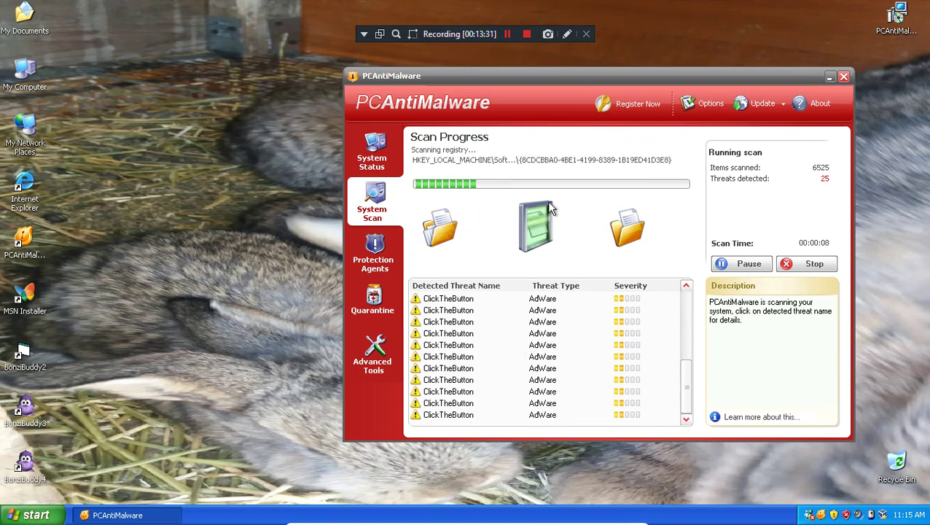
pyautogui.moveTo(493, 76); pyautogui.dragTo(314, 61)
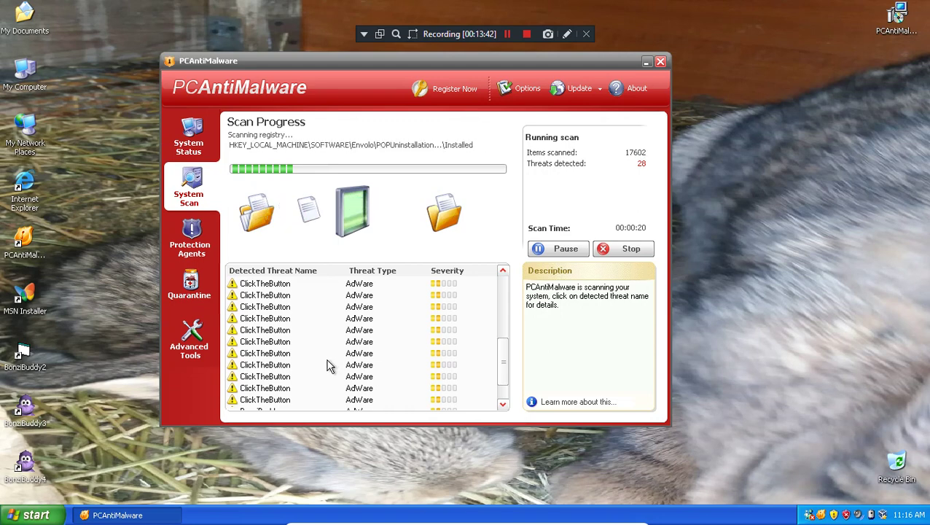
pyautogui.click(328, 364)
pyautogui.click(294, 399)
pyautogui.click(284, 388)
pyautogui.click(280, 342)
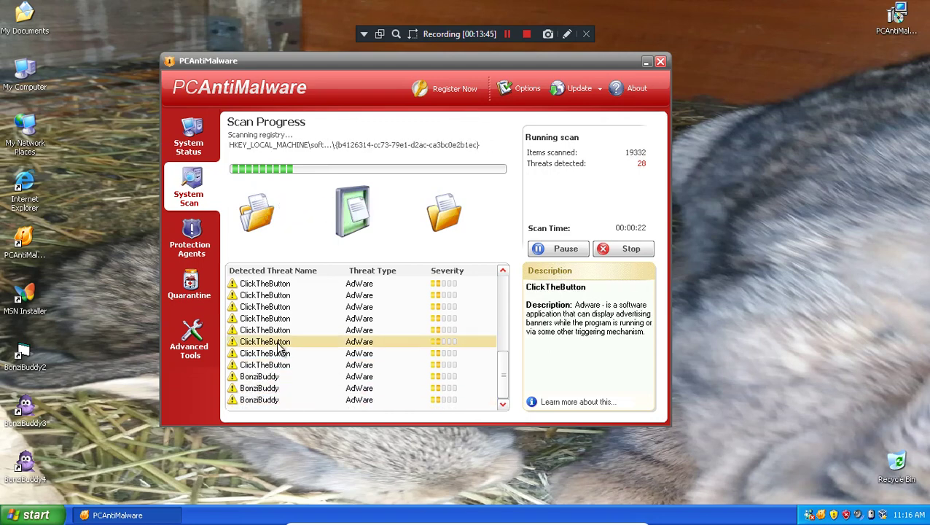
pyautogui.click(322, 376)
pyautogui.click(344, 388)
pyautogui.click(304, 343)
pyautogui.click(325, 388)
# - Launch BonziBuddy4 from the desktop and arrange the PCAntiMalware and BonziBUDDY registration windows side by side
pyautogui.click(29, 463)
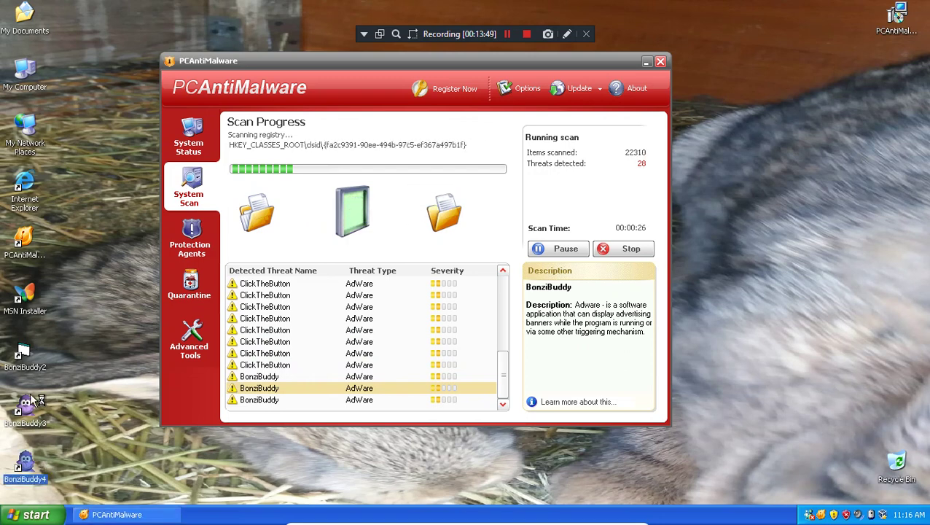
pyautogui.click(330, 180)
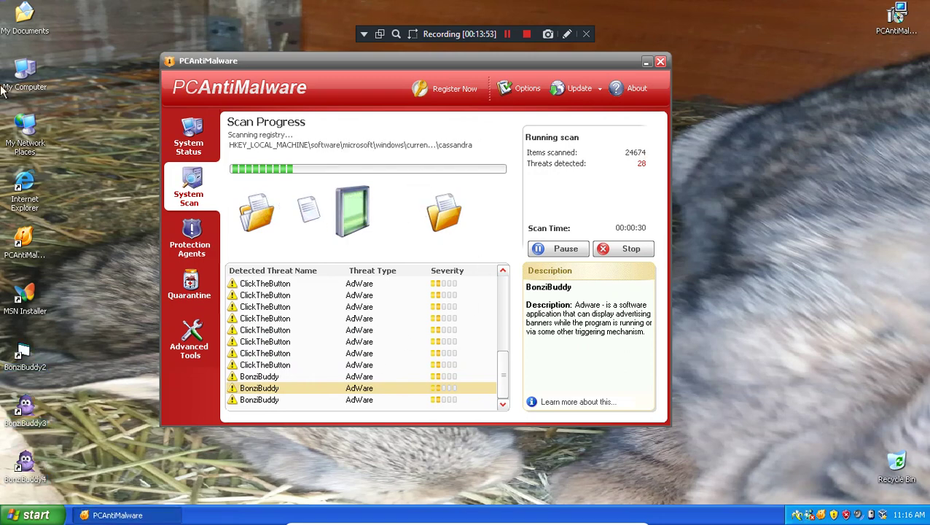
pyautogui.click(68, 386)
pyautogui.moveTo(199, 65); pyautogui.dragTo(472, 98)
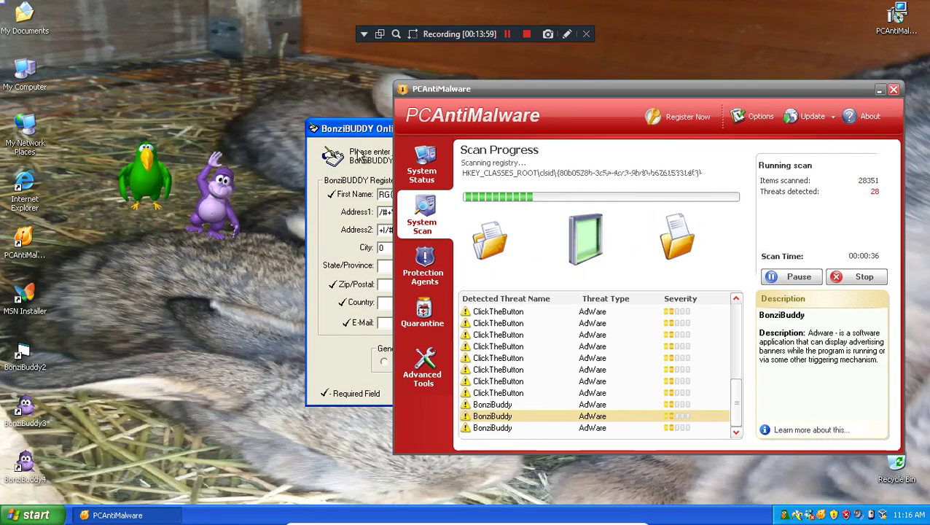
pyautogui.click(331, 126)
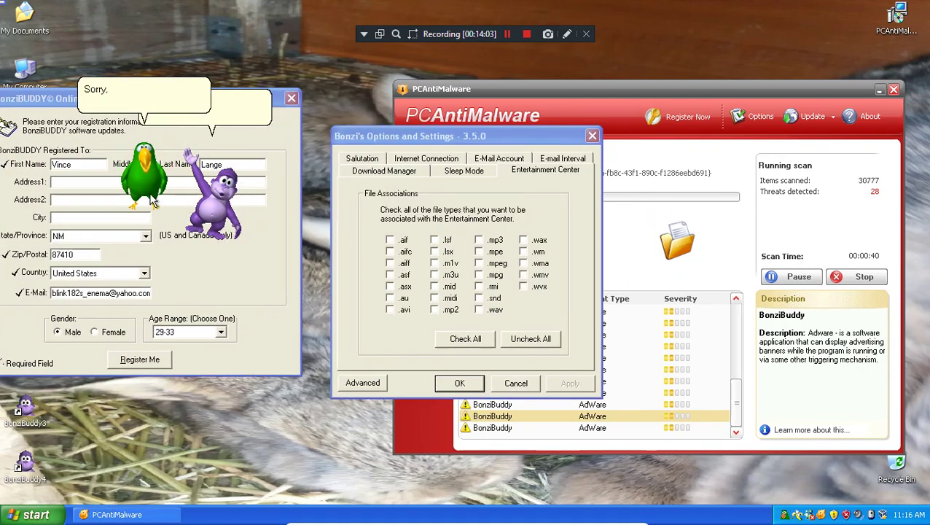
# - Exit the green parrot character, then close the BonziBUDDY registration form and cancel Bonzi's Options and Settings
pyautogui.rightClick(122, 183)
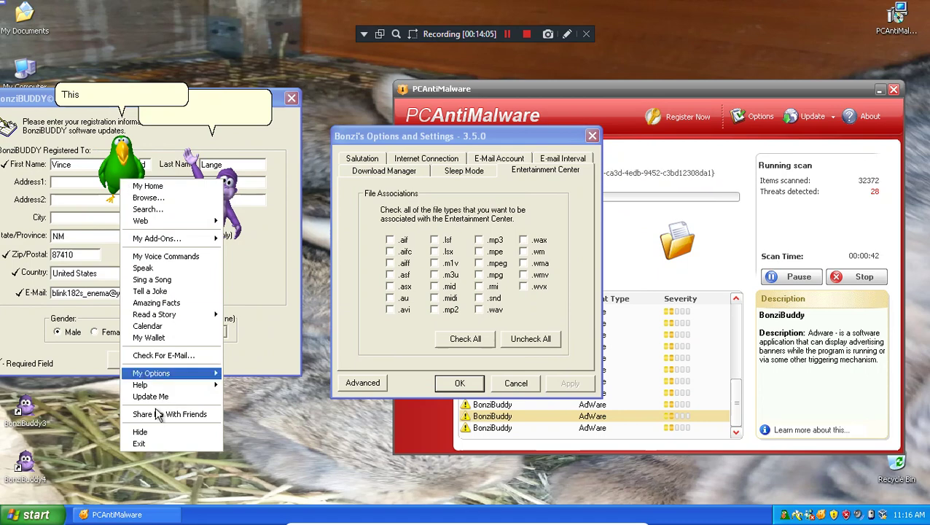
pyautogui.click(139, 443)
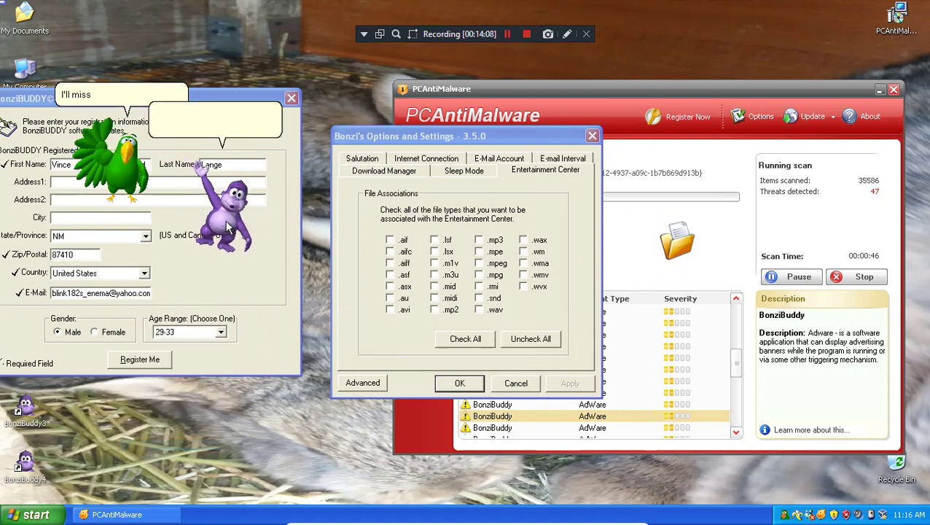
pyautogui.click(156, 362)
pyautogui.click(291, 99)
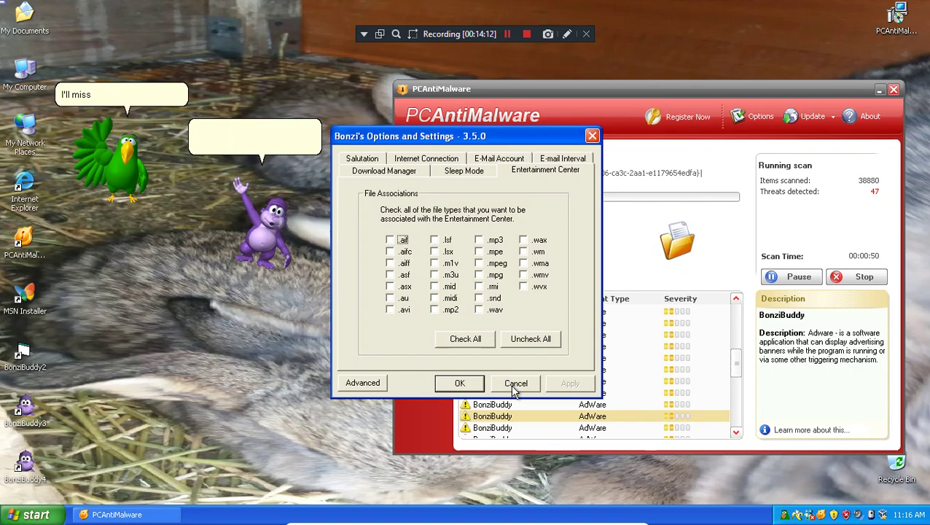
pyautogui.click(514, 384)
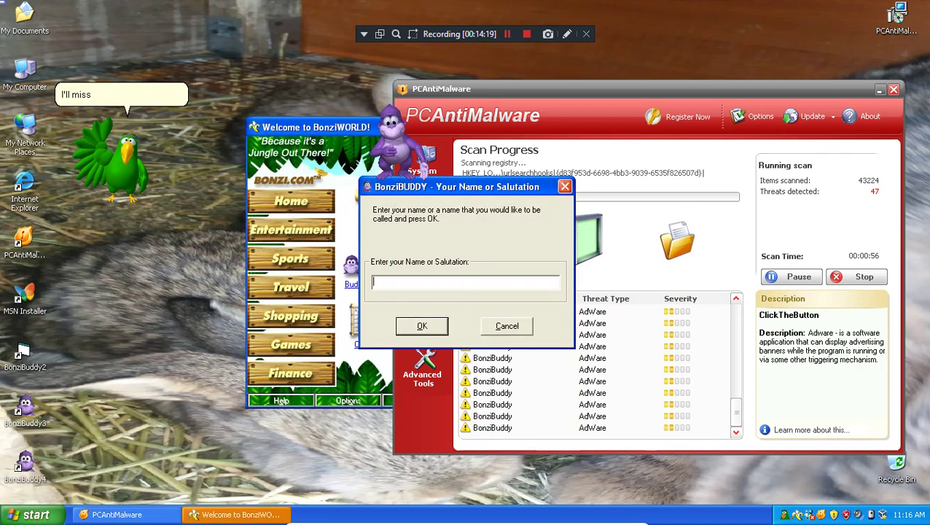
# - Give BonziBUDDY the name PCAntiMalware and raise the Windows master volume to maximum, closing the volume mixer and the registration form
pyautogui.write('PCAntiMalware')
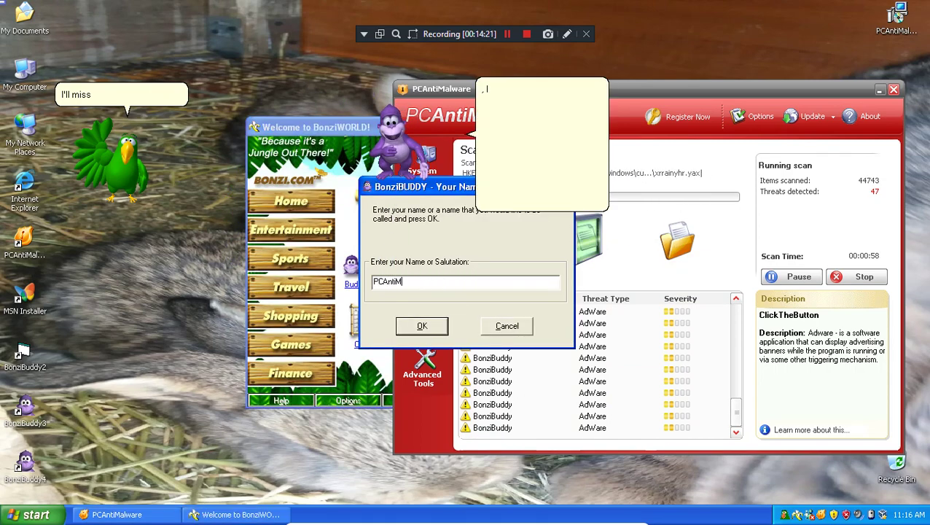
pyautogui.click(862, 517)
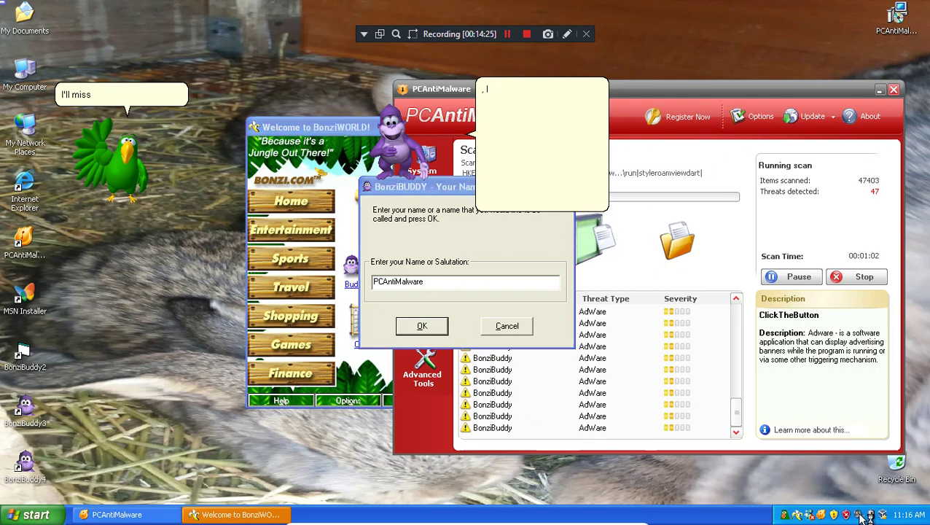
pyautogui.rightClick(862, 517)
pyautogui.moveTo(48, 147); pyautogui.dragTo(51, 142)
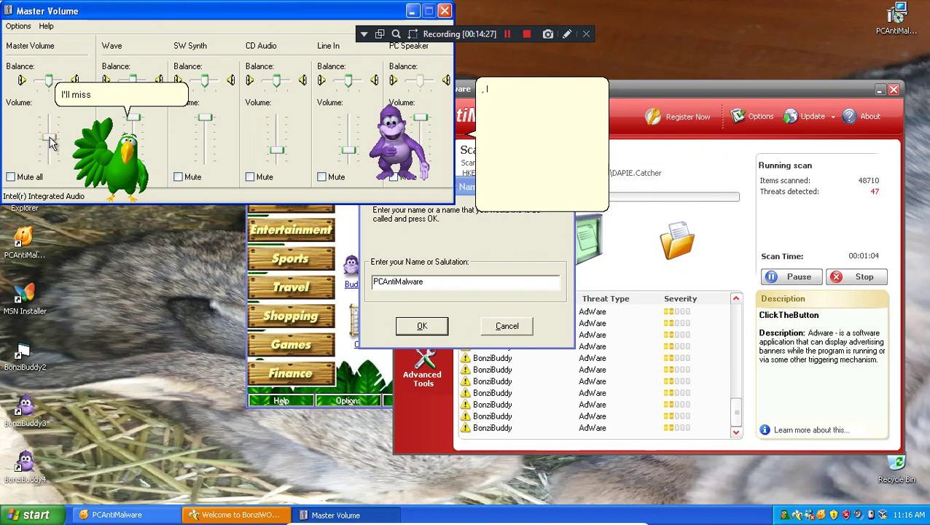
pyautogui.click(429, 332)
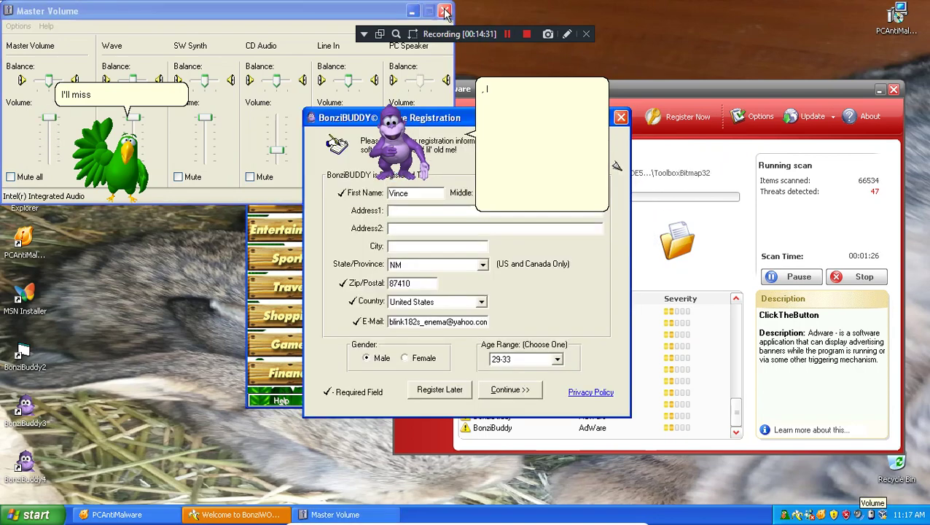
pyautogui.click(445, 13)
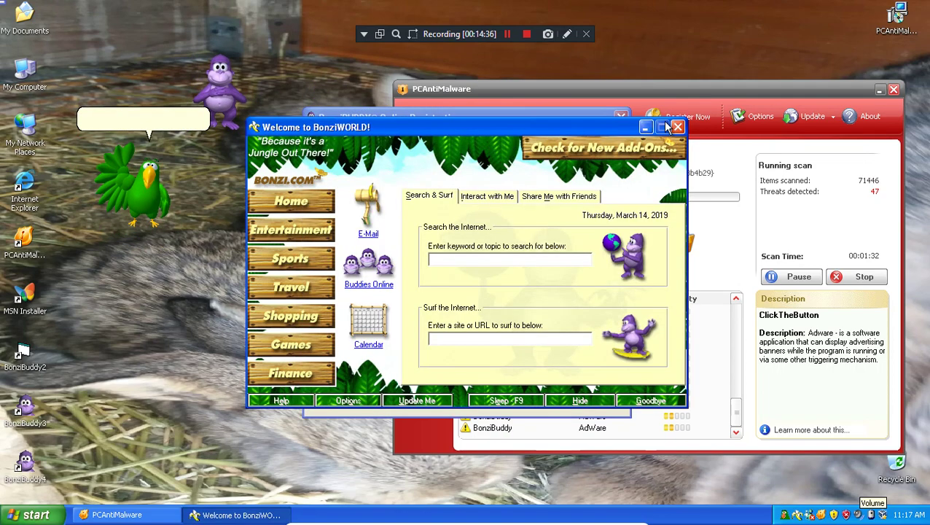
pyautogui.click(621, 117)
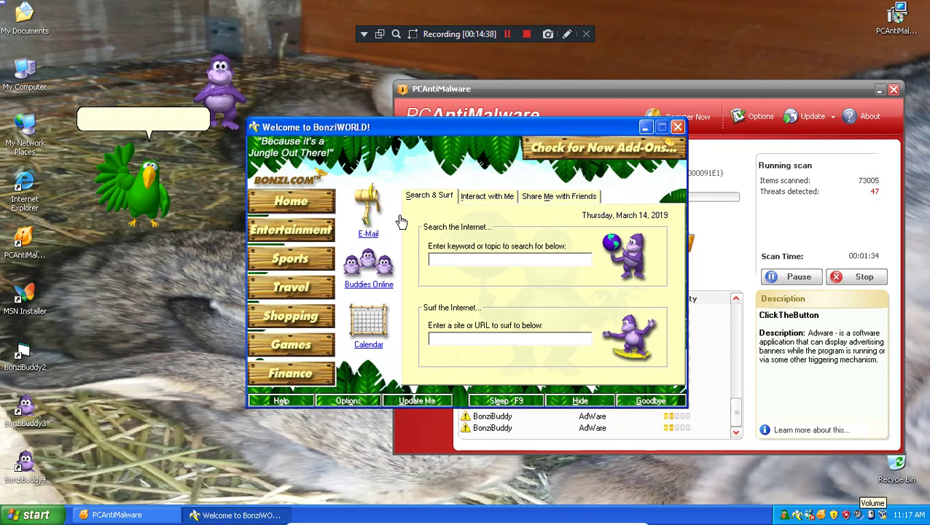
# - Look through Bonzi's Download Manager among the Interact with Me activities, including its Add File form and downloading options, and close it
pyautogui.click(501, 202)
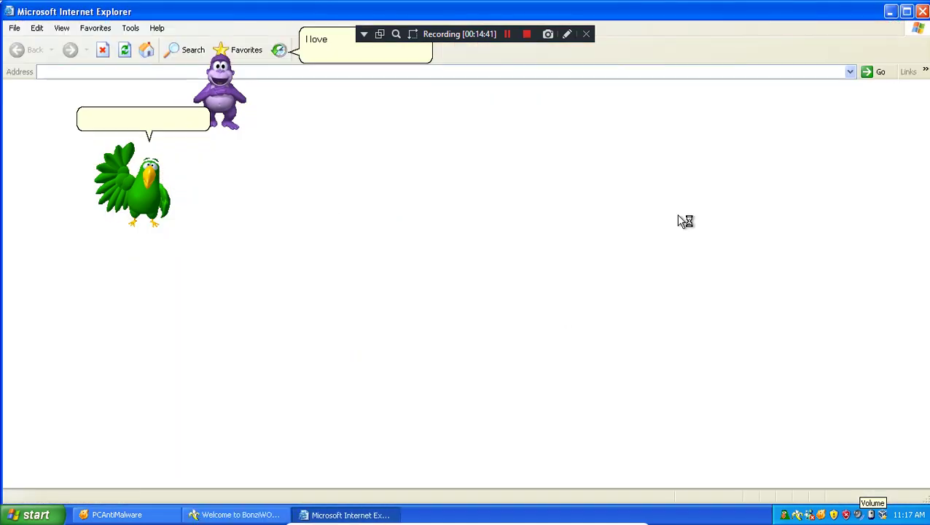
pyautogui.click(922, 11)
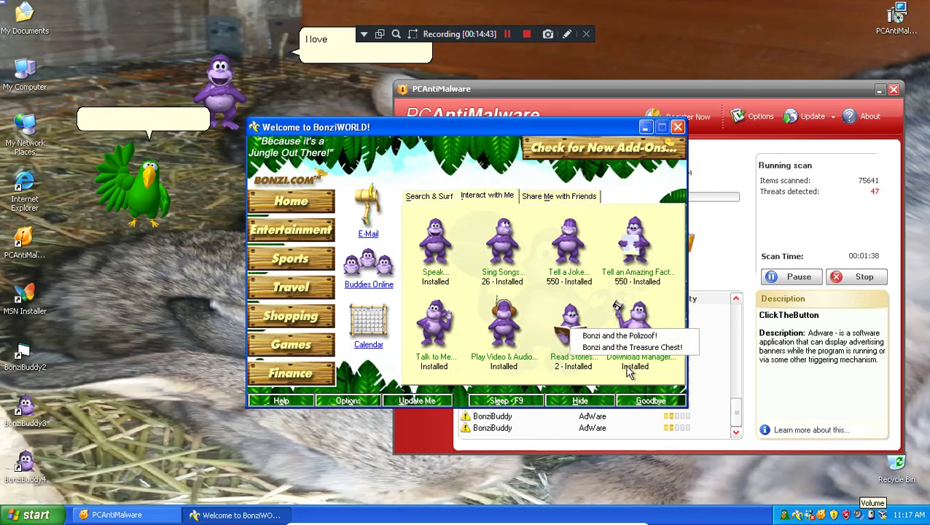
pyautogui.click(657, 315)
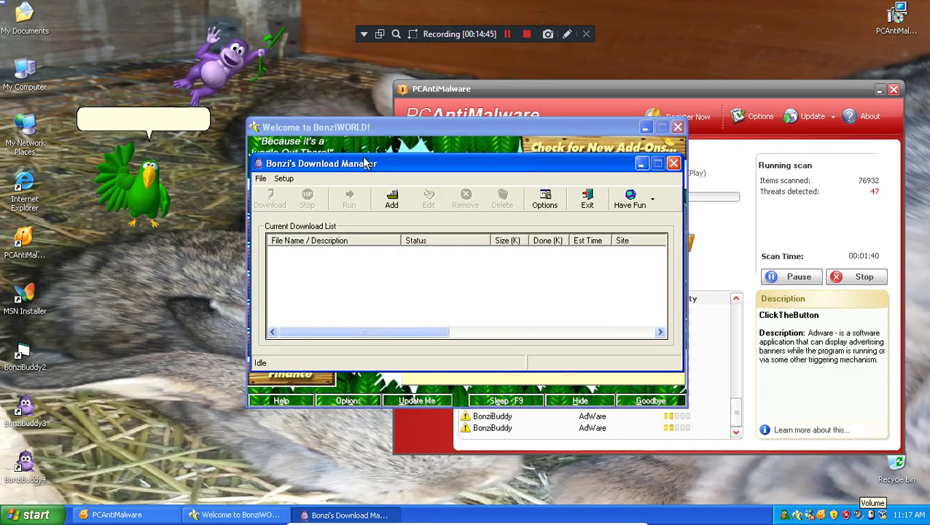
pyautogui.moveTo(370, 126); pyautogui.dragTo(270, 150)
pyautogui.click(290, 186)
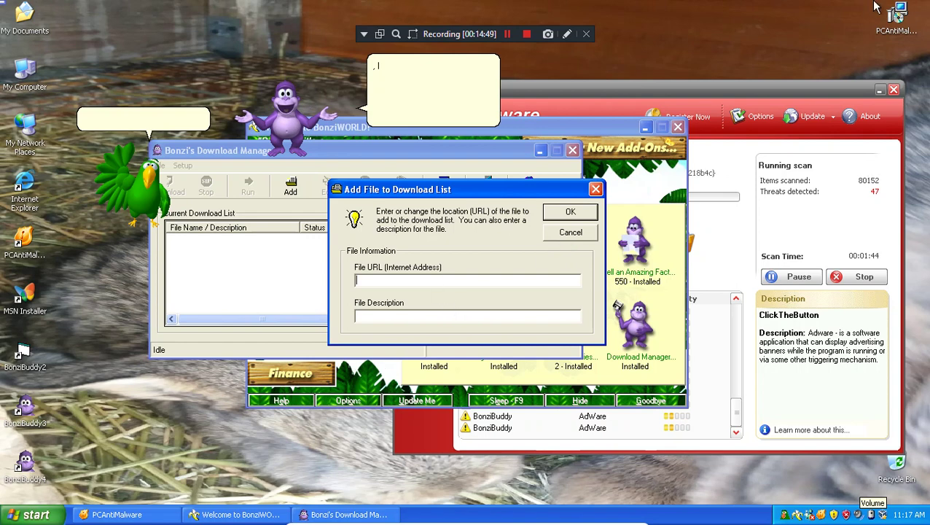
pyautogui.click(572, 231)
pyautogui.click(444, 188)
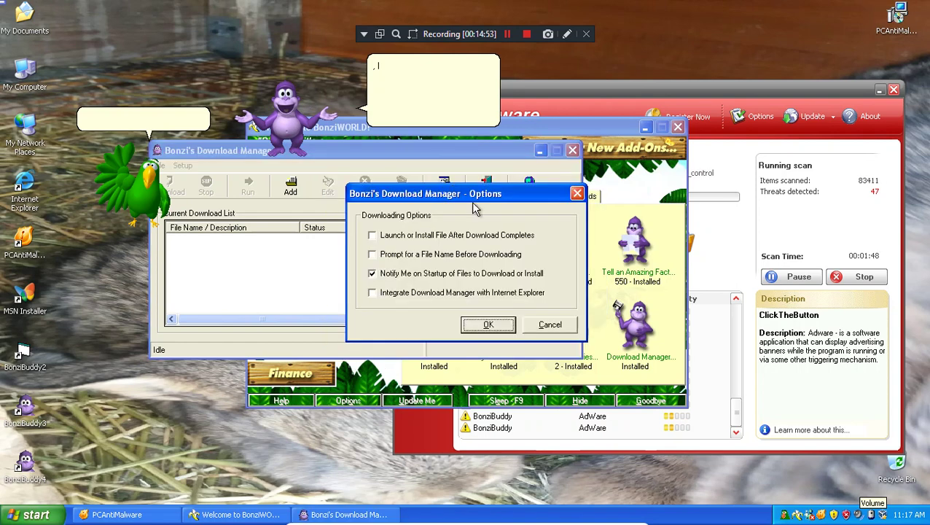
pyautogui.click(576, 194)
pyautogui.click(572, 151)
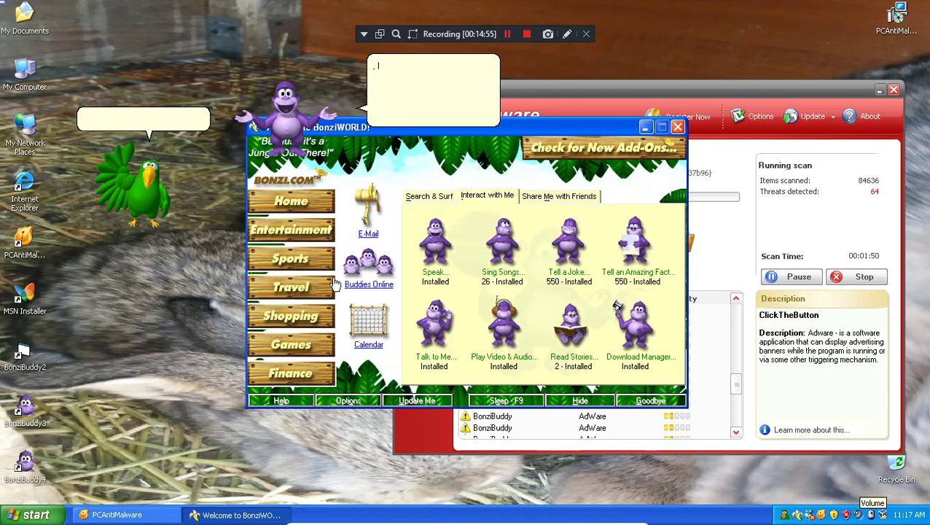
# - Try Bonzi's Talk to Me feature, declining Download Manager integration and closing the error message and the Voice Commands window
pyautogui.click(446, 352)
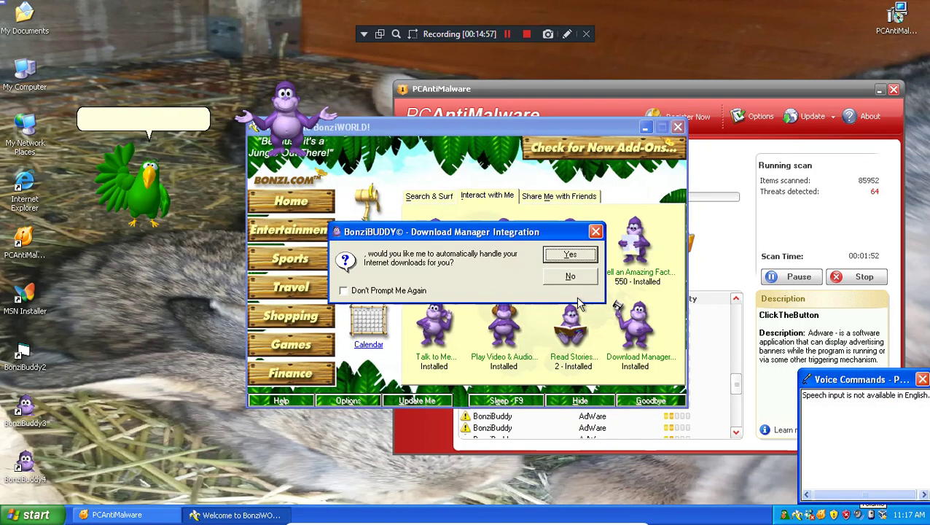
pyautogui.click(565, 278)
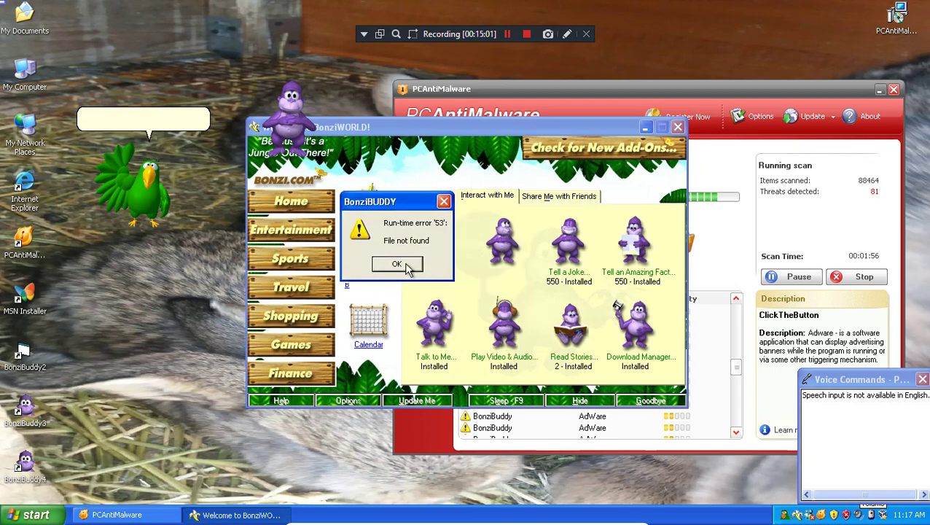
pyautogui.press('Return')
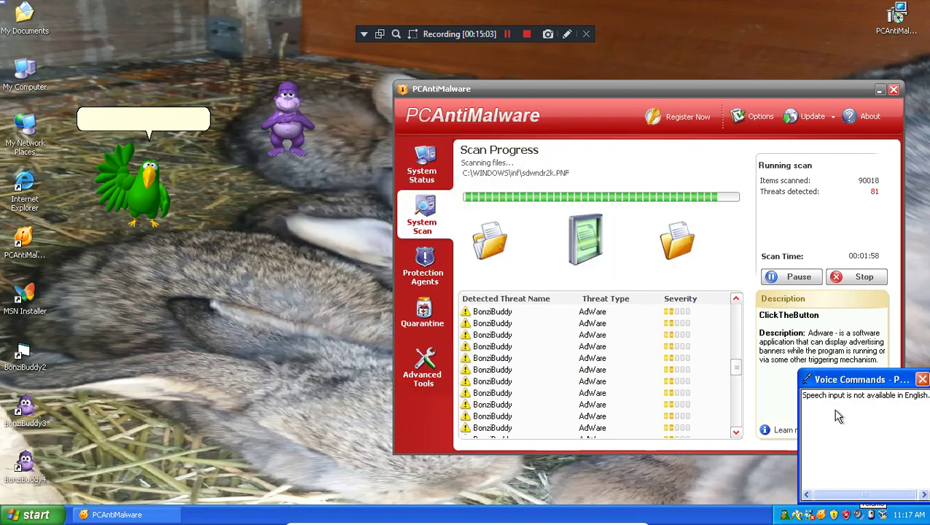
pyautogui.click(836, 408)
pyautogui.click(922, 379)
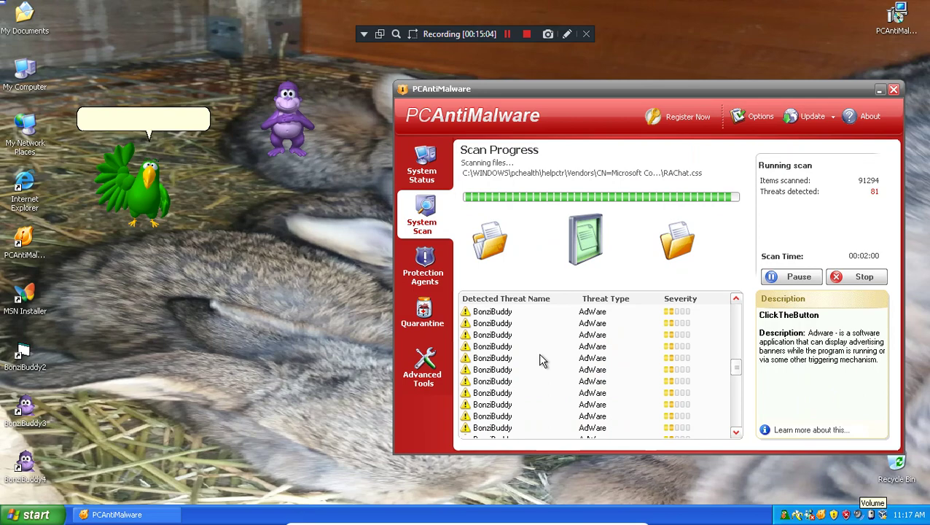
# - Select a BonziBuddy threat in the running scan's list and try to exit the green parrot character
pyautogui.click(536, 367)
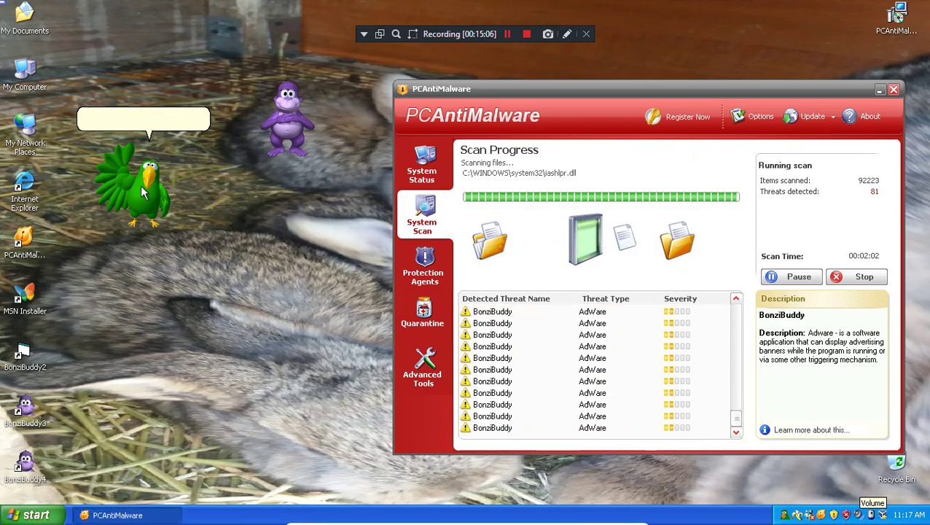
pyautogui.click(255, 173)
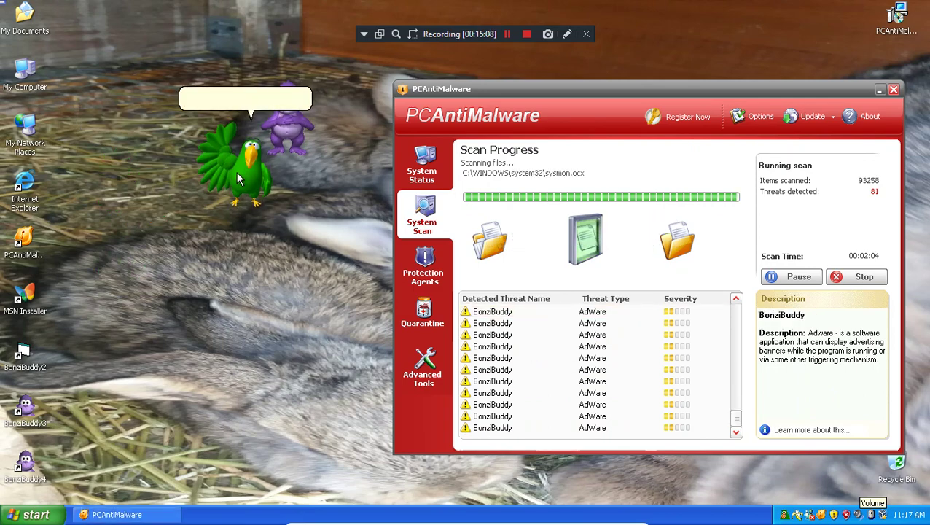
pyautogui.rightClick(211, 174)
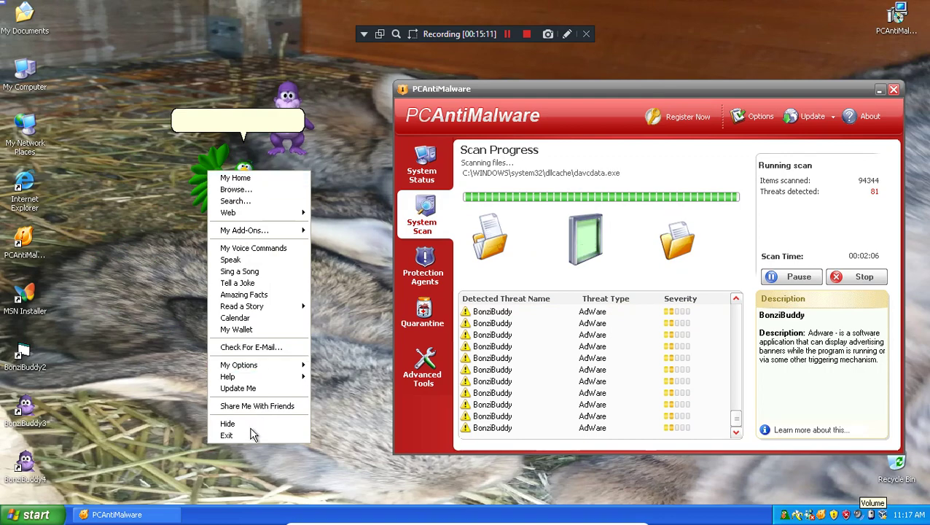
pyautogui.click(250, 435)
# - Move the PCAntiMalware window next to the Bonzi and parrot characters on the desktop
pyautogui.rightClick(192, 141)
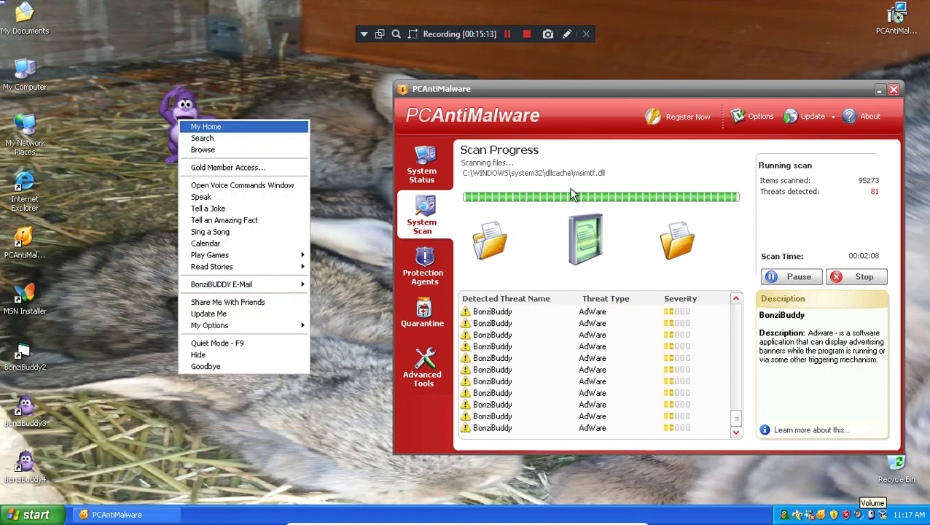
pyautogui.click(506, 93)
pyautogui.moveTo(507, 92); pyautogui.dragTo(321, 80)
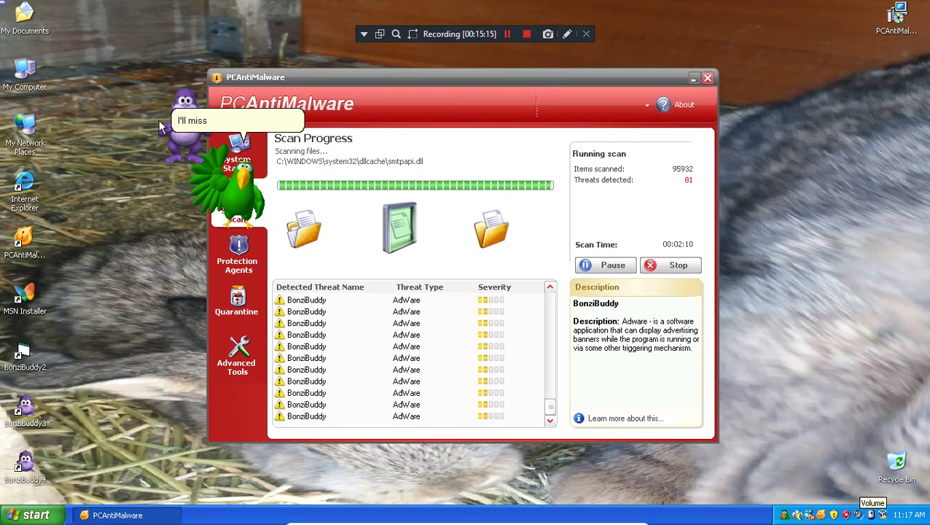
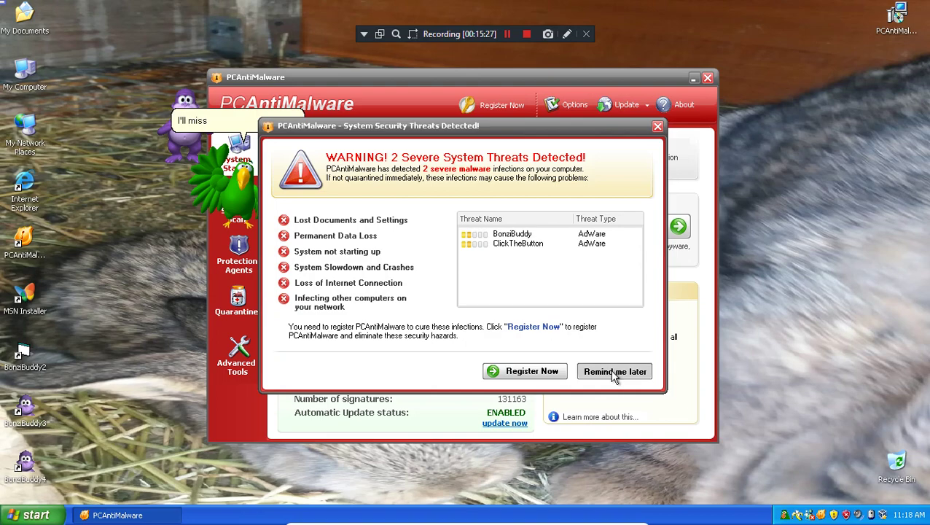
# - Postpone registration at the threat warning and look through PCAntiMalware's System Scan, Quarantine and Protection Agents pages
pyautogui.click(613, 372)
pyautogui.click(242, 252)
pyautogui.click(245, 214)
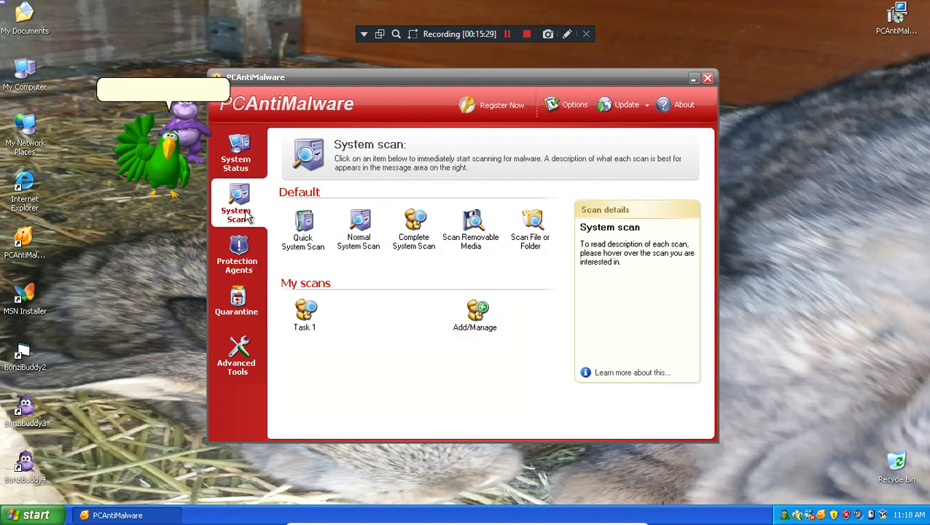
pyautogui.click(241, 313)
pyautogui.click(246, 260)
pyautogui.click(250, 300)
pyautogui.click(250, 301)
pyautogui.click(239, 257)
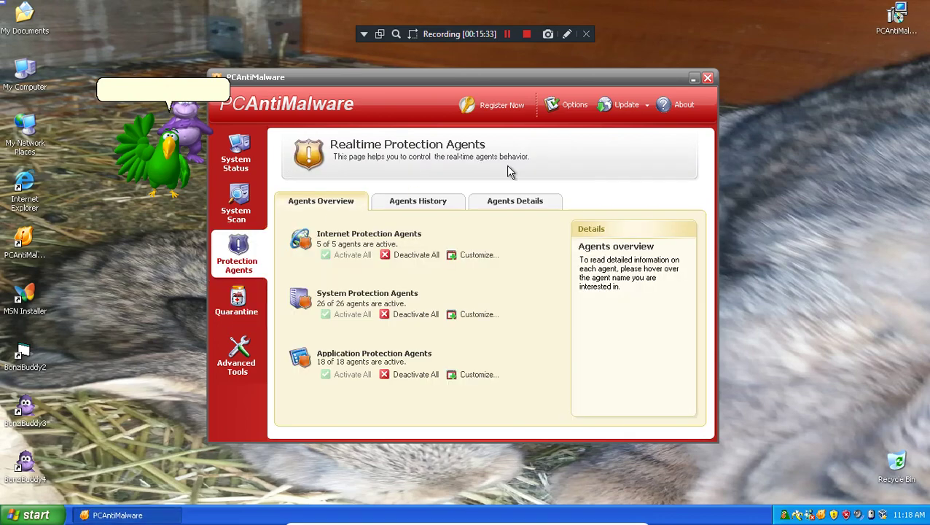
# - Examine the details of the accepted startup registry events in the Agents History
pyautogui.click(481, 207)
pyautogui.click(436, 202)
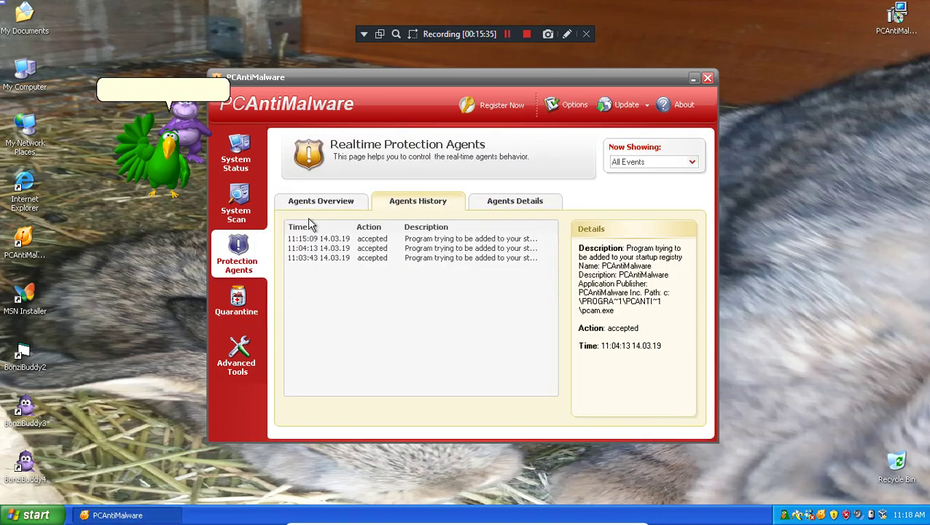
pyautogui.click(369, 240)
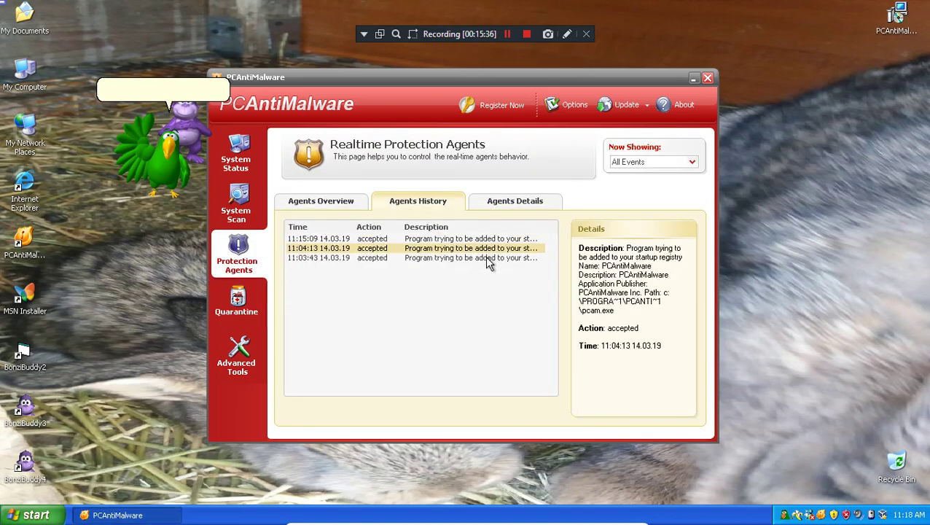
pyautogui.click(489, 110)
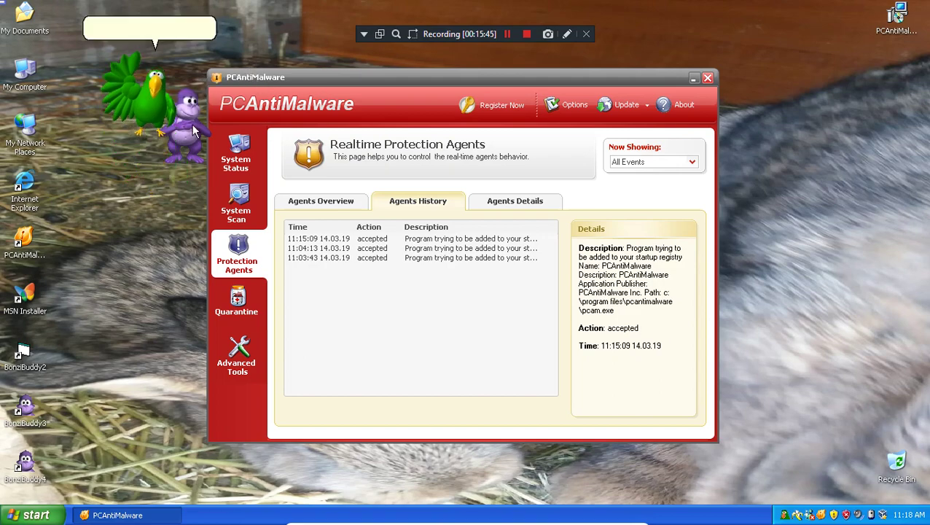
# - Uninstall BonziBuddy432 with its own uninstaller and finish the wizard
pyautogui.click(29, 514)
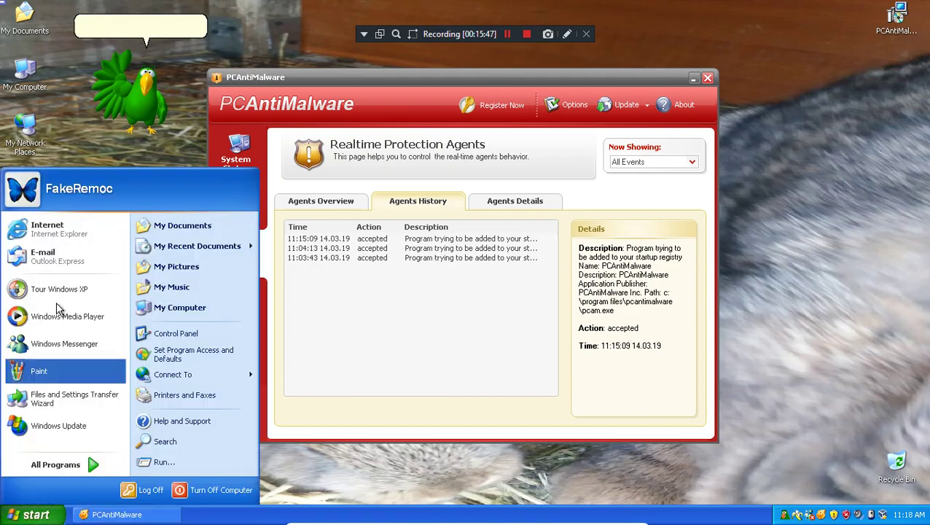
pyautogui.moveTo(55, 464)
pyautogui.moveTo(209, 470)
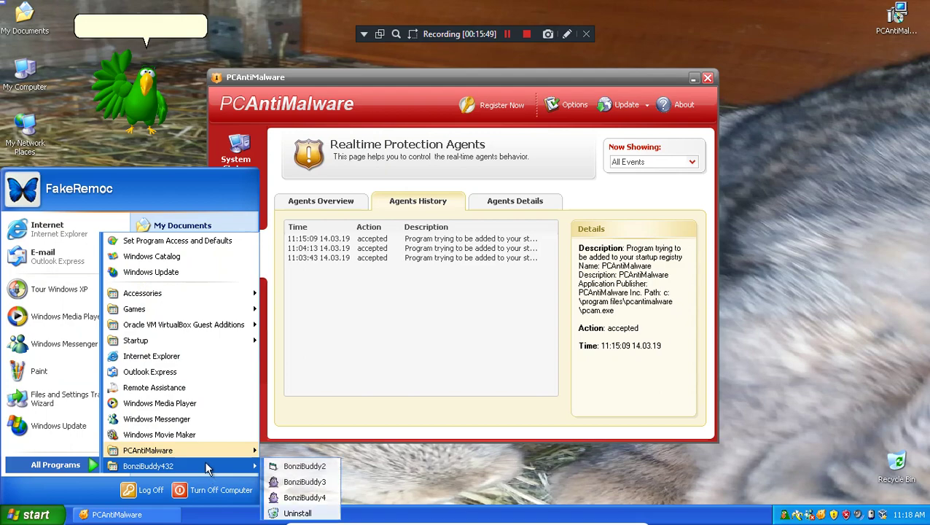
pyautogui.click(291, 513)
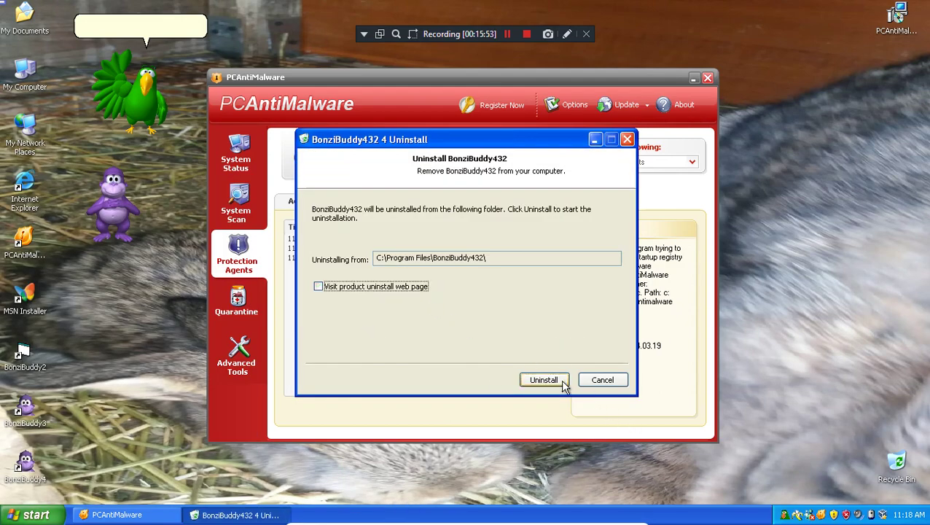
pyautogui.click(562, 381)
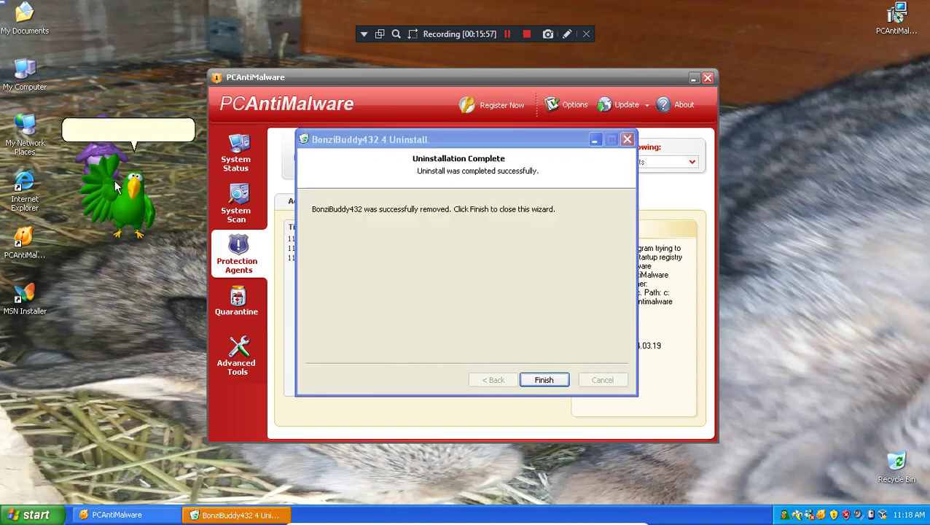
pyautogui.click(550, 381)
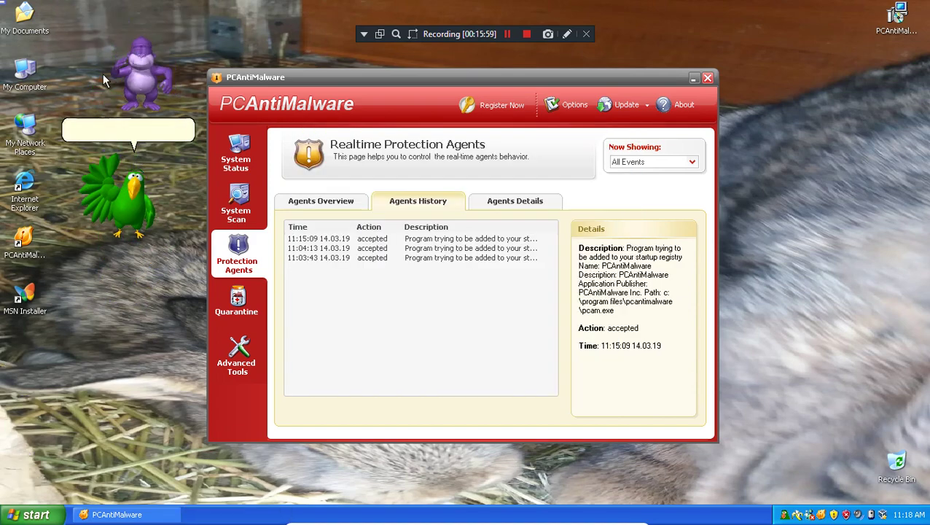
# - Look through the Agents Details and Agents Overview, and the Quarantine and Advanced Tools pages
pyautogui.click(512, 204)
pyautogui.click(321, 201)
pyautogui.click(252, 306)
pyautogui.click(254, 355)
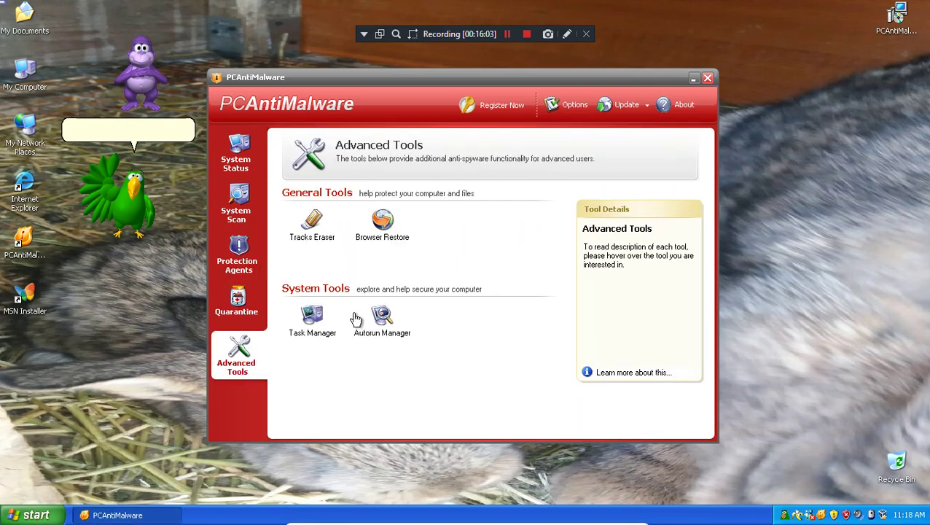
# - Terminate the second BonziBUDDY application in the Task Manager's Application Manager and confirm the termination
pyautogui.click(309, 322)
pyautogui.click(288, 216)
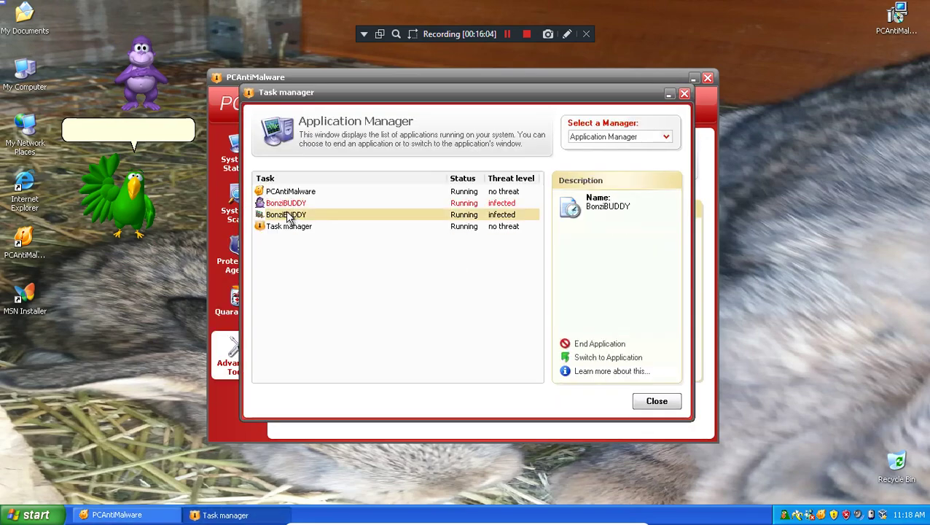
pyautogui.rightClick(288, 217)
pyautogui.click(325, 222)
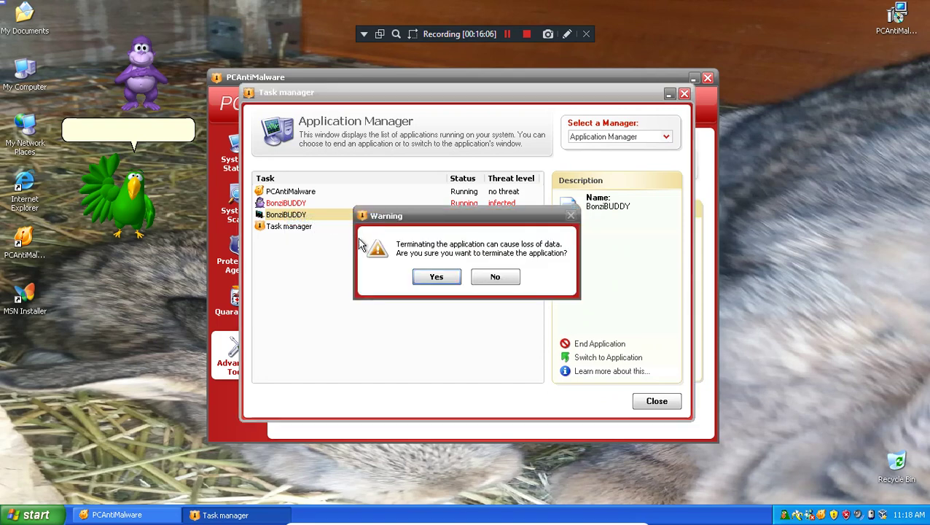
pyautogui.click(437, 278)
# - Terminate the Task manager entry in the Application Manager and postpone registration at the threat warning
pyautogui.click(303, 218)
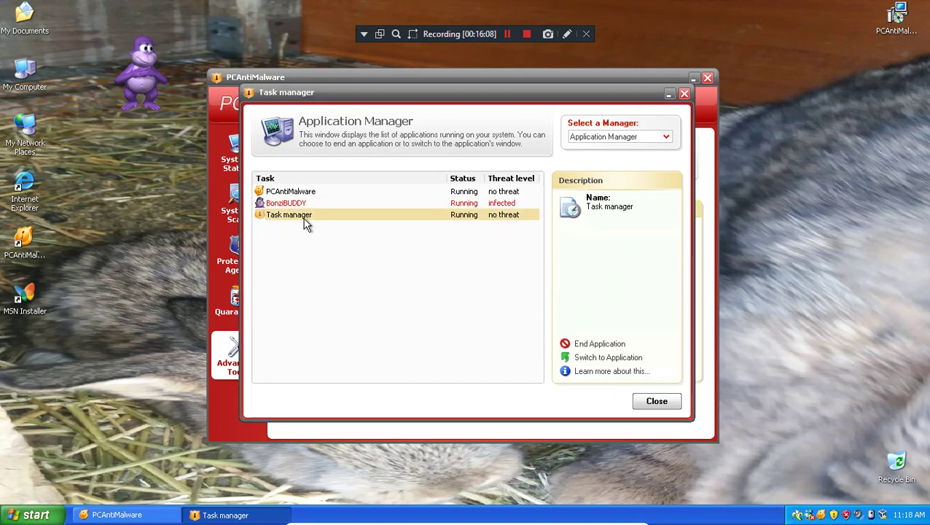
pyautogui.rightClick(303, 218)
pyautogui.rightClick(309, 217)
pyautogui.click(331, 222)
pyautogui.click(432, 278)
pyautogui.click(432, 279)
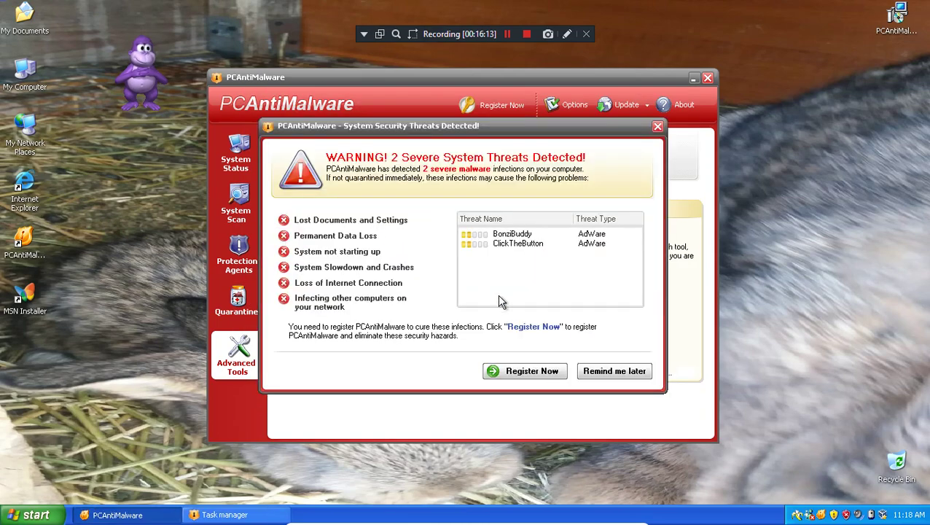
pyautogui.click(602, 379)
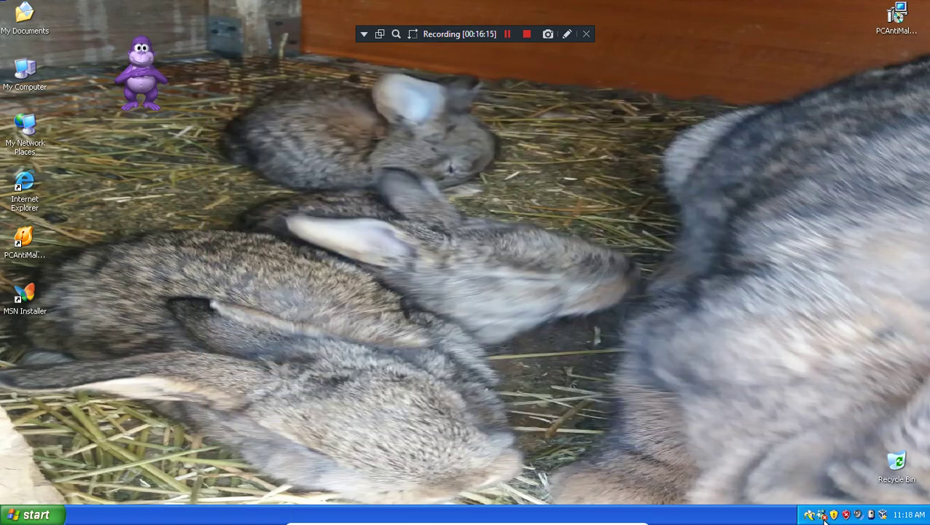
# - Relaunch PCAntiMalware, postpone registration, and look through its Protection Agents, Quarantine, Advanced Tools and System Scan pages
pyautogui.doubleClick(25, 251)
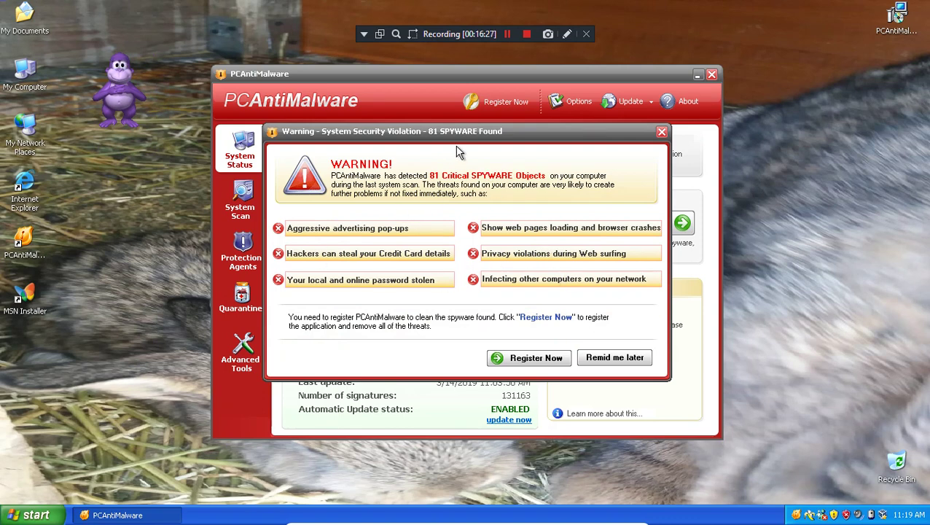
pyautogui.click(612, 363)
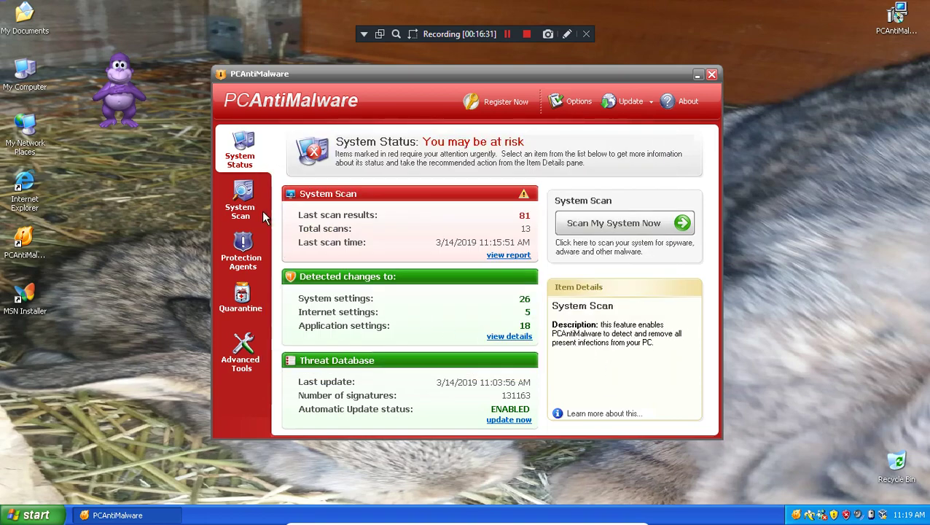
pyautogui.click(242, 254)
pyautogui.click(245, 284)
pyautogui.click(242, 351)
pyautogui.click(240, 201)
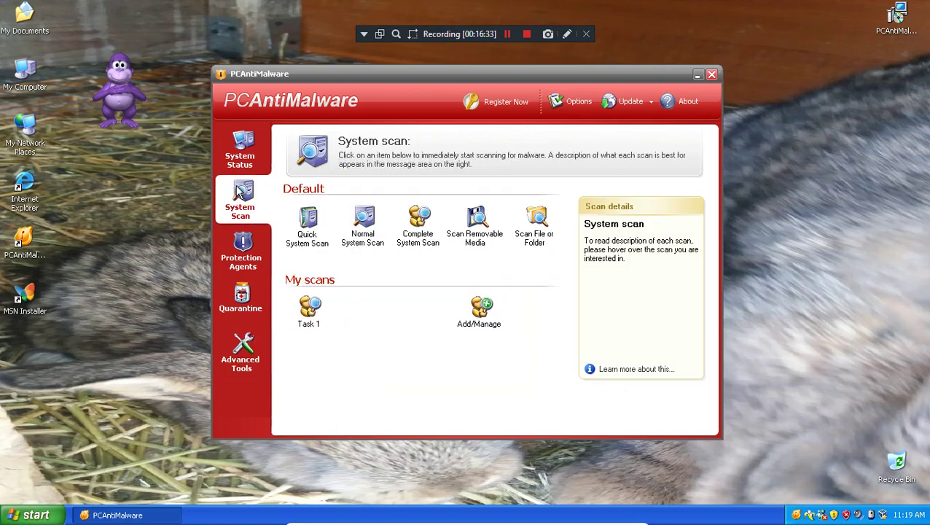
# - Dismiss the purple Bonzi character from the desktop with its Goodbye command
pyautogui.rightClick(79, 84)
pyautogui.rightClick(115, 90)
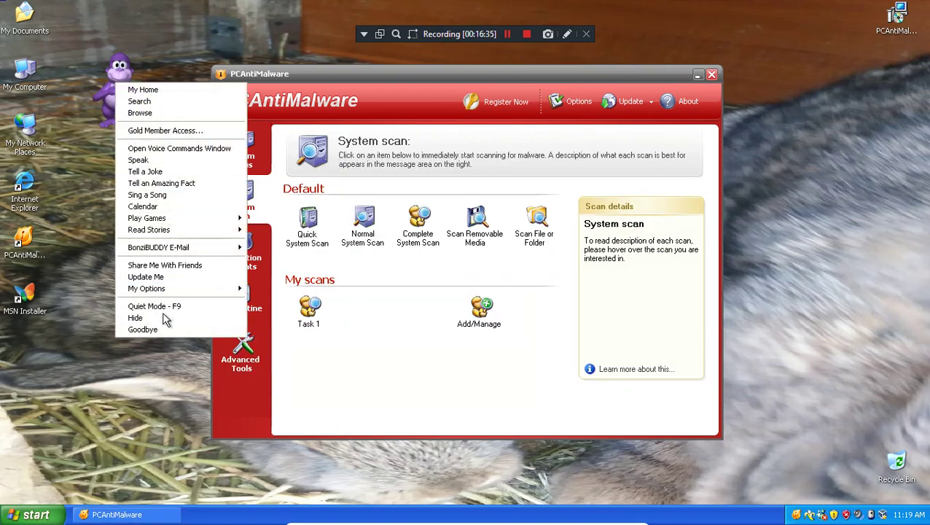
pyautogui.click(149, 329)
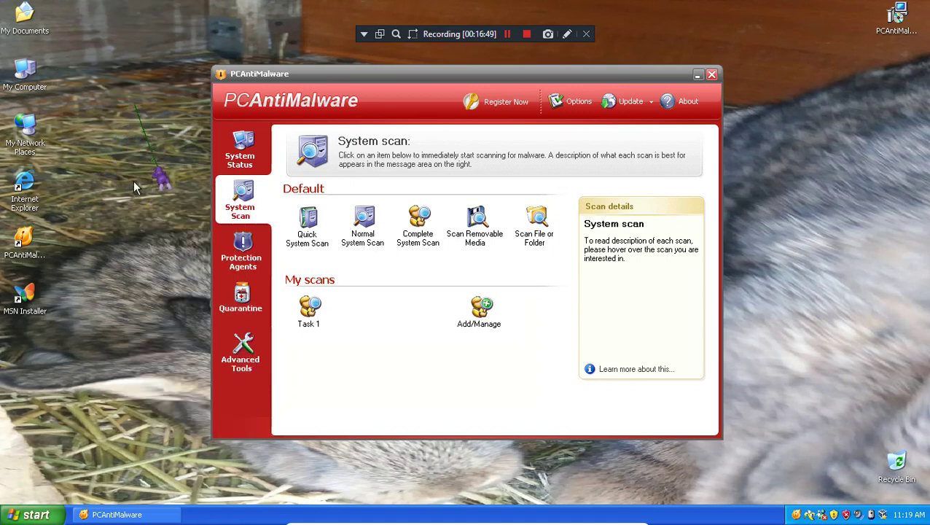
# - Look through the System Status, System Scan, Quarantine and Advanced Tools pages and view the details of the detected changes
pyautogui.click(241, 153)
pyautogui.click(240, 202)
pyautogui.click(241, 298)
pyautogui.click(241, 353)
pyautogui.click(241, 202)
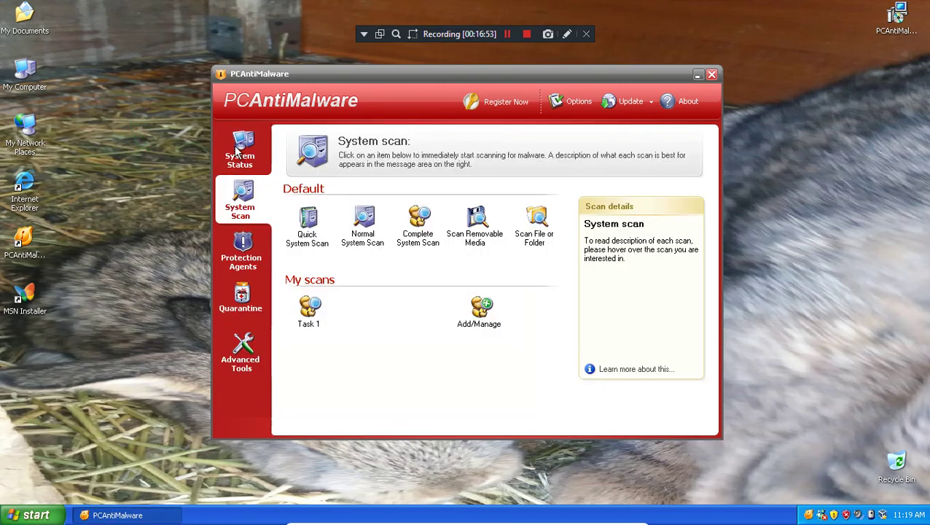
pyautogui.click(241, 153)
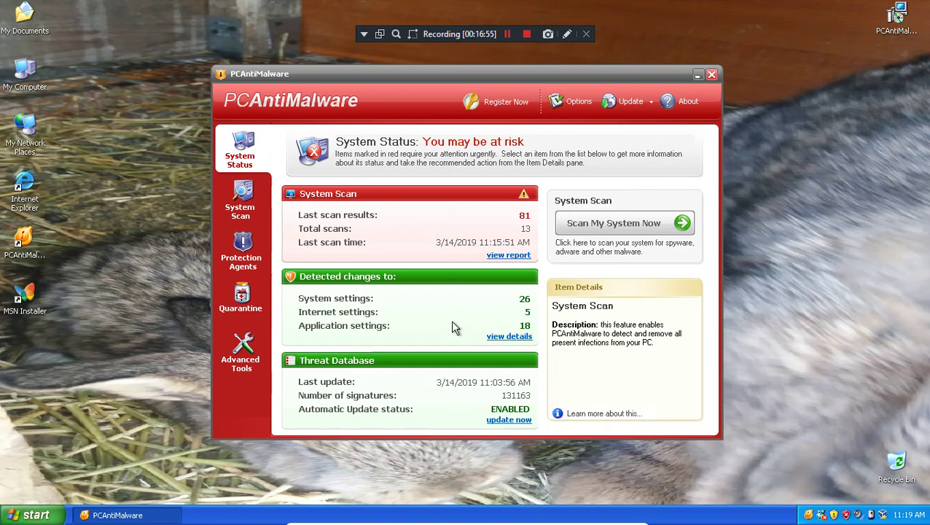
pyautogui.click(505, 337)
pyautogui.click(245, 212)
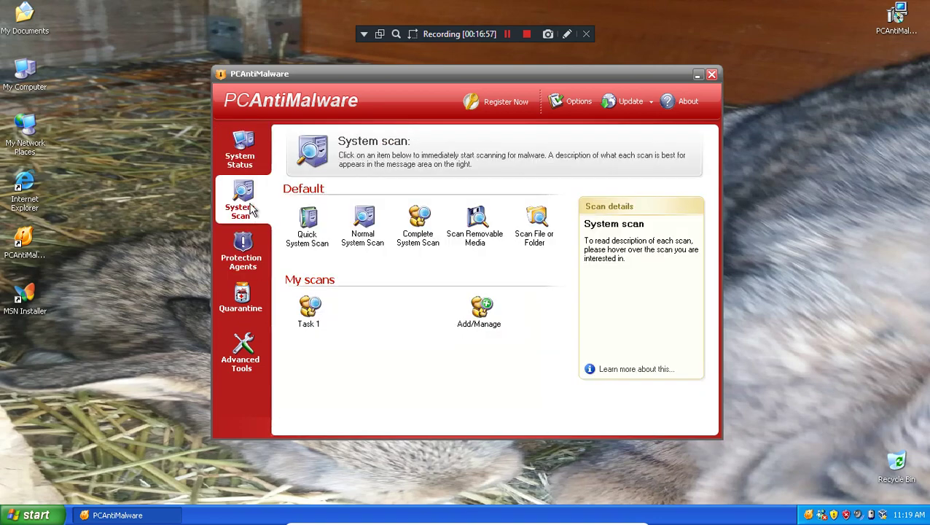
# - Deactivate all Internet, System and Application Protection Agents in the Agents Overview
pyautogui.click(241, 252)
pyautogui.click(328, 198)
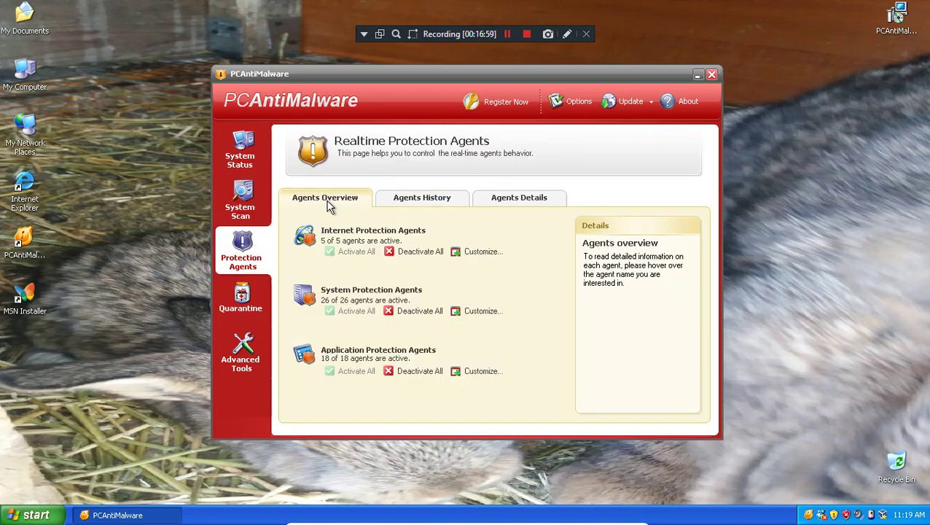
pyautogui.click(420, 251)
pyautogui.click(408, 311)
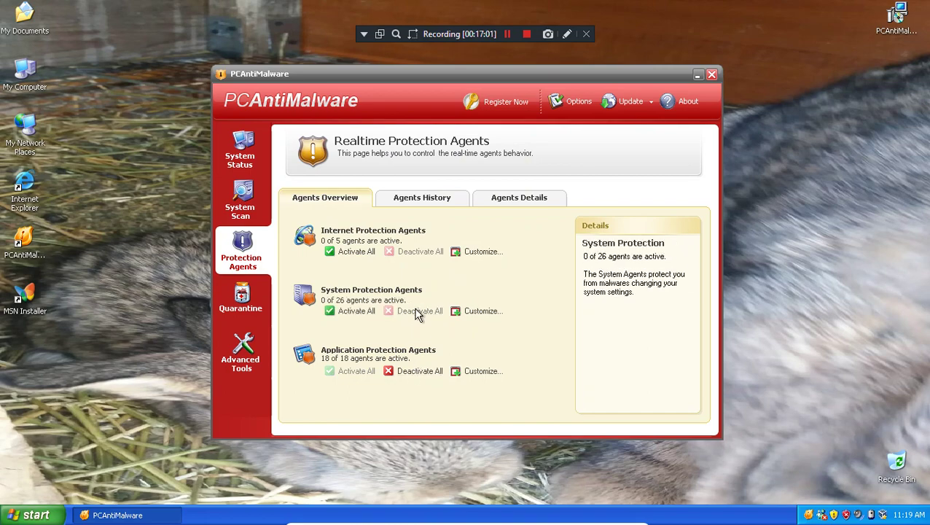
pyautogui.click(422, 371)
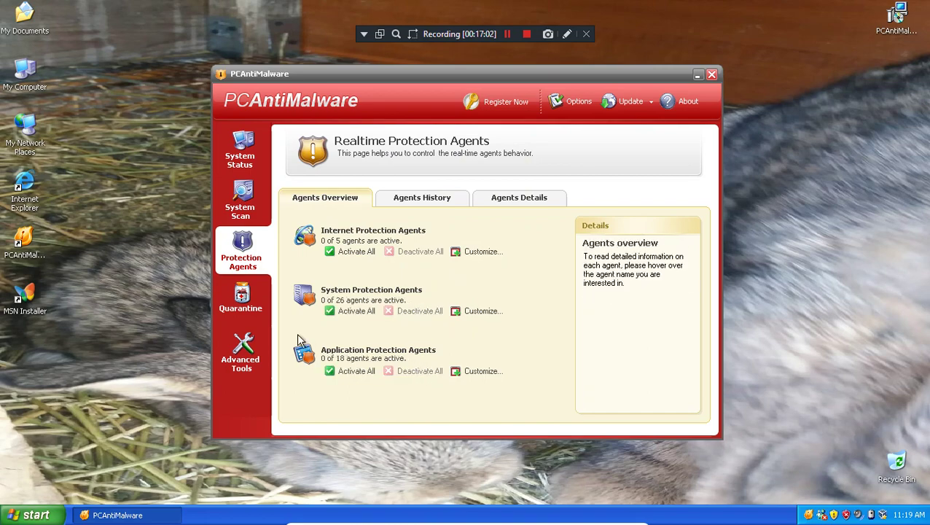
# - Look over the Agents Details list and the update choices, and check the System Scan, Quarantine and System Status pages
pyautogui.click(550, 202)
pyautogui.click(645, 99)
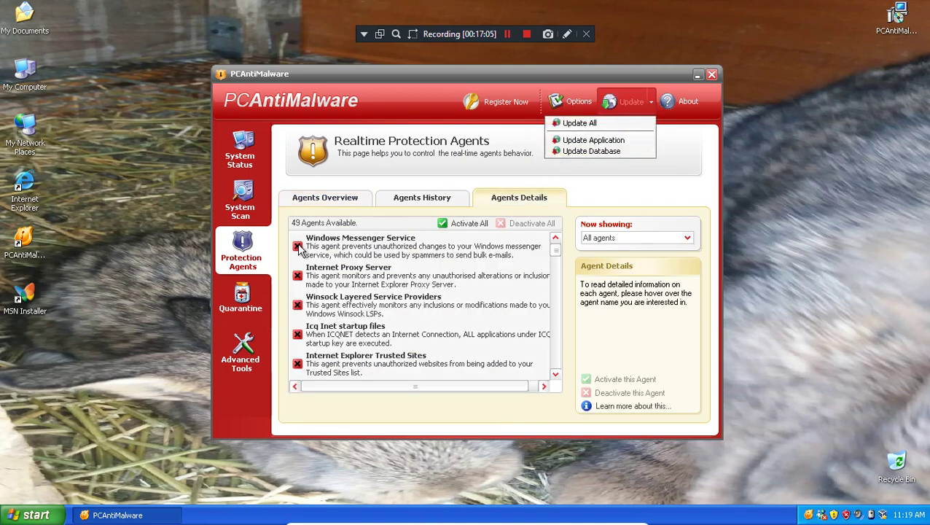
pyautogui.click(259, 193)
pyautogui.click(259, 193)
pyautogui.click(244, 156)
pyautogui.click(243, 309)
pyautogui.click(243, 157)
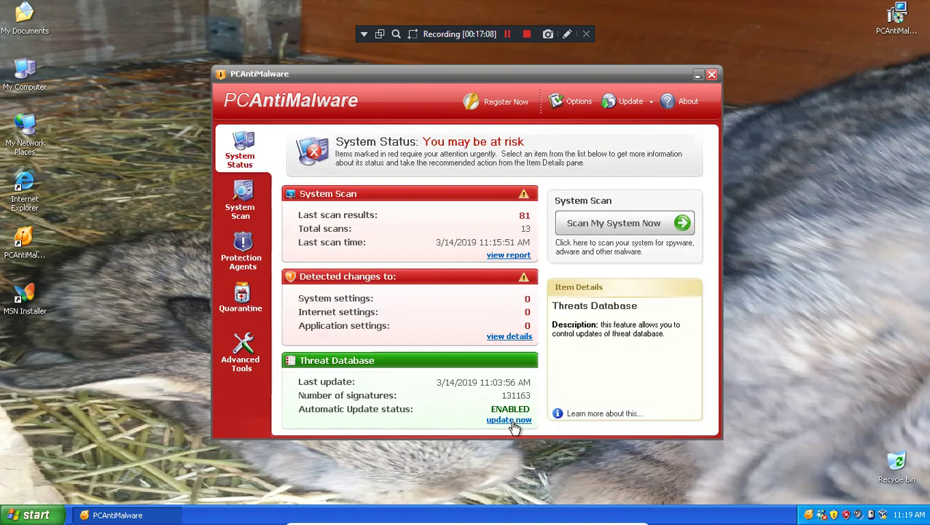
# - Open PCAntiMalware's Task Manager, switch it to the Processes Manager and select a svchost.exe process
pyautogui.click(248, 361)
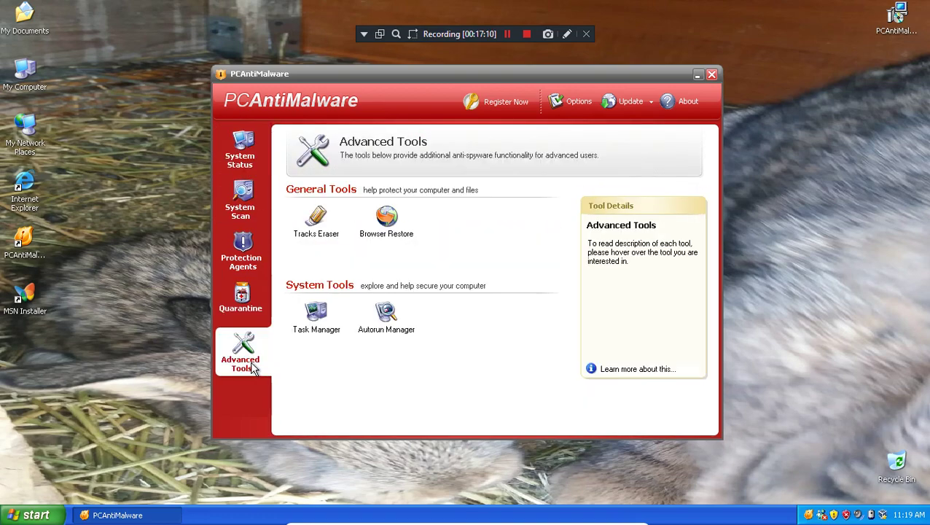
pyautogui.click(332, 326)
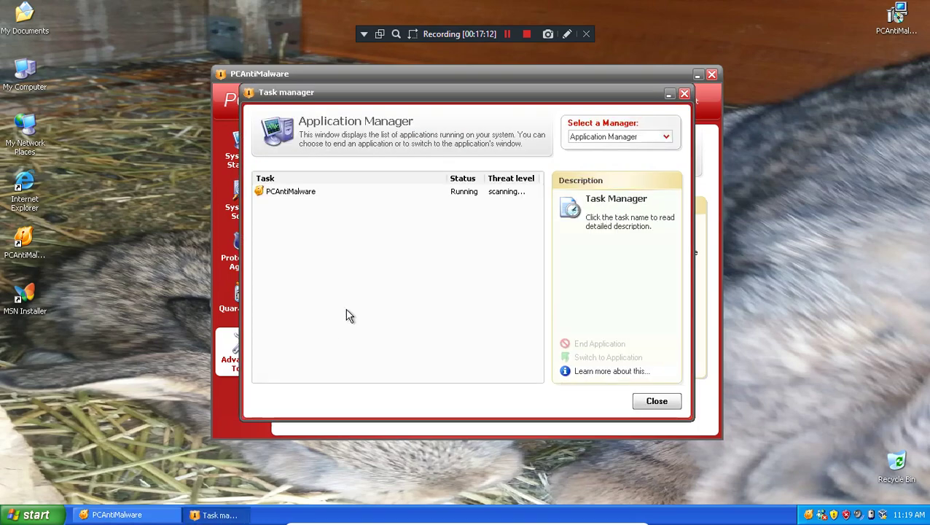
pyautogui.rightClick(324, 192)
pyautogui.click(644, 137)
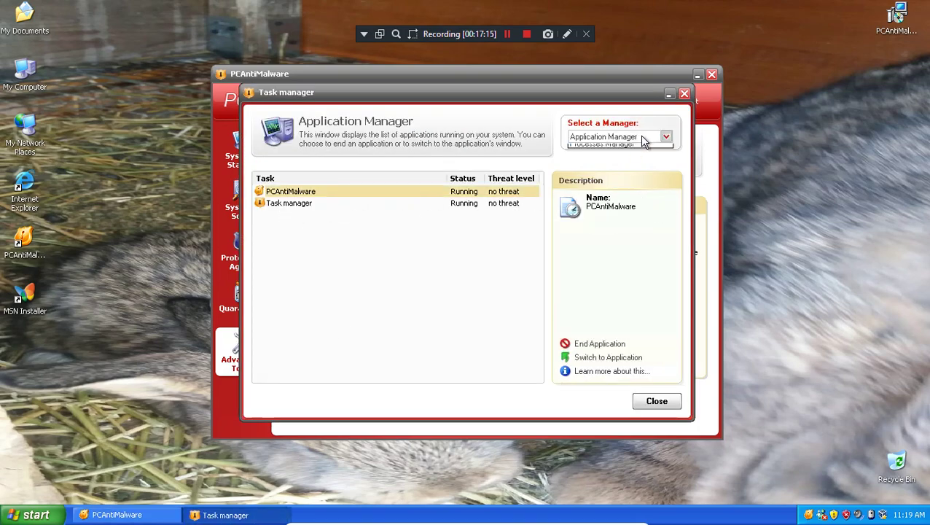
pyautogui.click(625, 159)
pyautogui.click(293, 295)
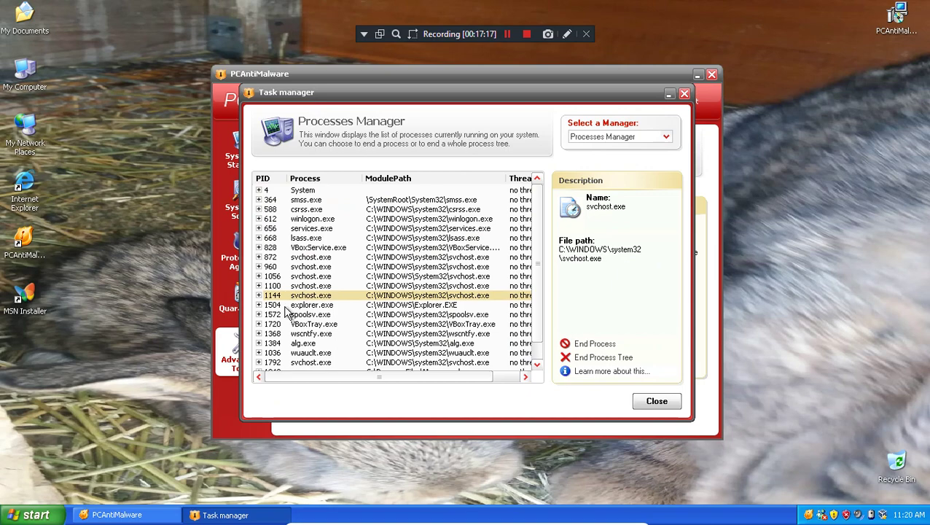
# - Examine the modules loaded under explorer.exe in the Processes Manager
pyautogui.doubleClick(269, 306)
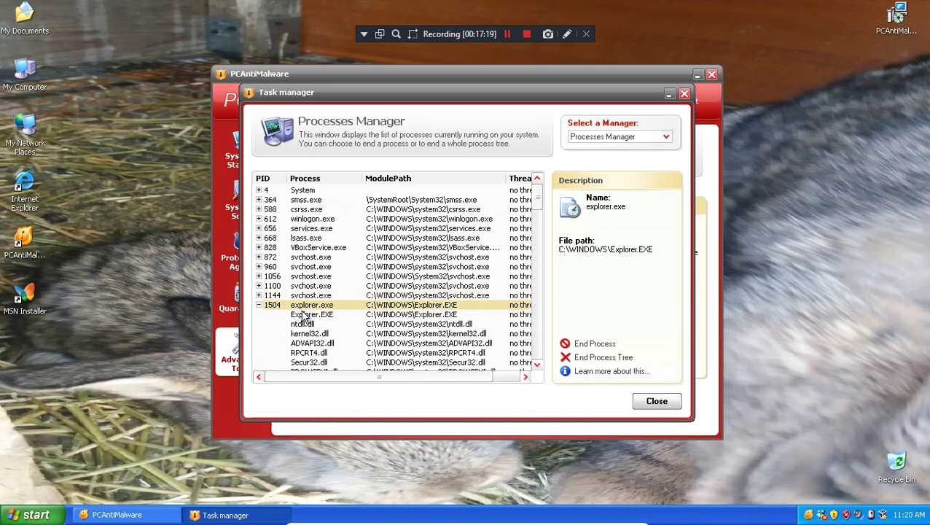
pyautogui.scroll(-10, 540, 334)
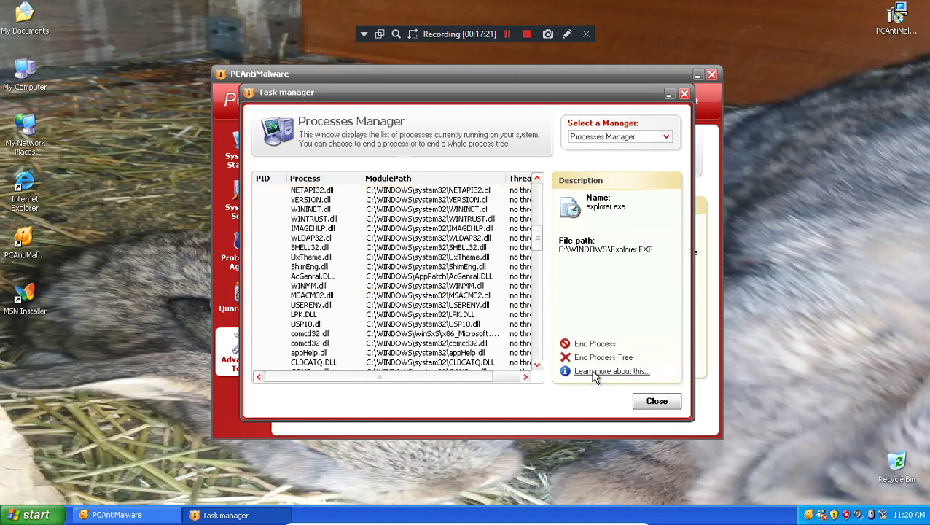
pyautogui.click(594, 372)
pyautogui.click(473, 276)
pyautogui.click(319, 331)
pyautogui.scroll(10, 540, 251)
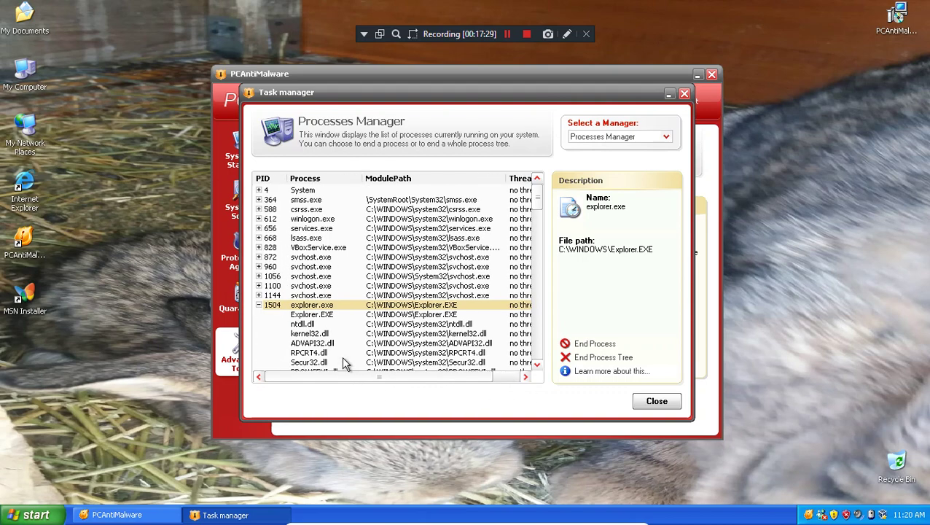
# - End the process tree of explorer.exe and confirm the termination
pyautogui.rightClick(322, 309)
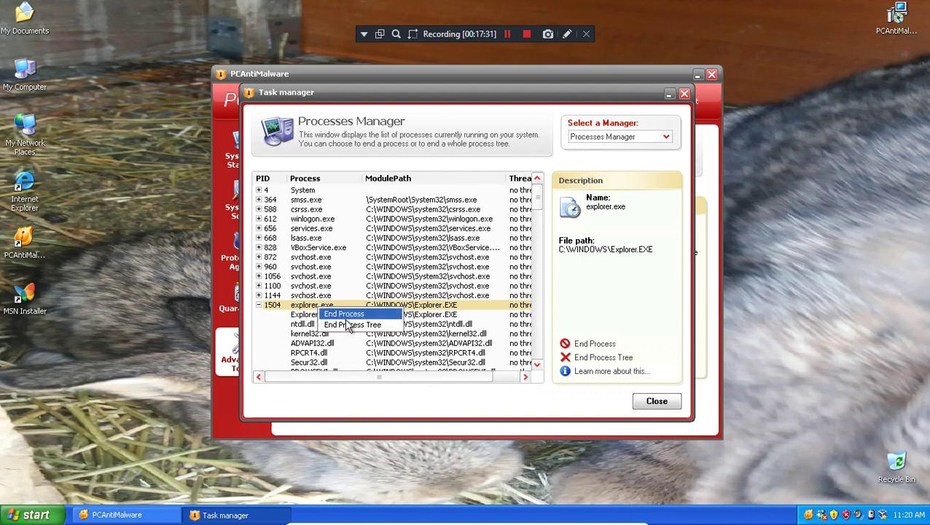
pyautogui.click(344, 325)
pyautogui.click(438, 287)
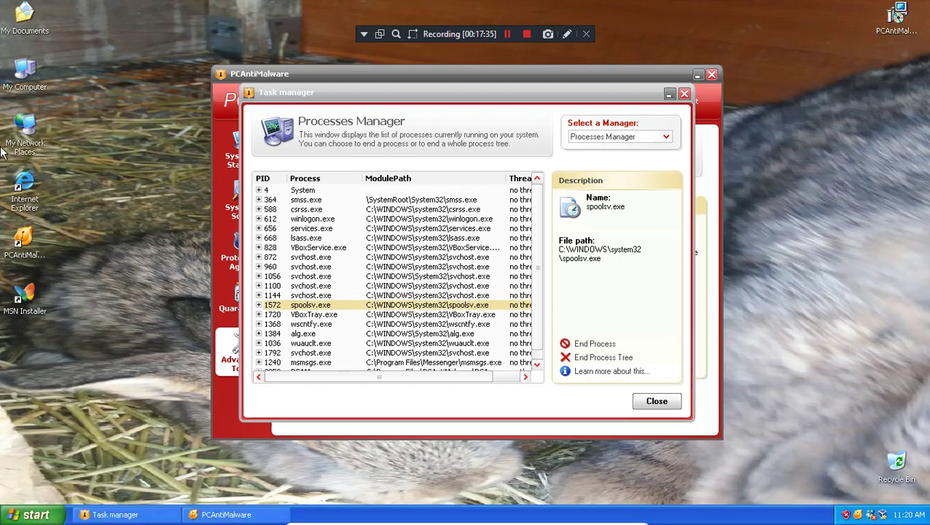
# - Run BonziBuddy432 from Bon.zip in My Documents and start its installation
pyautogui.doubleClick(14, 33)
pyautogui.doubleClick(220, 218)
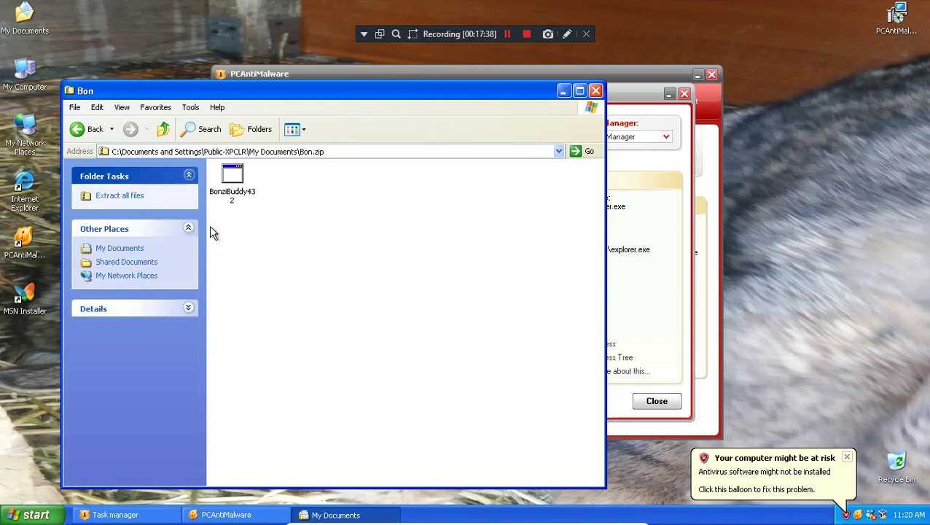
pyautogui.click(237, 188)
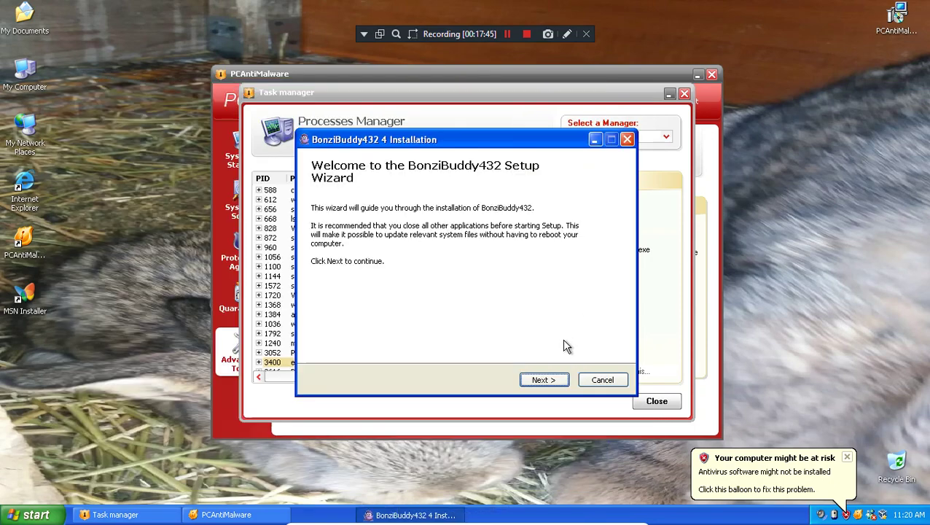
pyautogui.click(549, 379)
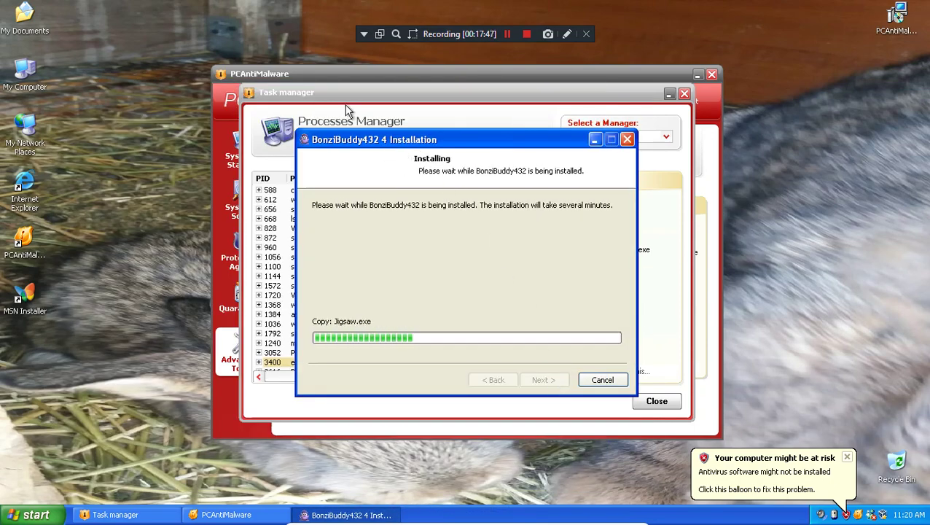
# - Inspect the BonziBuddy432.exe and VBoxService.exe processes and the modules under winlogon.exe in the Processes Manager
pyautogui.click(346, 109)
pyautogui.scroll(-1, 481, 329)
pyautogui.click(439, 364)
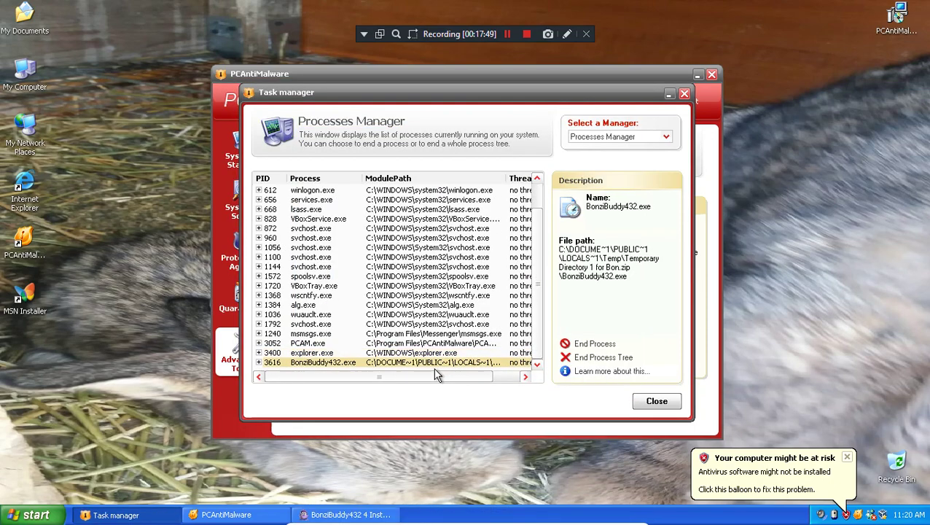
pyautogui.click(306, 247)
pyautogui.click(270, 220)
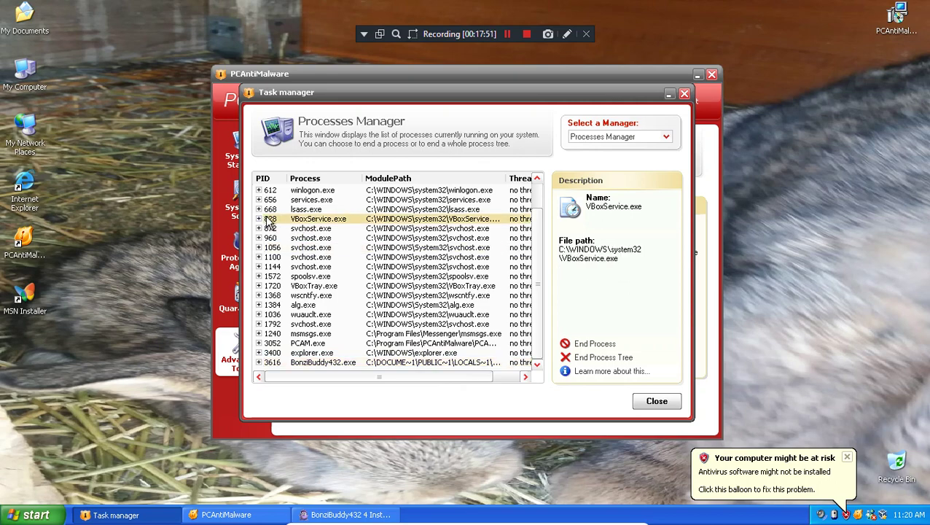
pyautogui.scroll(1, 288, 228)
pyautogui.click(258, 219)
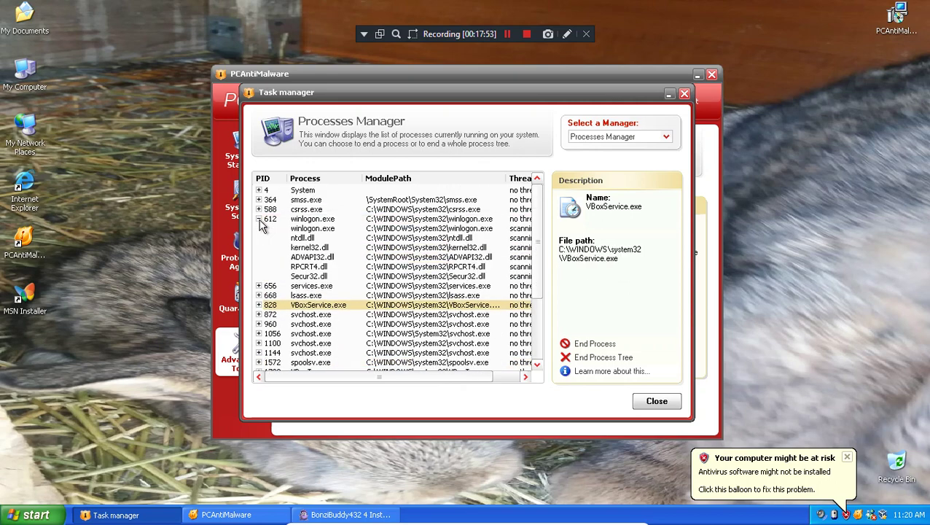
# - Try to end the System process in the Processes Manager, and select smss.exe
pyautogui.click(296, 201)
pyautogui.click(292, 191)
pyautogui.rightClick(297, 191)
pyautogui.click(325, 197)
pyautogui.click(436, 277)
pyautogui.click(315, 202)
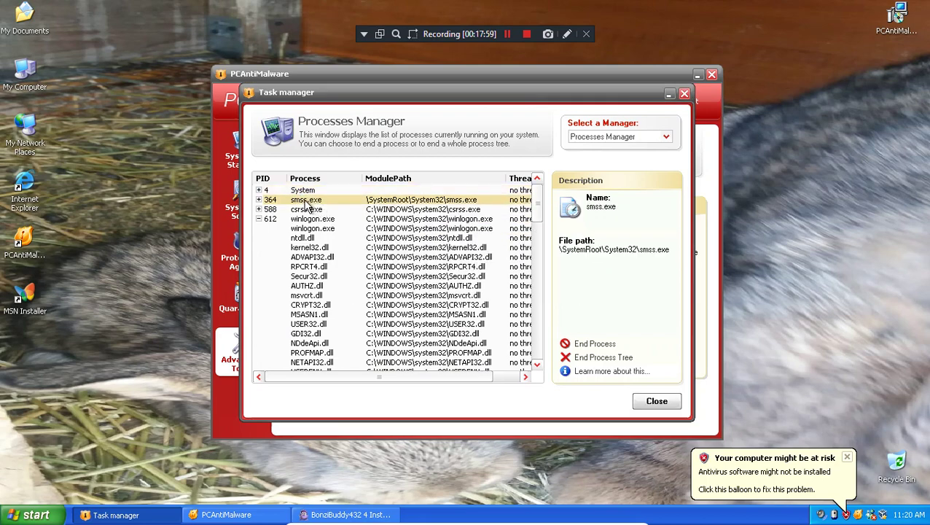
# - Try to end the smss.exe and csrss.exe processes in the Processes Manager
pyautogui.rightClick(315, 201)
pyautogui.click(332, 207)
pyautogui.click(437, 276)
pyautogui.click(311, 209)
pyautogui.rightClick(312, 210)
pyautogui.click(332, 217)
pyautogui.press('Return')
# - Collapse the modules under winlogon.exe and try to end the process trees of winlogon.exe and services.exe
pyautogui.click(259, 219)
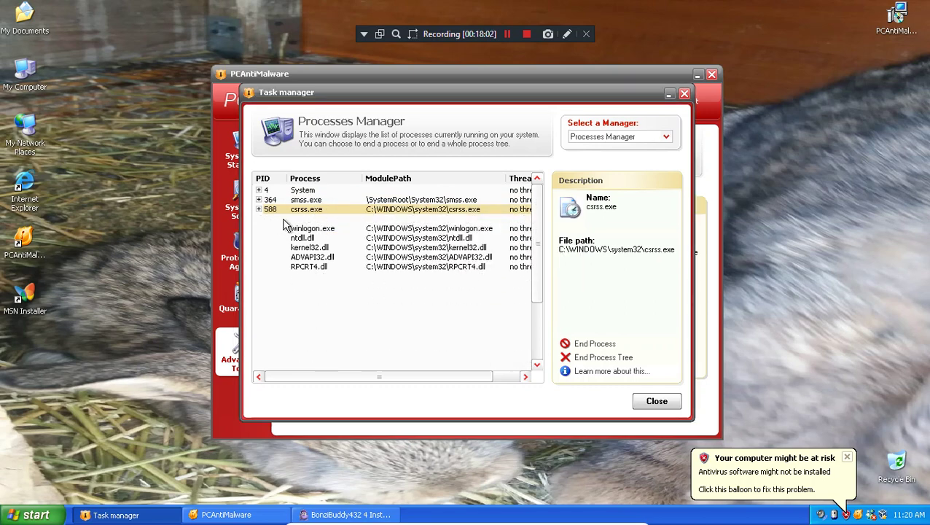
pyautogui.click(295, 220)
pyautogui.rightClick(295, 222)
pyautogui.click(331, 240)
pyautogui.click(436, 278)
pyautogui.click(336, 231)
pyautogui.rightClick(333, 231)
pyautogui.click(345, 247)
pyautogui.click(434, 280)
# - Check the svchost.exe, explorer.exe and msmsgs.exe processes, and try to end the alg.exe process
pyautogui.scroll(-1, 314, 252)
pyautogui.click(316, 247)
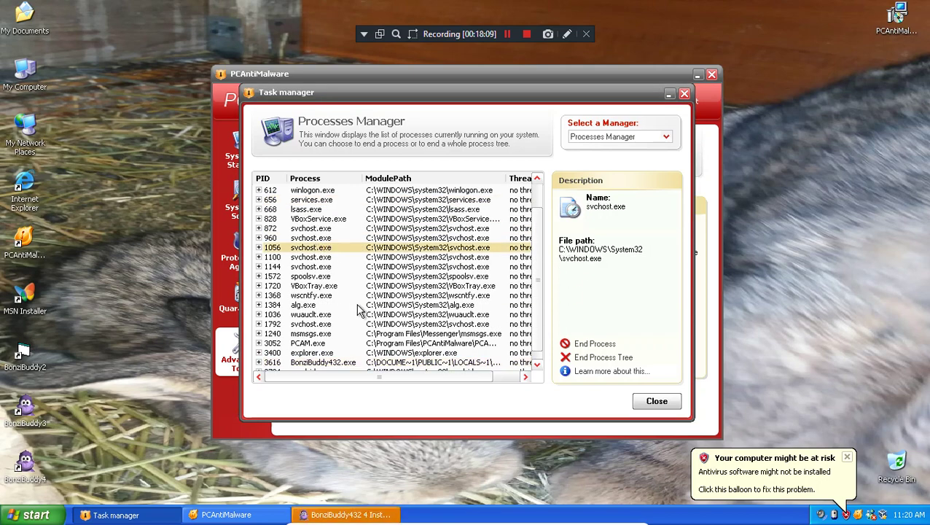
pyautogui.click(337, 369)
pyautogui.click(328, 353)
pyautogui.click(328, 335)
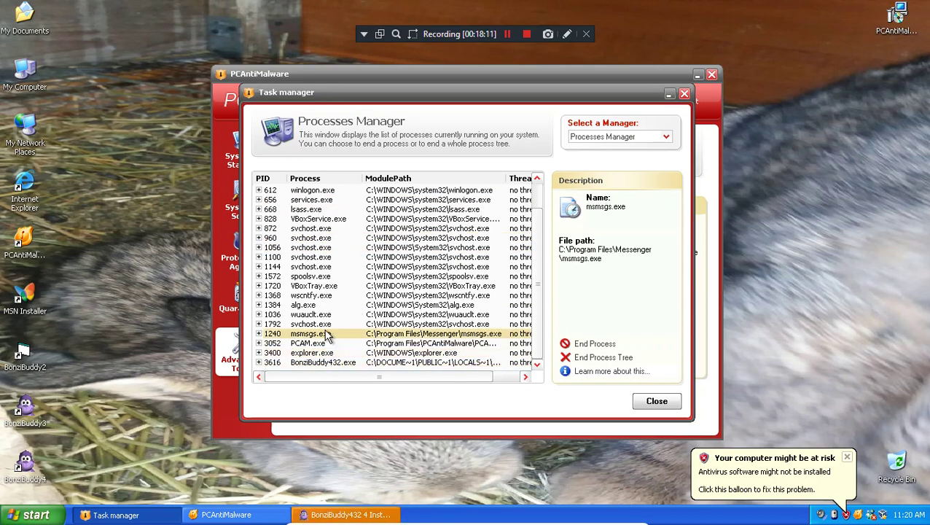
pyautogui.rightClick(313, 306)
pyautogui.click(337, 311)
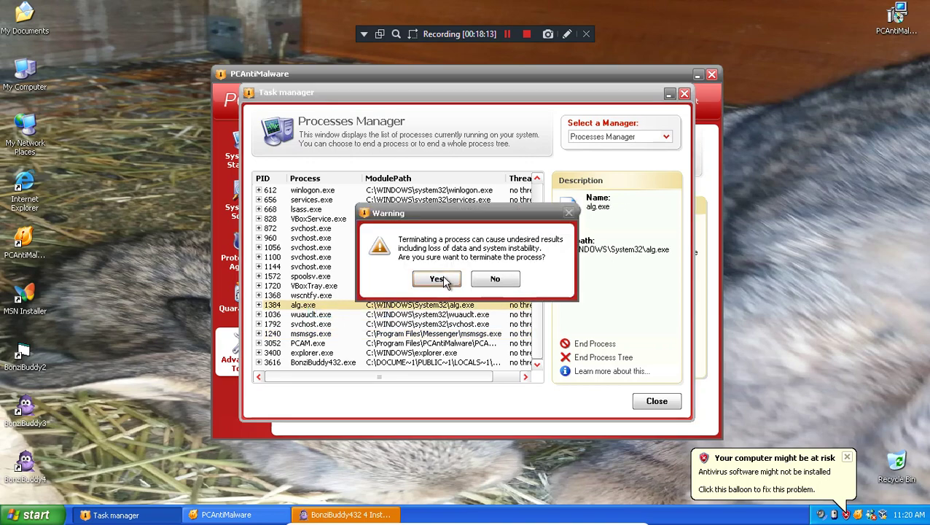
pyautogui.click(435, 278)
# - End the process tree of wscntfy.exe and try to end that of a svchost.exe process, confirming each termination
pyautogui.rightClick(379, 295)
pyautogui.click(405, 314)
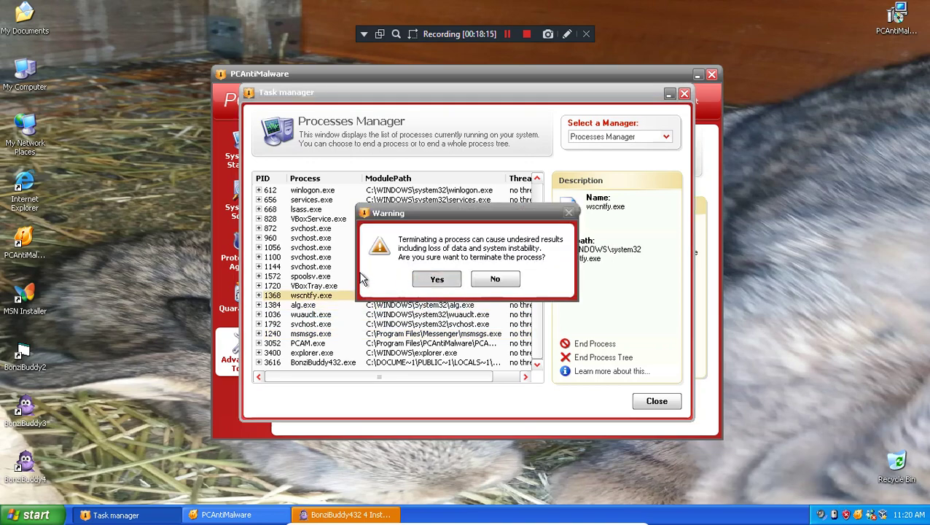
pyautogui.click(437, 277)
pyautogui.rightClick(337, 267)
pyautogui.click(373, 284)
pyautogui.click(436, 282)
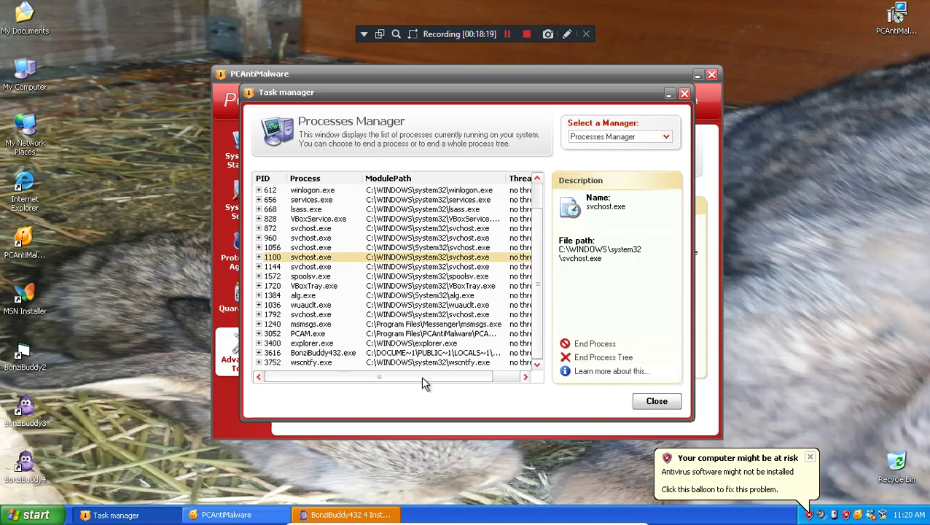
# - Switch the Task Manager to the Application Manager and select the BonziBuddy432 installer task
pyautogui.click(611, 139)
pyautogui.click(609, 148)
pyautogui.click(448, 216)
# - Finish the BonziBuddy432 installation, and dismiss its online registration form and Bonzi's Options and Settings
pyautogui.click(368, 513)
pyautogui.click(489, 261)
pyautogui.click(540, 380)
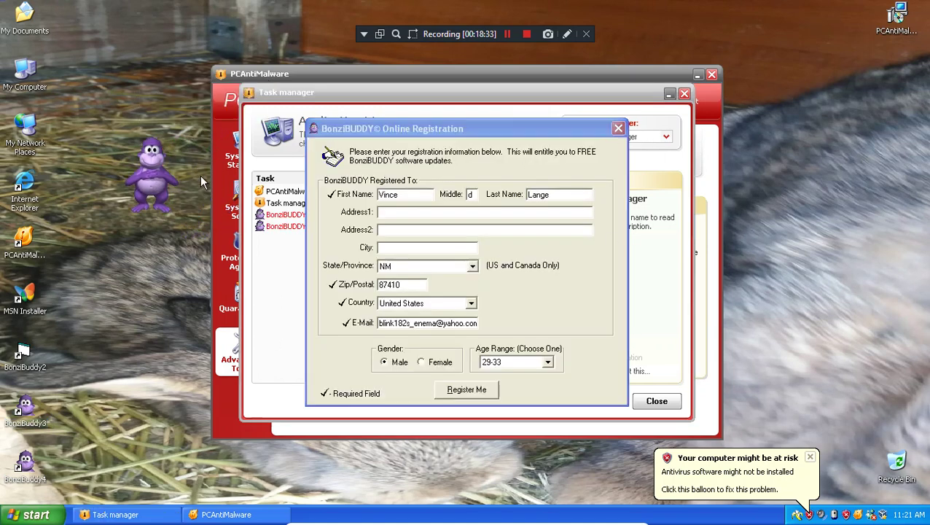
pyautogui.click(617, 129)
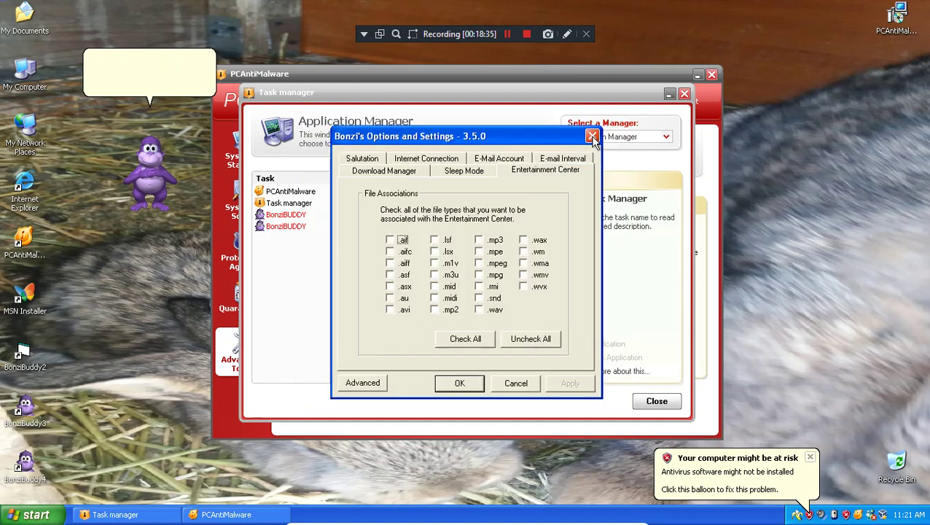
pyautogui.click(592, 137)
# - Switch to the Processes Manager and end the process tree of BonziBDY_35.EXE, confirming the termination
pyautogui.click(616, 137)
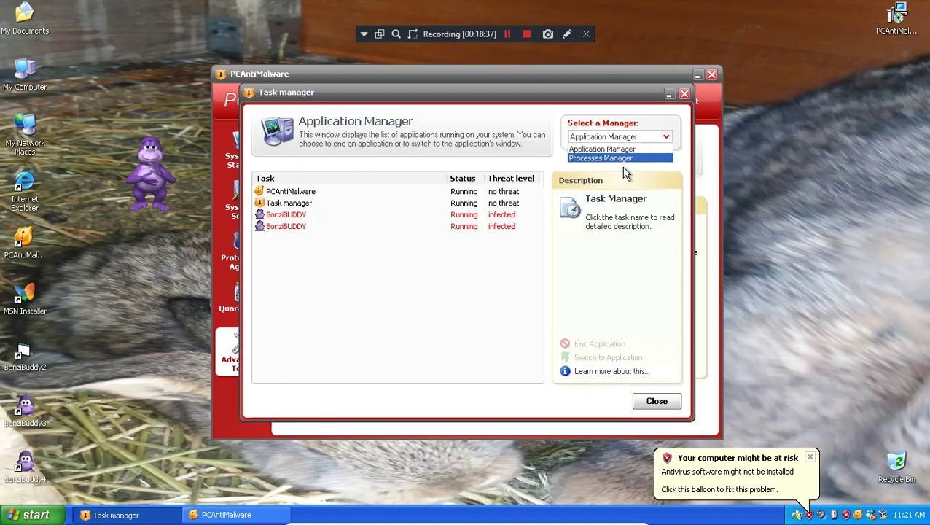
pyautogui.click(625, 158)
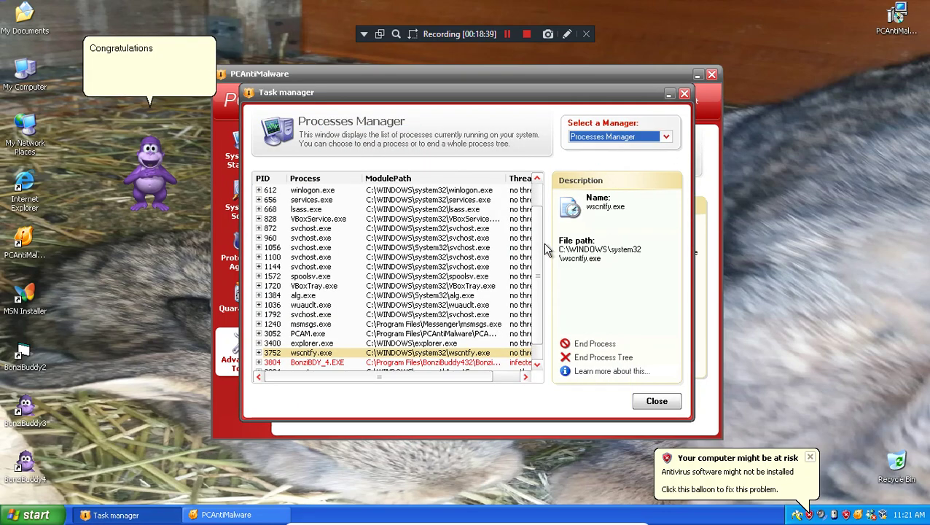
pyautogui.scroll(-1, 531, 348)
pyautogui.click(526, 353)
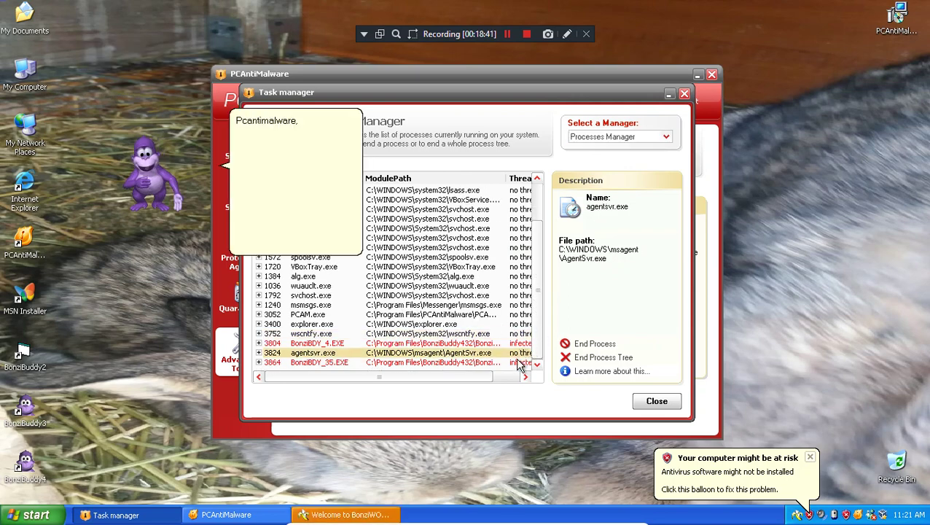
pyautogui.click(518, 362)
pyautogui.click(582, 357)
pyautogui.click(434, 282)
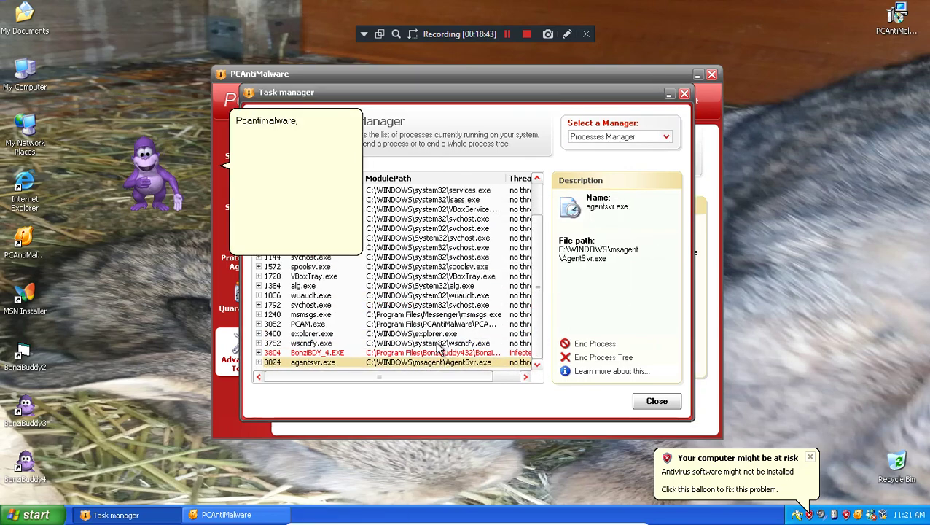
# - Expand the BonziBDY_4.EXE process and examine its loaded modules, their paths and threat levels
pyautogui.click(433, 356)
pyautogui.rightClick(433, 355)
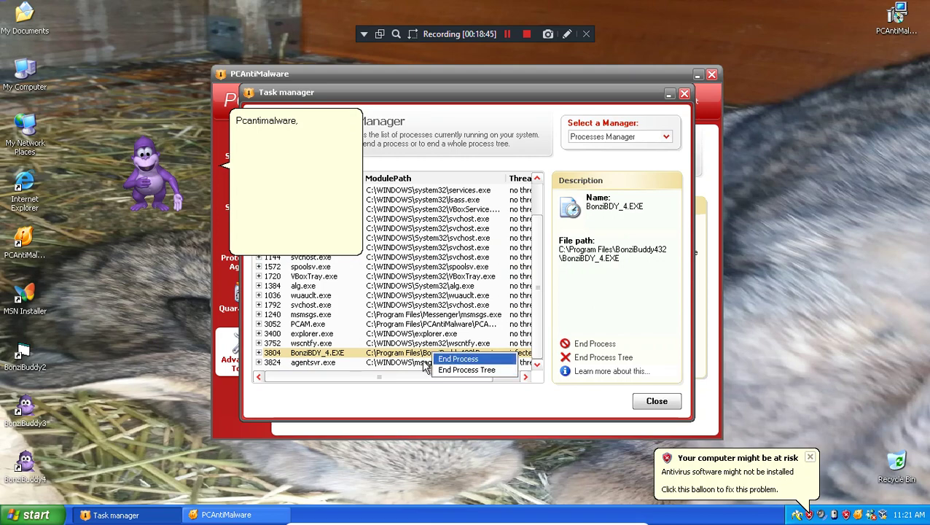
pyautogui.click(386, 355)
pyautogui.click(259, 353)
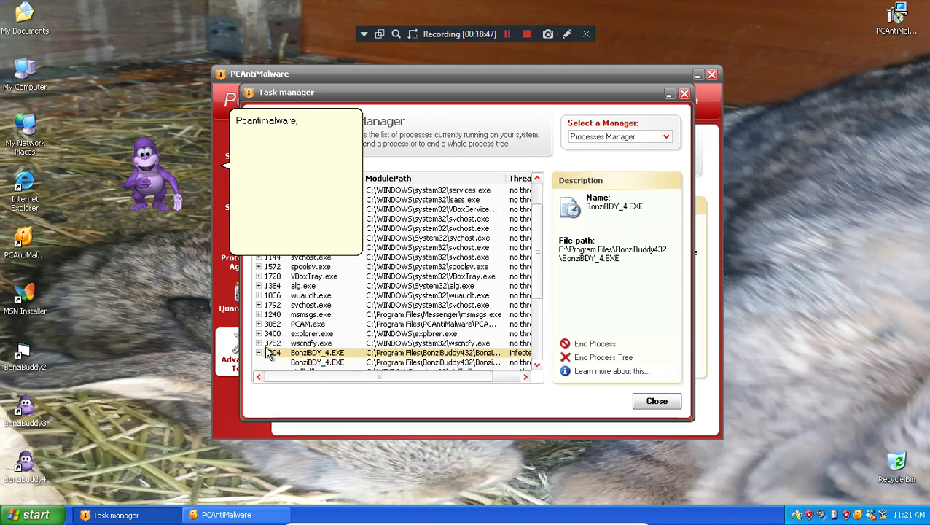
pyautogui.scroll(-5, 367, 353)
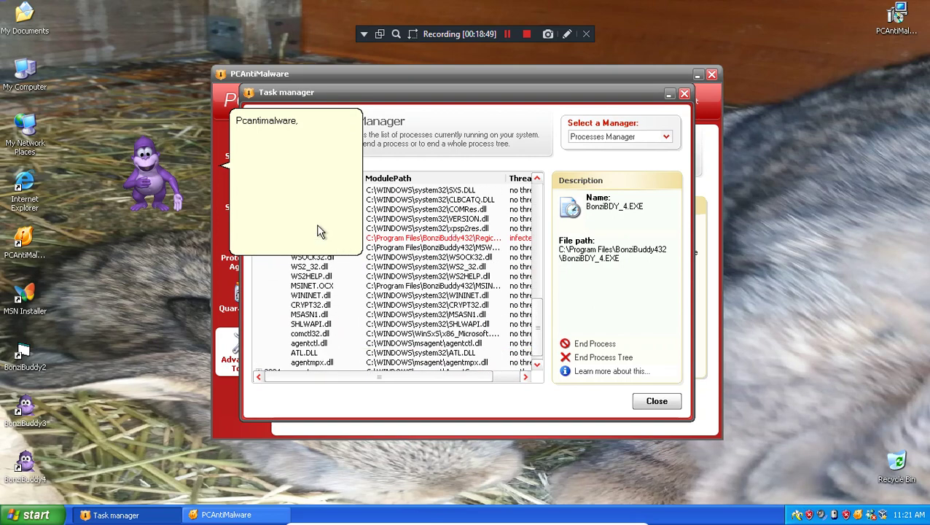
pyautogui.moveTo(388, 379); pyautogui.dragTo(550, 325)
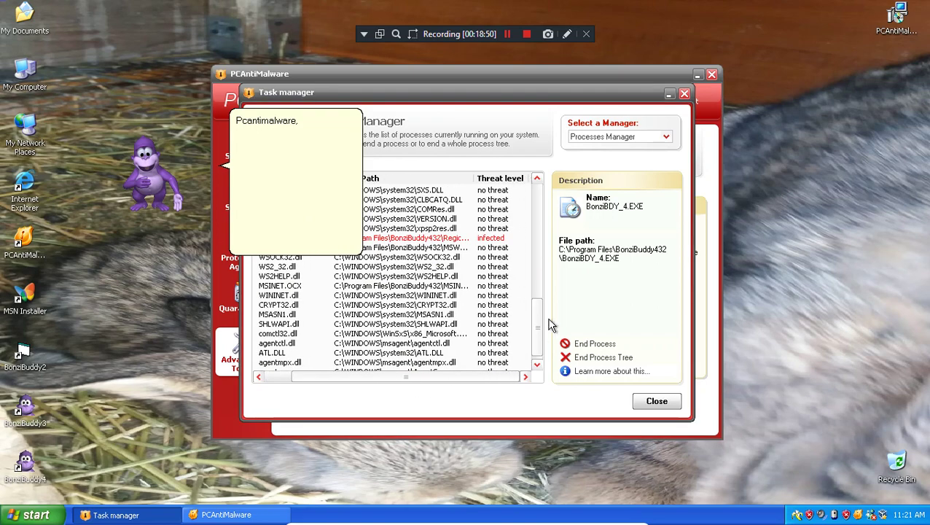
pyautogui.click(535, 364)
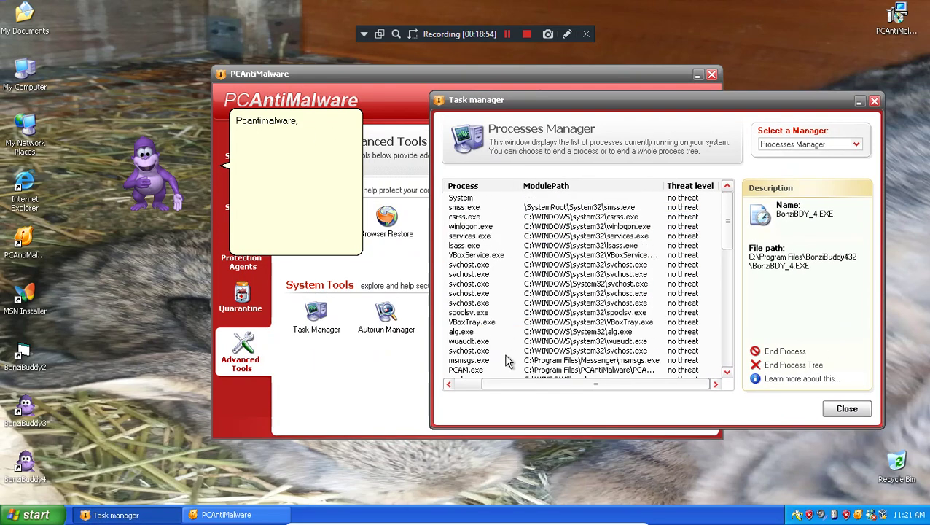
pyautogui.moveTo(666, 386); pyautogui.dragTo(587, 390)
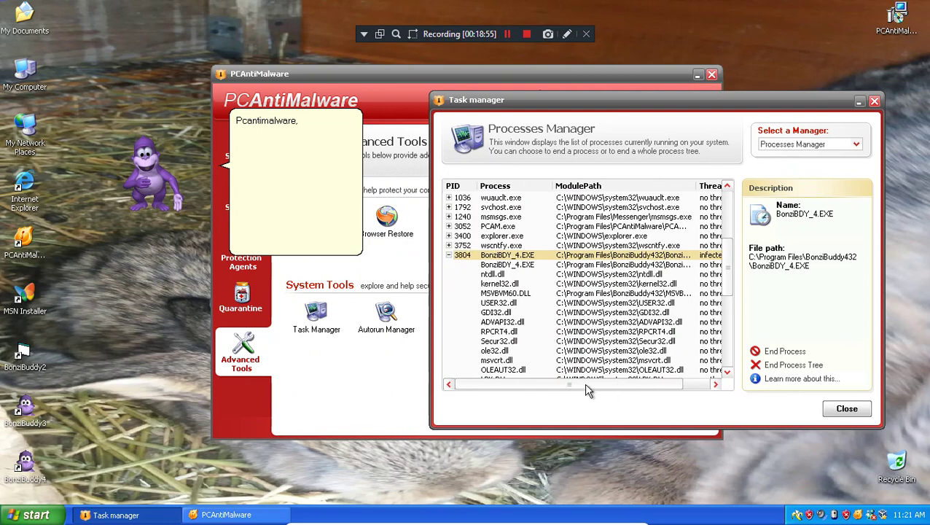
# - End the process tree of BonziBDY_4.EXE, confirm the termination, and select alg.exe
pyautogui.click(774, 365)
pyautogui.click(621, 294)
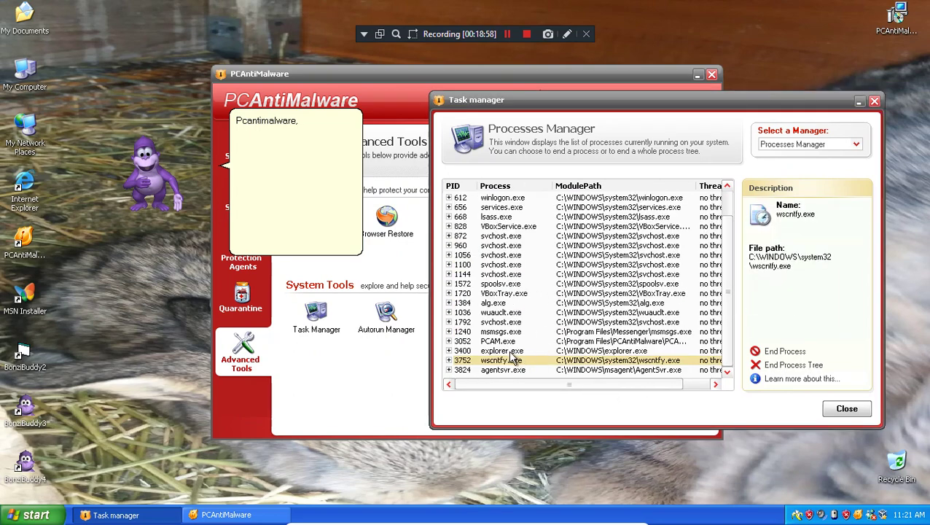
pyautogui.click(494, 334)
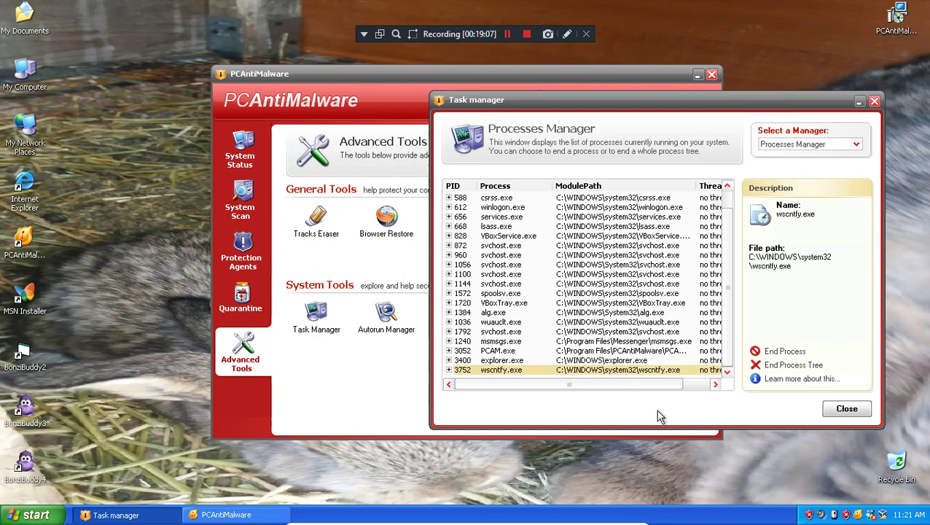
pyautogui.click(502, 312)
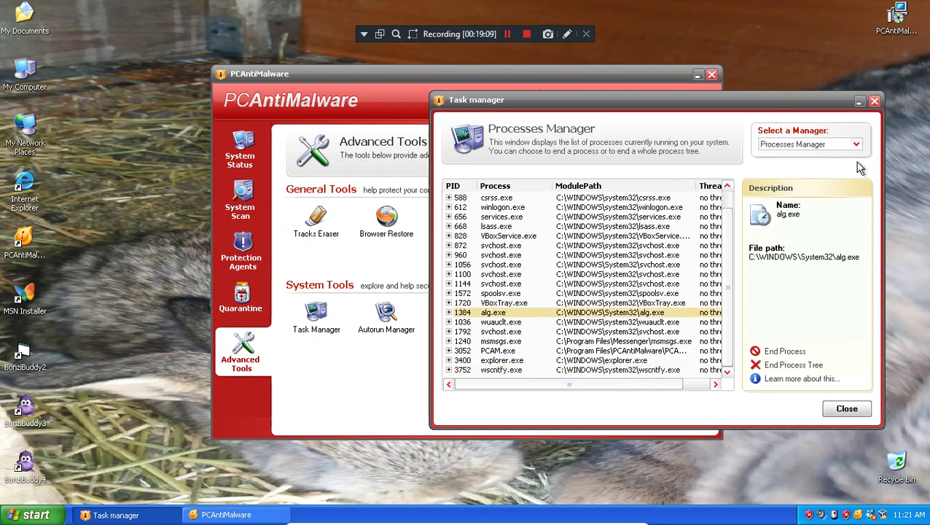
# - Close the Task Manager and look through the Protection Agents, Advanced Tools, Quarantine, System Scan and System Status pages
pyautogui.click(874, 101)
pyautogui.click(241, 255)
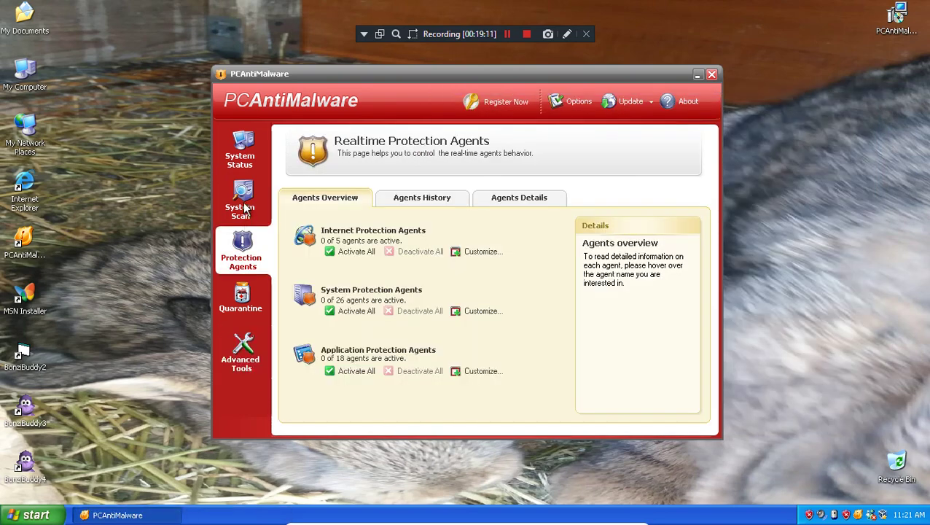
pyautogui.click(248, 153)
pyautogui.click(241, 357)
pyautogui.click(241, 251)
pyautogui.click(241, 298)
pyautogui.click(240, 204)
pyautogui.click(244, 153)
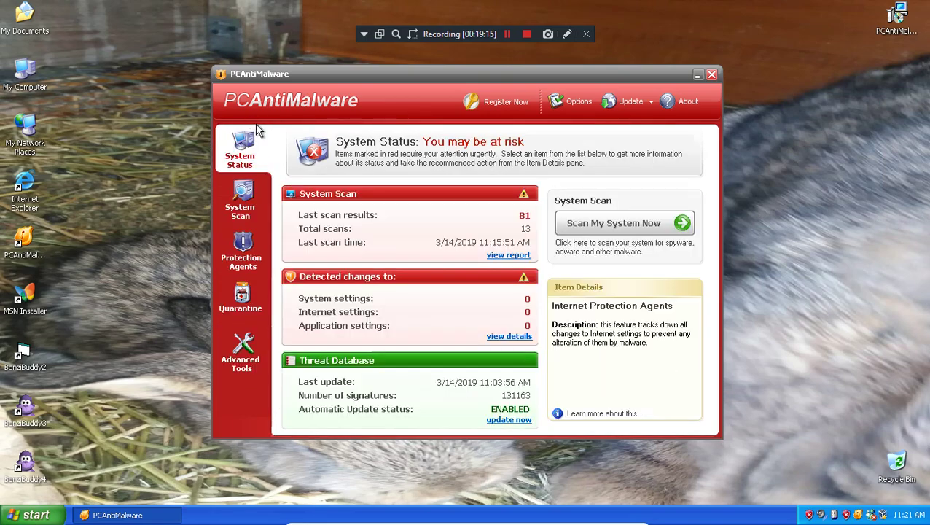